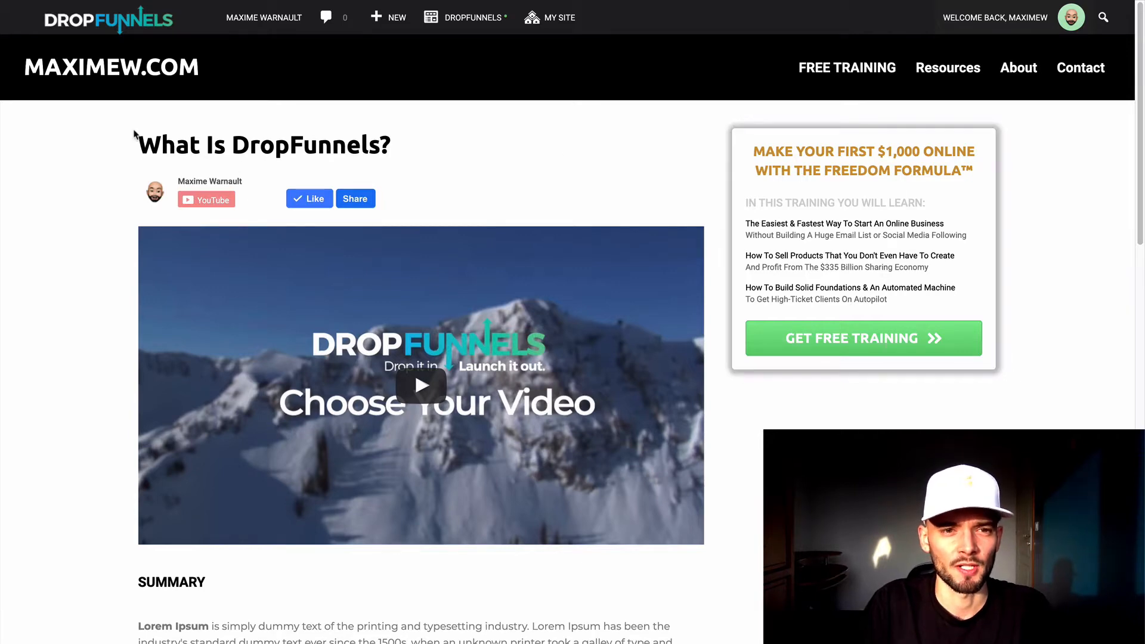
# Examine the title and the free training offer box on the "What Is DropFunnels?" blog post.
pyautogui.scroll(-1, 103, 152)
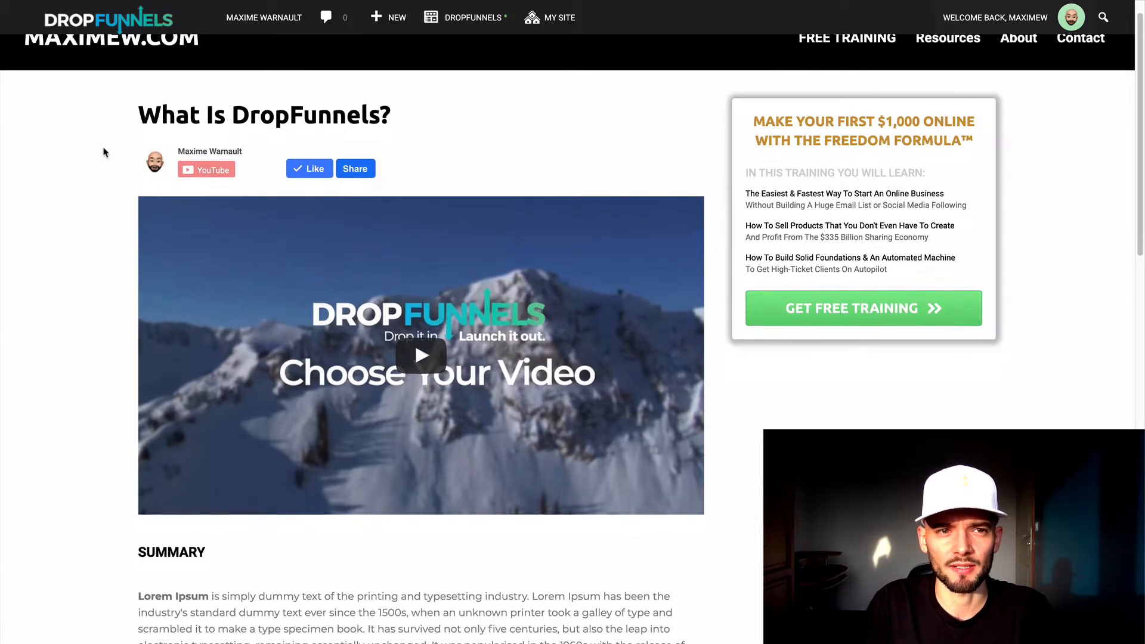
pyautogui.moveTo(136, 119); pyautogui.dragTo(448, 109)
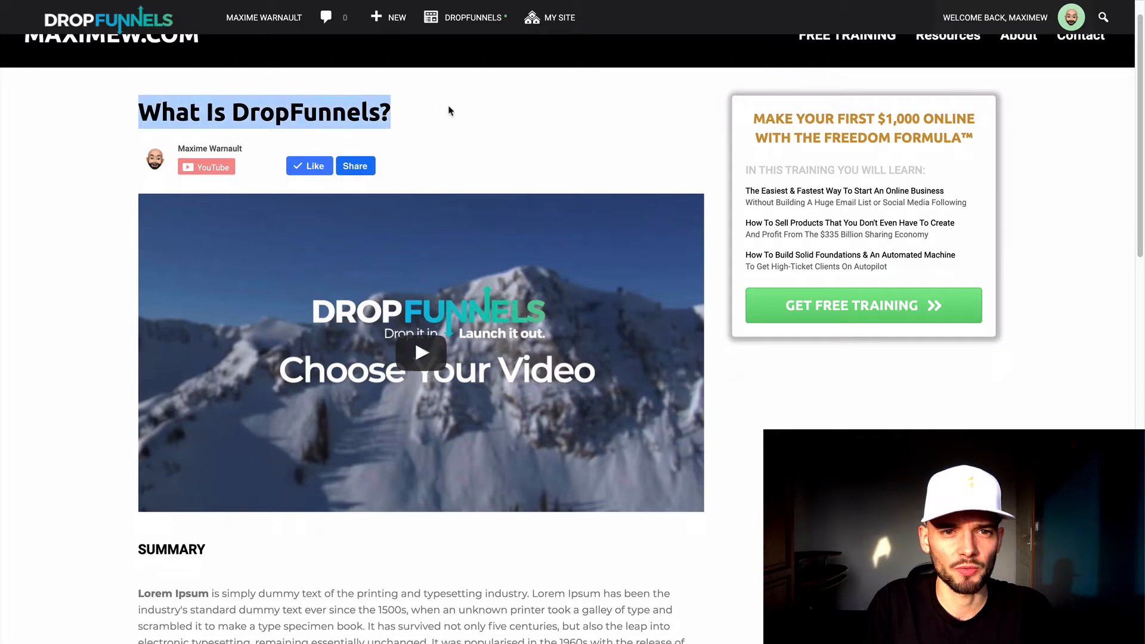
pyautogui.click(438, 125)
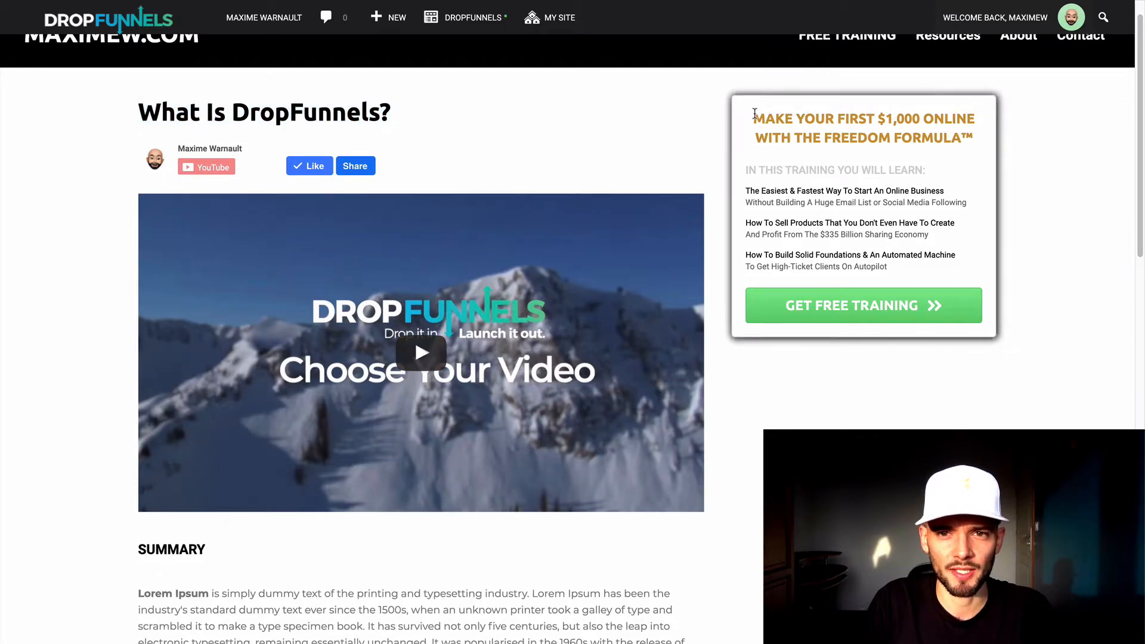
pyautogui.moveTo(754, 112); pyautogui.dragTo(982, 156)
pyautogui.click(986, 166)
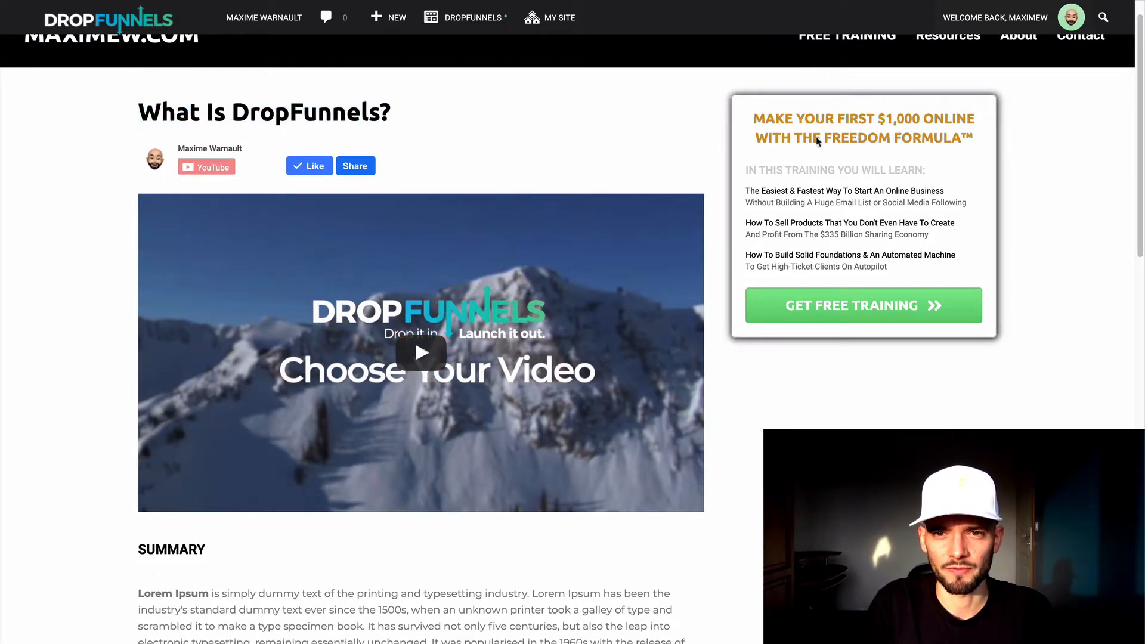
pyautogui.moveTo(750, 115); pyautogui.dragTo(964, 276)
pyautogui.click(1004, 264)
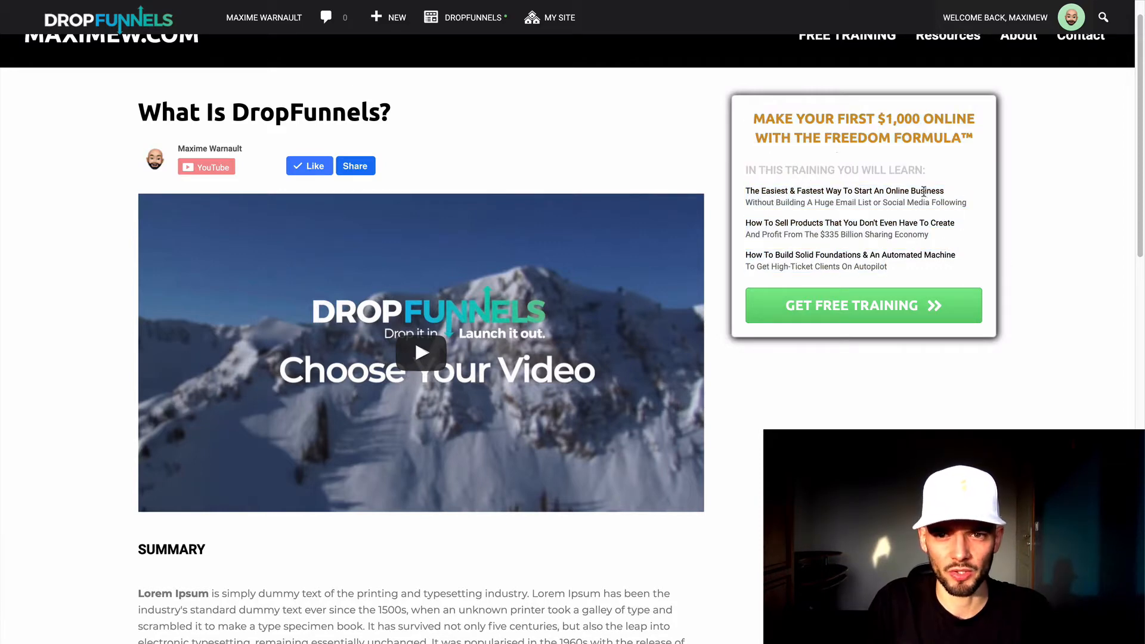
pyautogui.moveTo(753, 113); pyautogui.dragTo(937, 266)
pyautogui.click(941, 266)
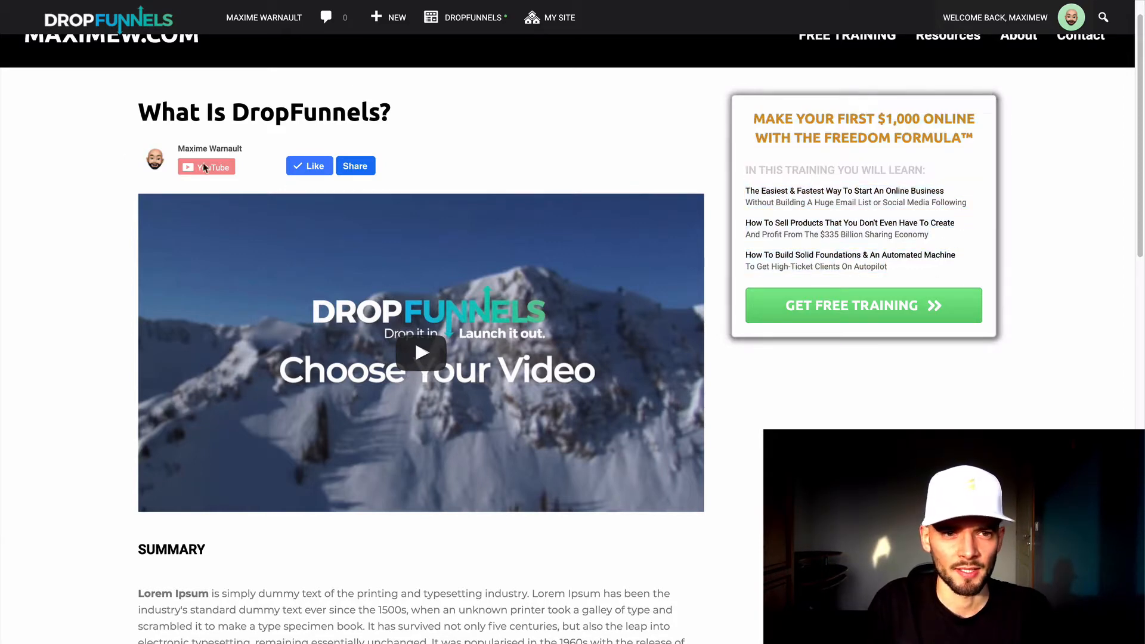
pyautogui.scroll(1, 114, 155)
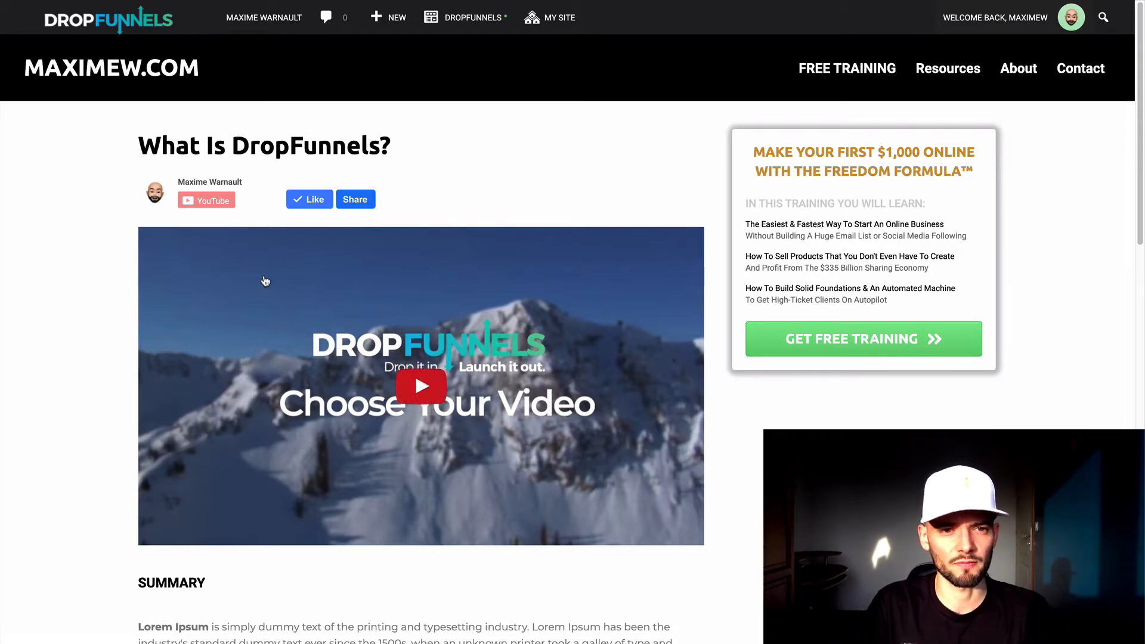
# Examine the summary, "Here's what we cover" and transcript sections of the "What Is DropFunnels?" post.
pyautogui.scroll(-3, 100, 403)
pyautogui.moveTo(137, 456); pyautogui.dragTo(449, 533)
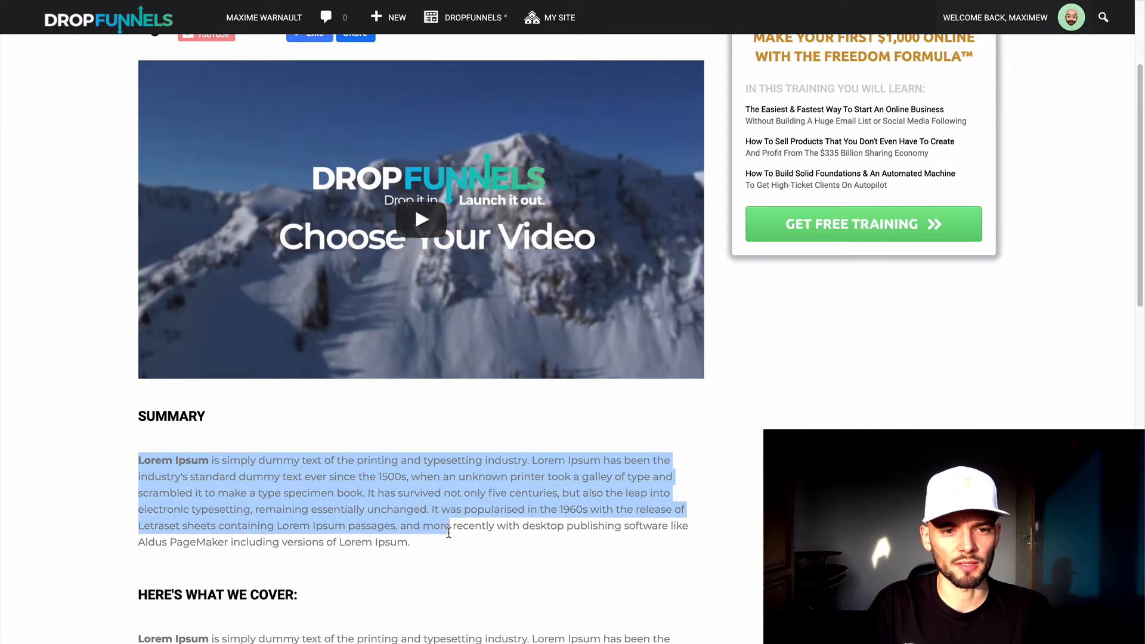
pyautogui.click(335, 520)
pyautogui.scroll(-4, 166, 450)
pyautogui.moveTo(137, 391); pyautogui.dragTo(420, 468)
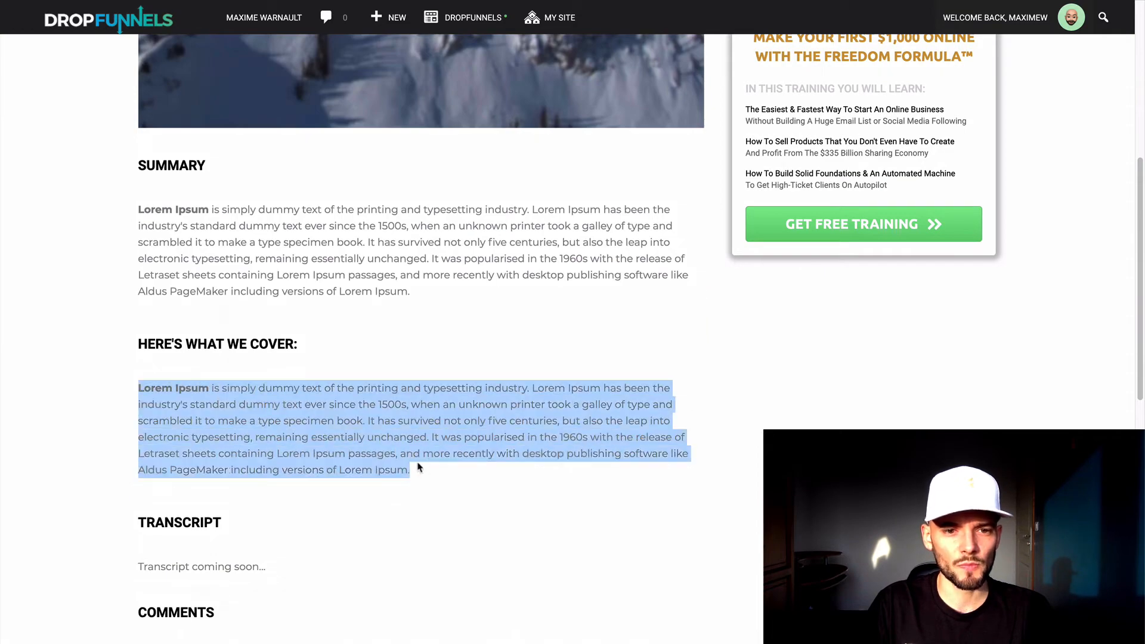
pyautogui.click(399, 495)
pyautogui.moveTo(129, 569); pyautogui.dragTo(339, 578)
pyautogui.click(340, 577)
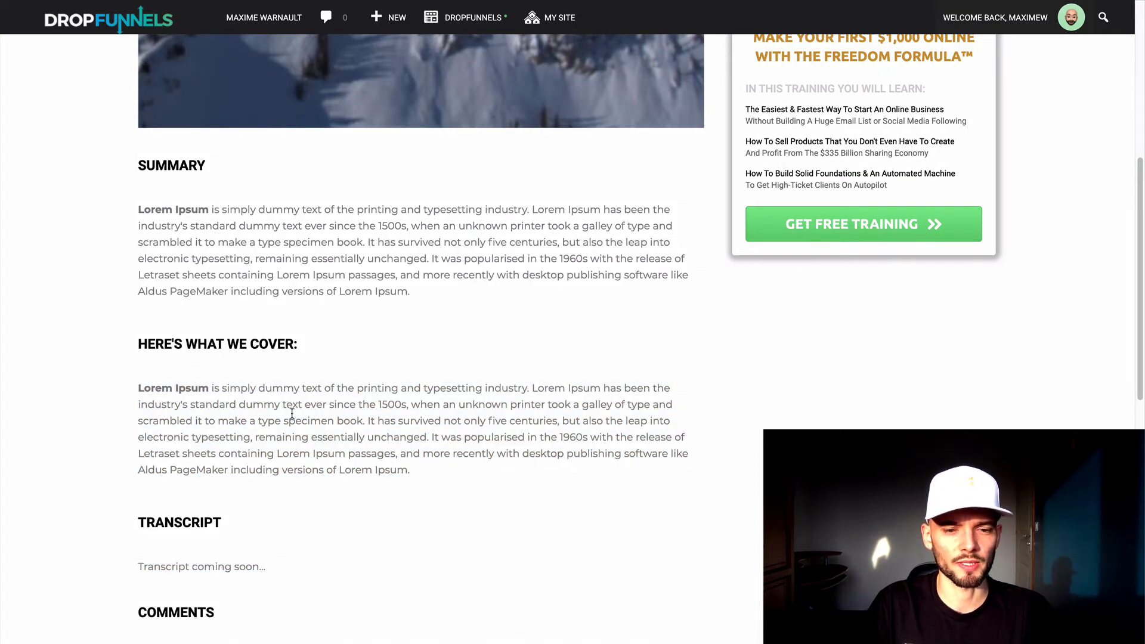
pyautogui.scroll(7, 288, 420)
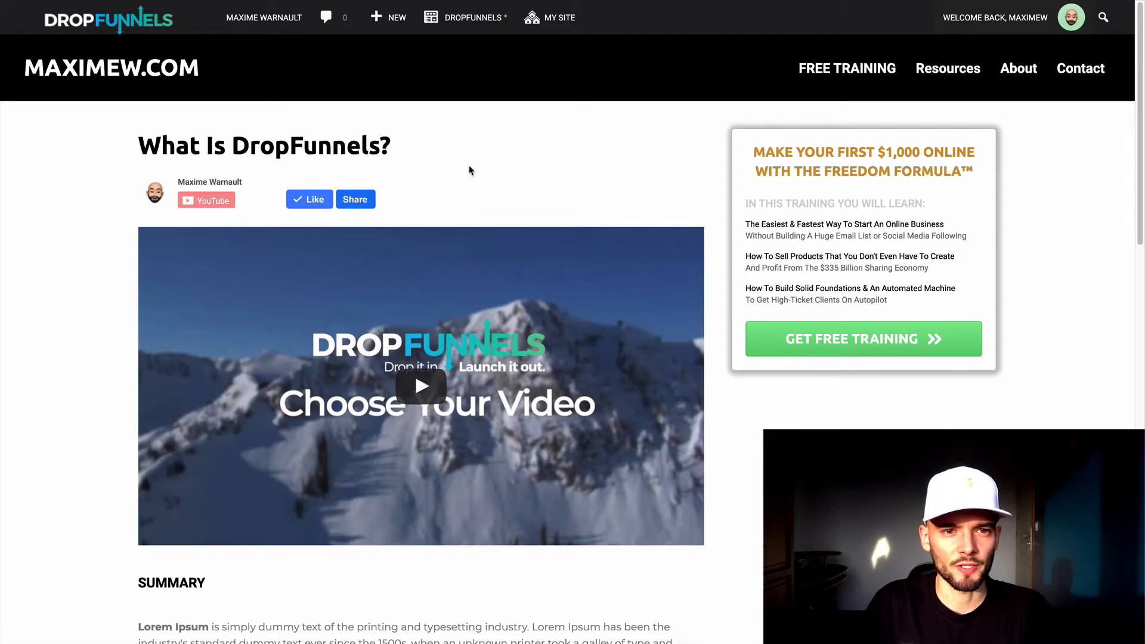
# Compare the title and sidebar offer of the DropFunnels post with those of the Knowledge Broker Blueprint post.
pyautogui.moveTo(125, 150); pyautogui.dragTo(447, 197)
pyautogui.click(465, 201)
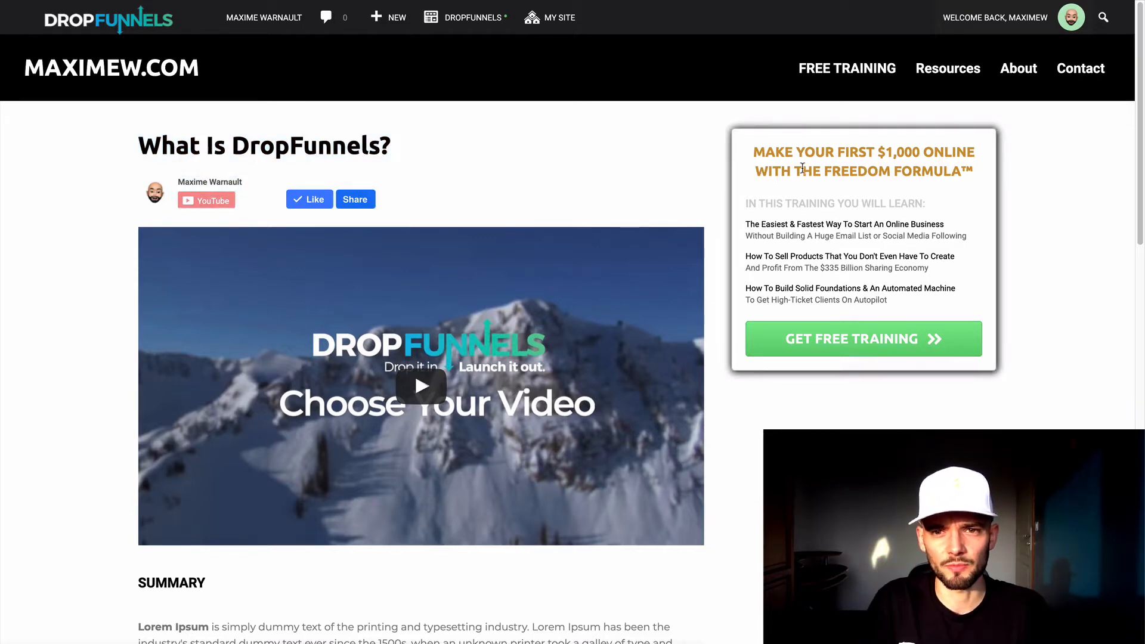
pyautogui.moveTo(796, 168); pyautogui.dragTo(961, 171)
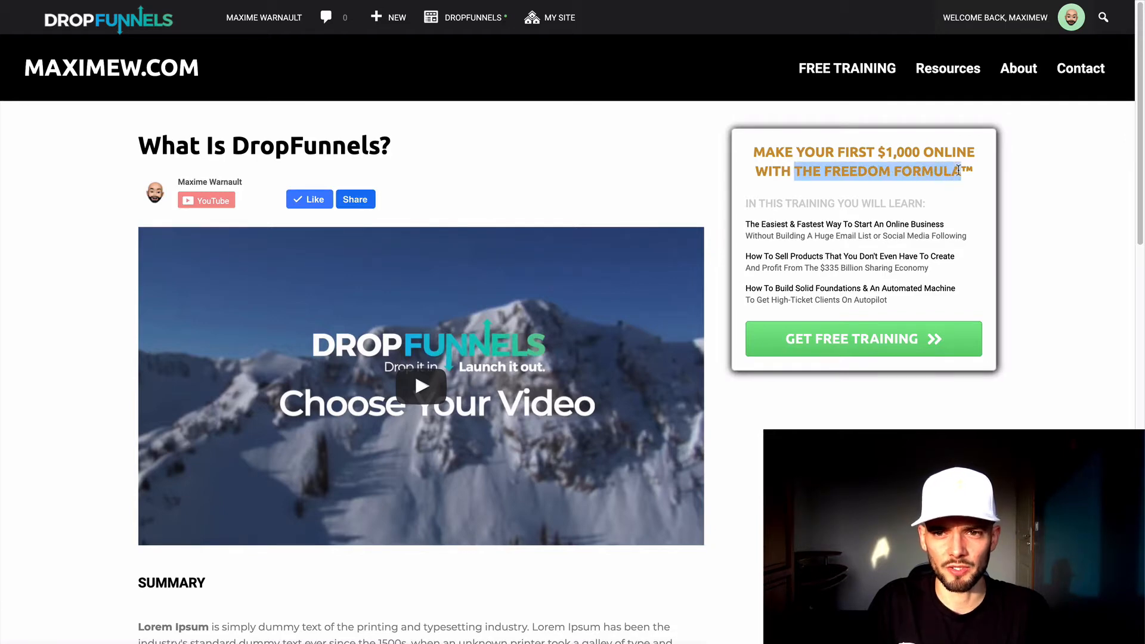
pyautogui.click(1050, 199)
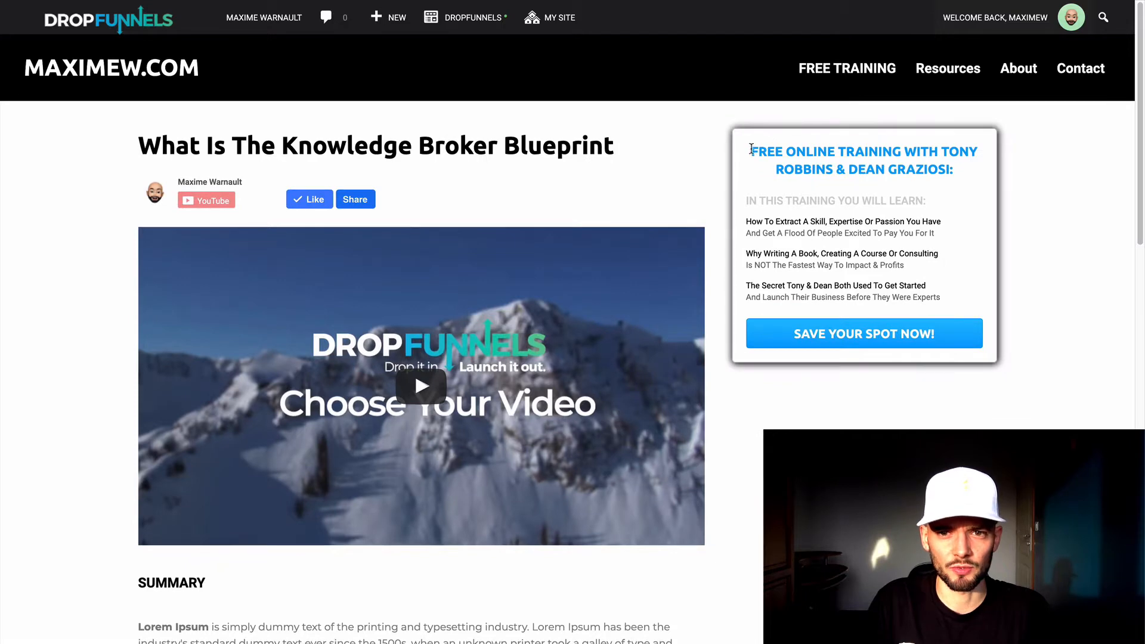
pyautogui.moveTo(752, 150); pyautogui.dragTo(954, 169)
pyautogui.click(685, 168)
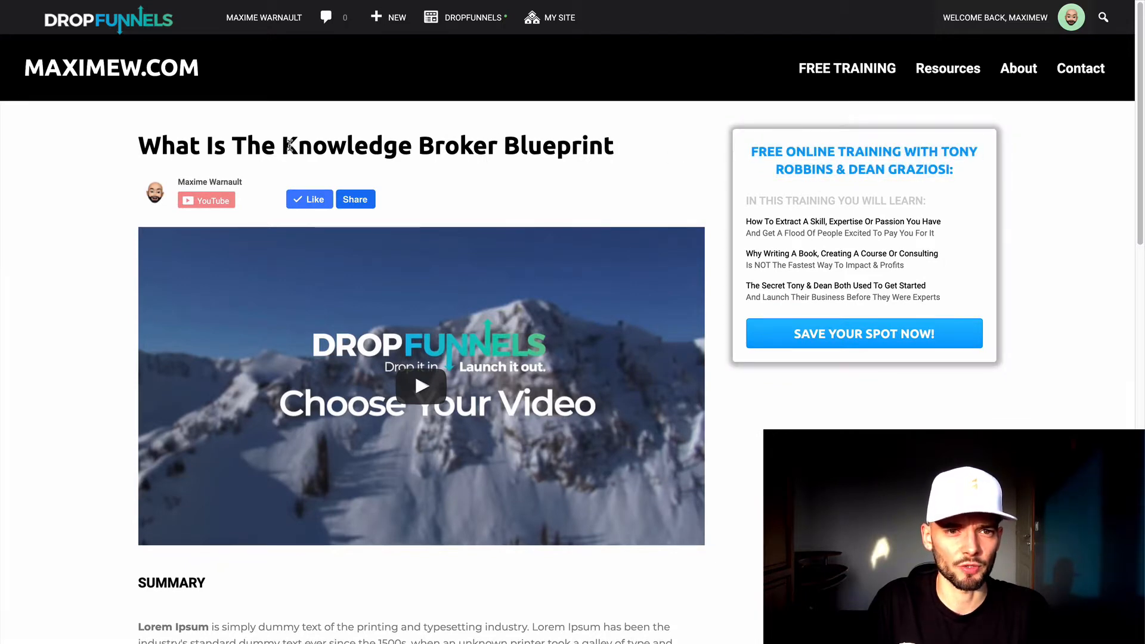
pyautogui.moveTo(289, 145); pyautogui.dragTo(636, 168)
pyautogui.click(639, 177)
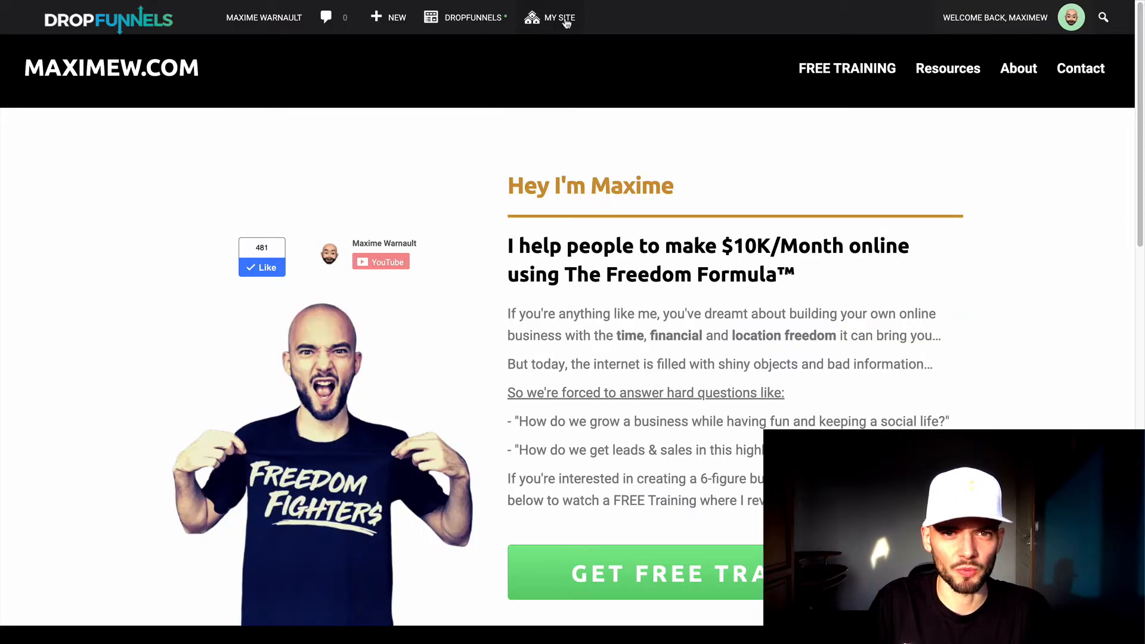
# Go to the site's dashboard and review the list of all blog posts.
pyautogui.moveTo(565, 21)
pyautogui.click(557, 46)
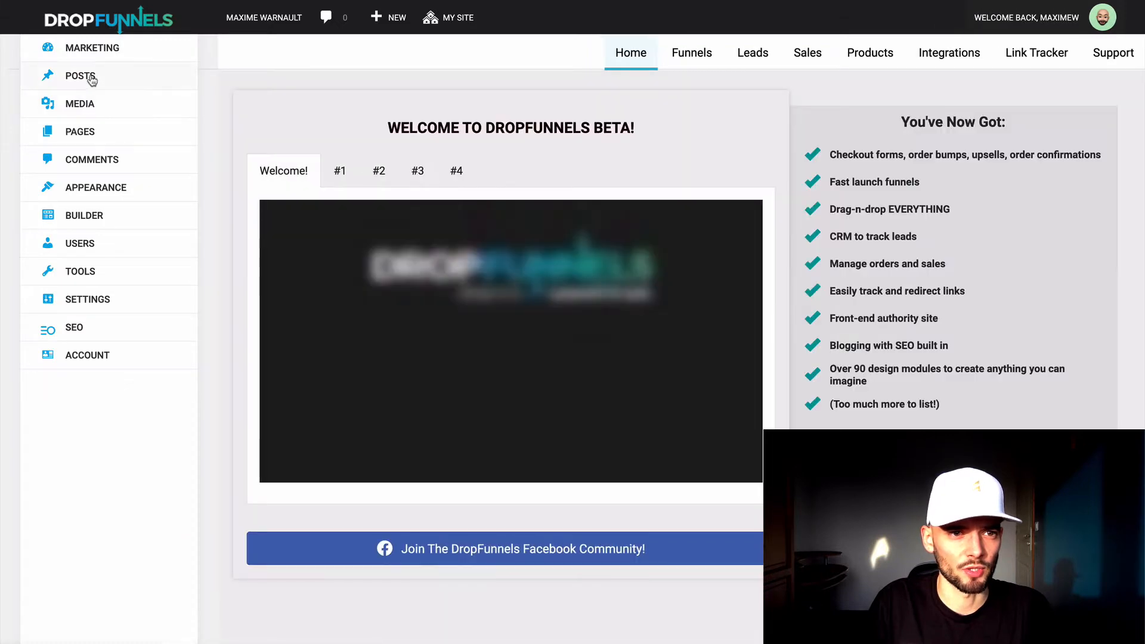
pyautogui.click(91, 80)
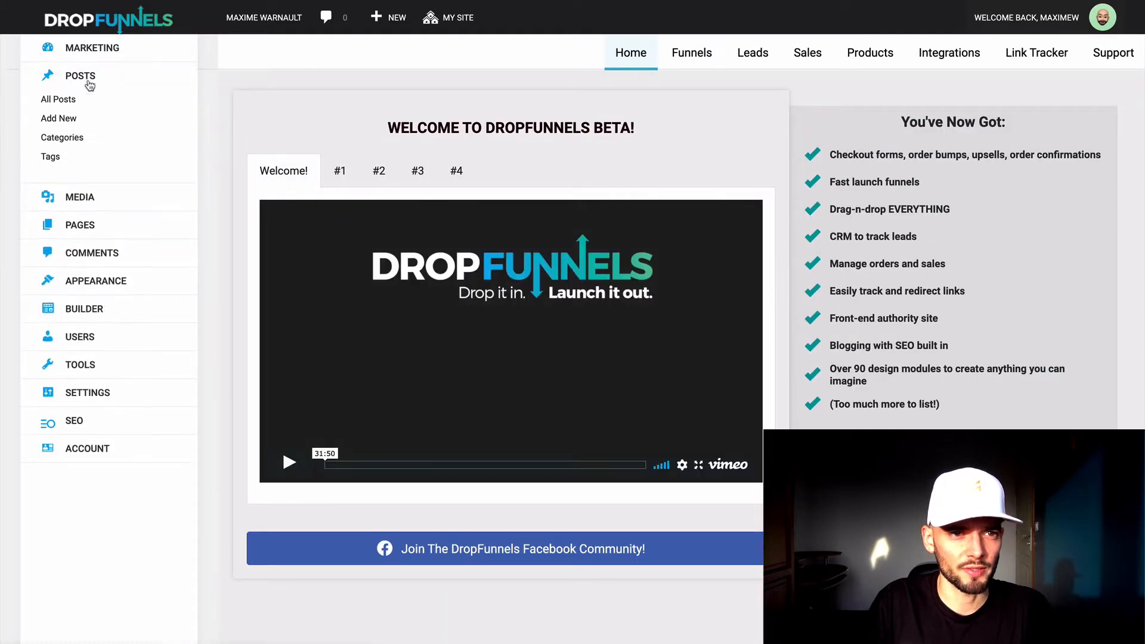
pyautogui.click(59, 100)
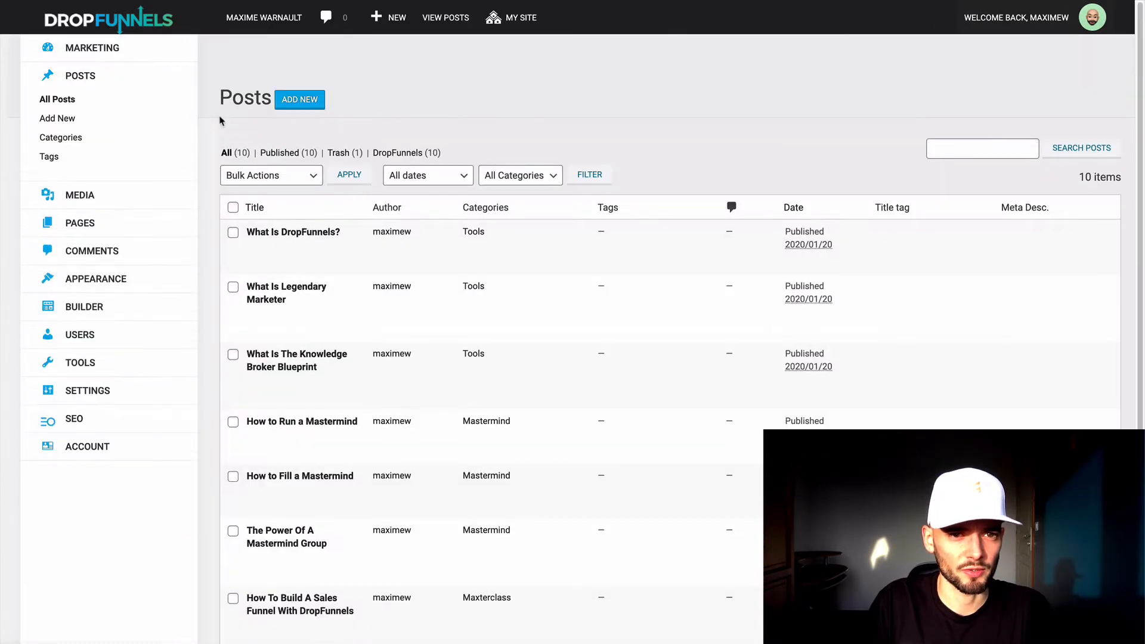
pyautogui.scroll(-2, 239, 119)
pyautogui.scroll(-2, 314, 127)
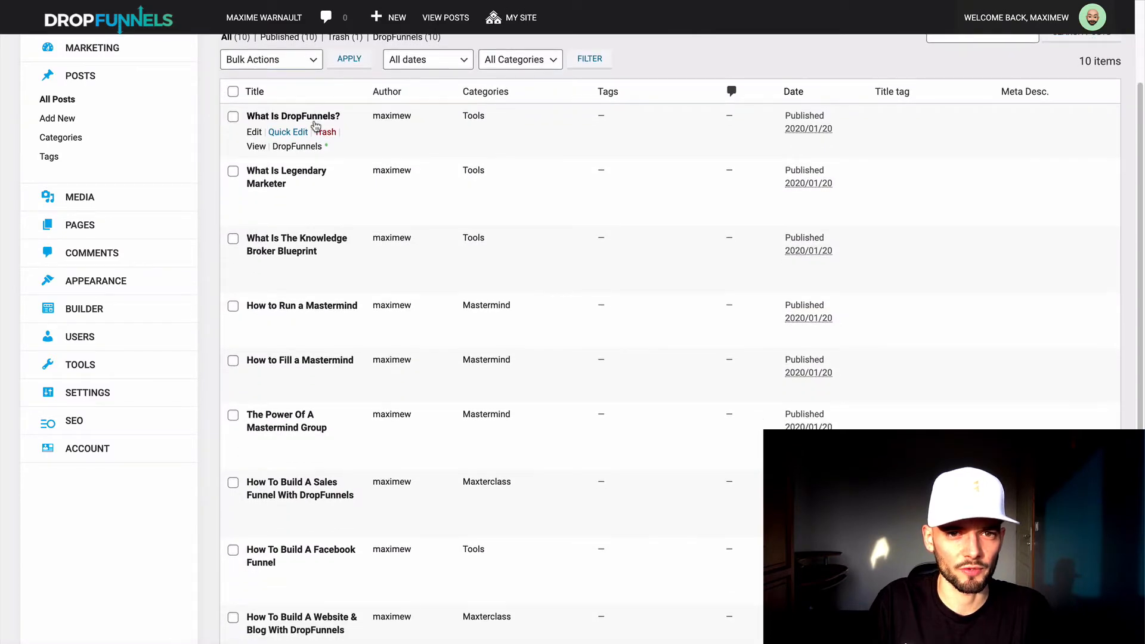
pyautogui.scroll(-2, 314, 127)
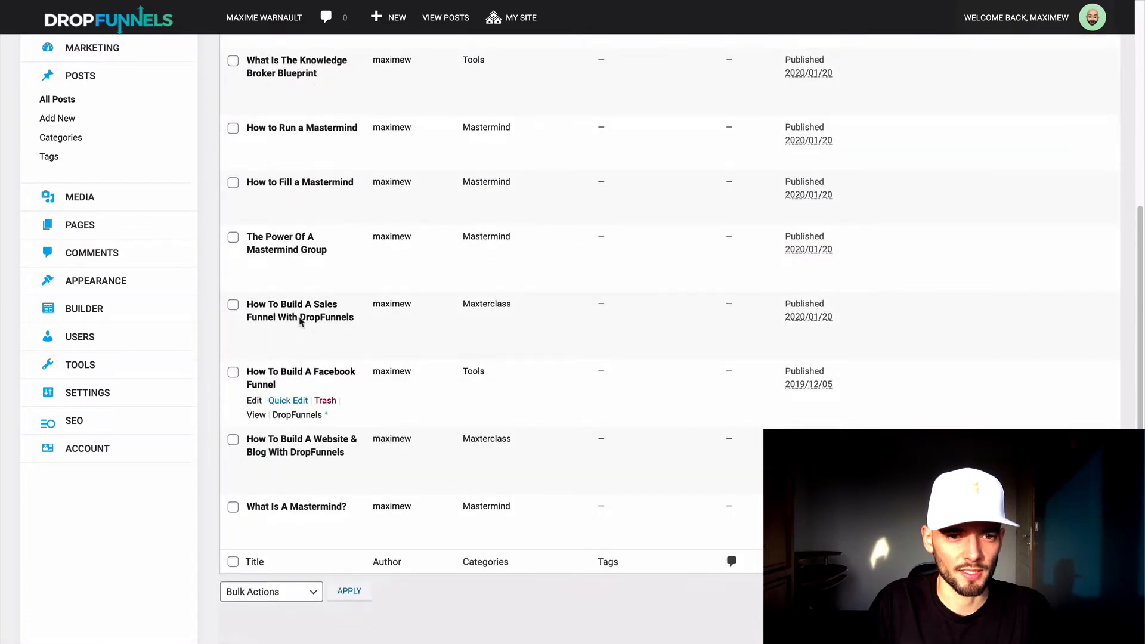
pyautogui.scroll(5, 299, 322)
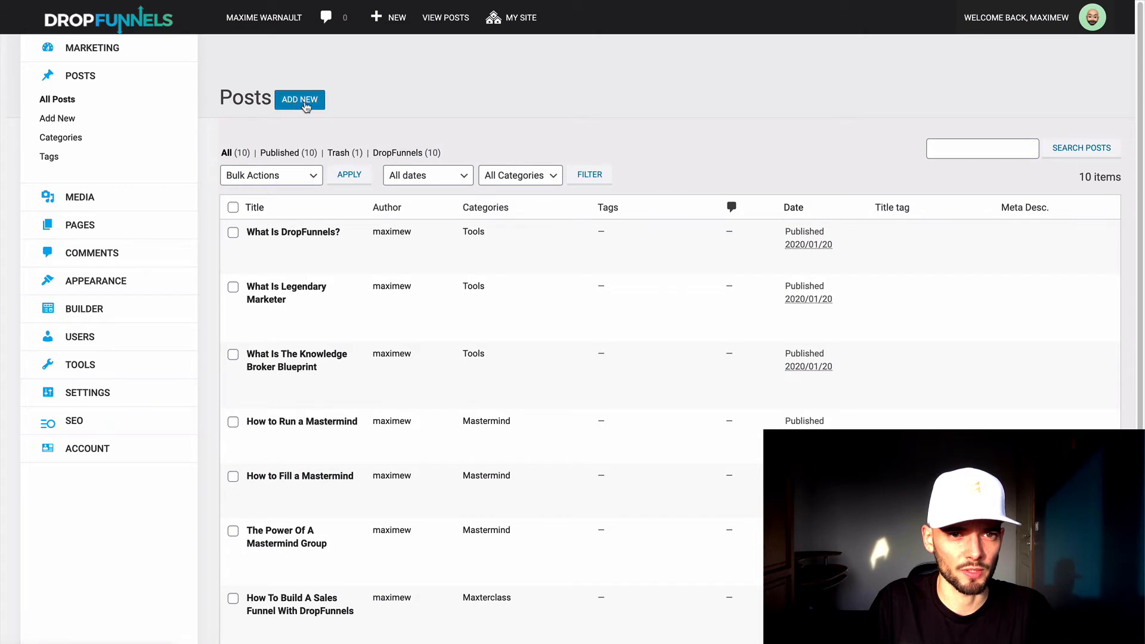
# Create a new blog post titled "Blog test".
pyautogui.click(306, 102)
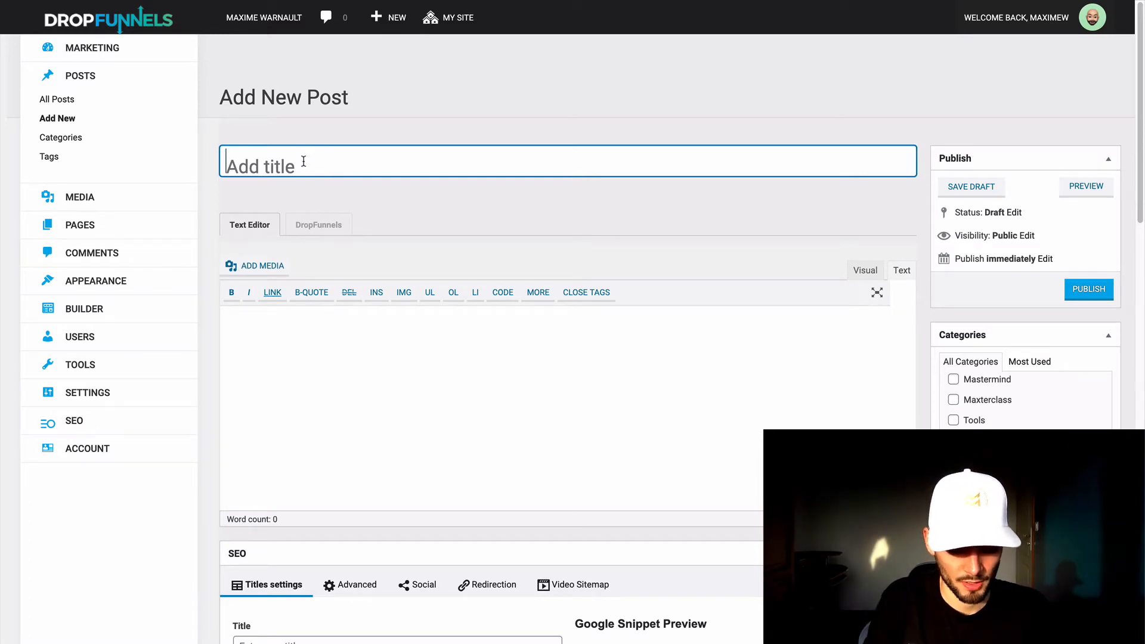
pyautogui.write('Blog test')
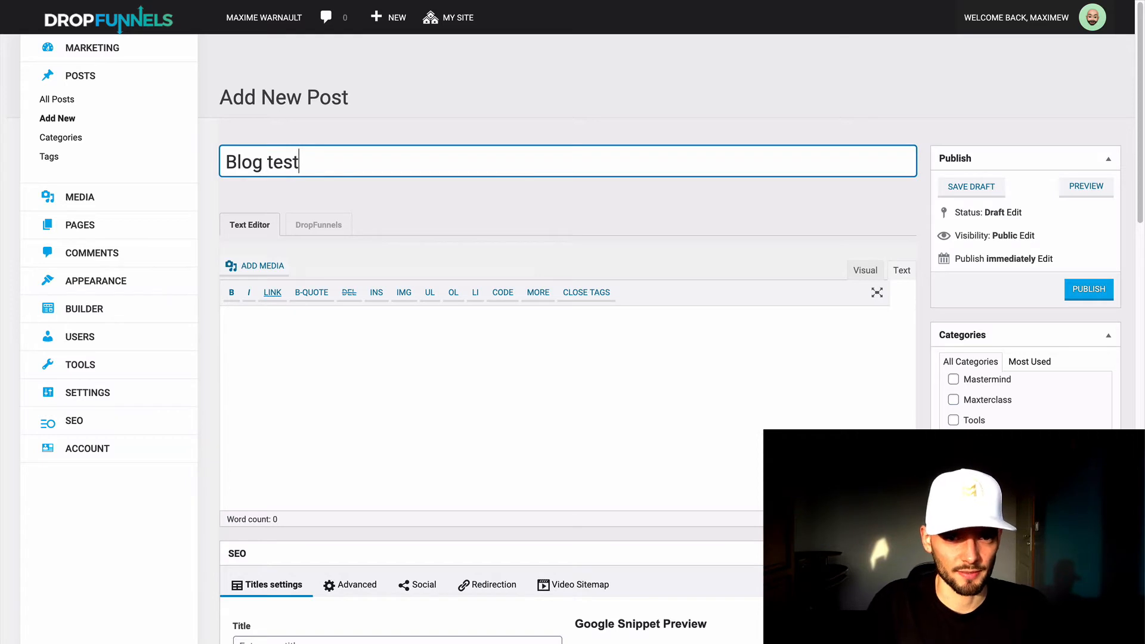
pyautogui.press('Tab')
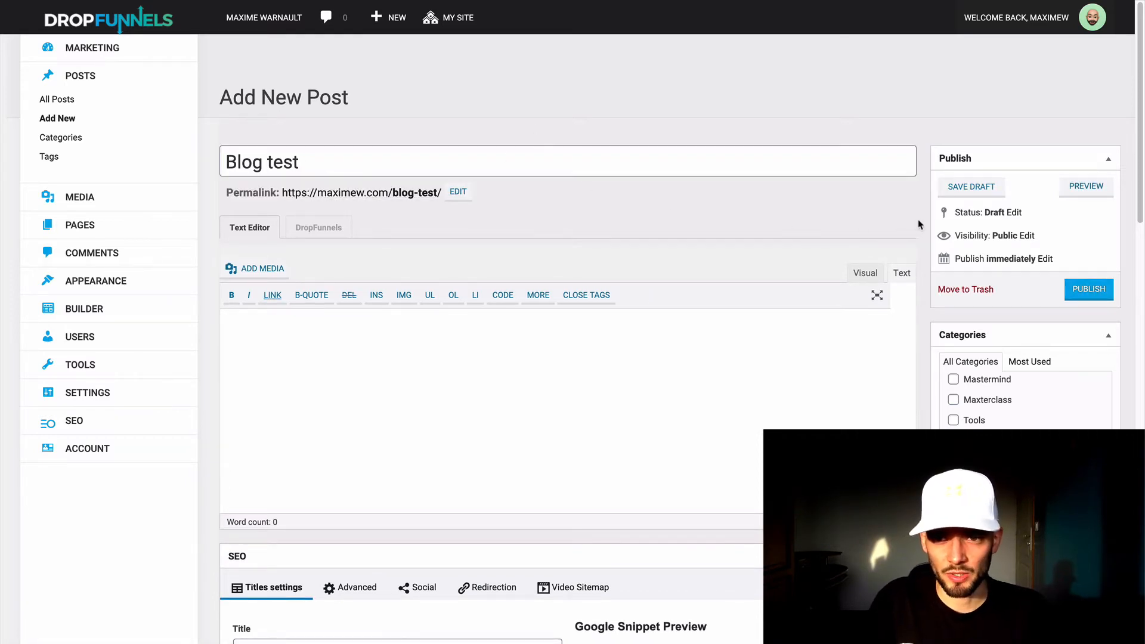
# Assign the new post to the Uncategorized category.
pyautogui.scroll(-5, 919, 224)
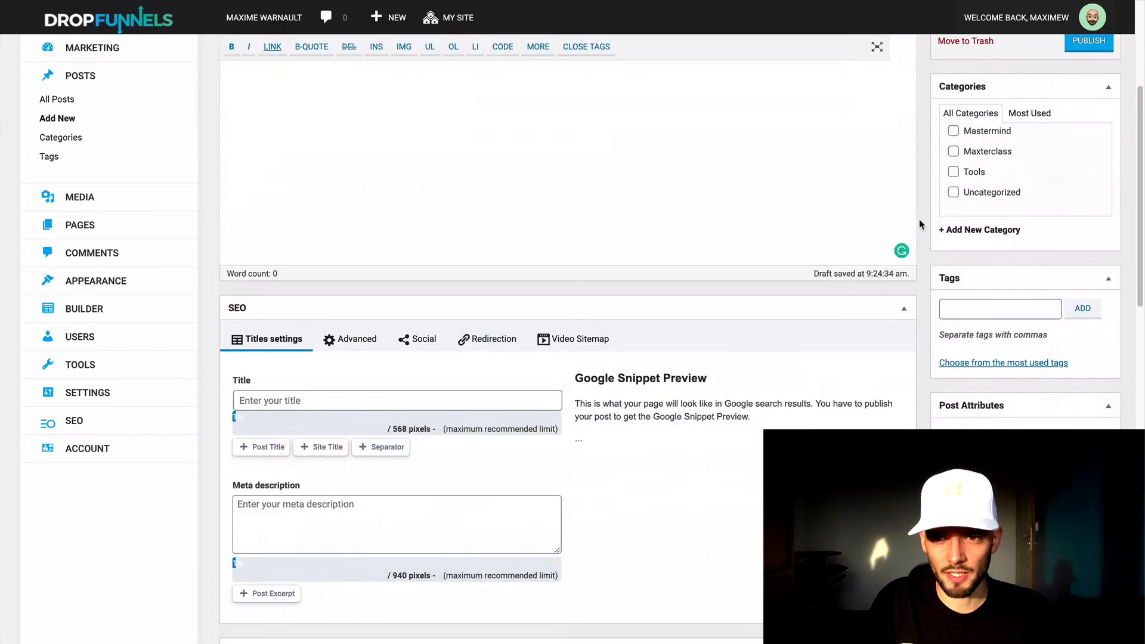
pyautogui.scroll(1, 921, 222)
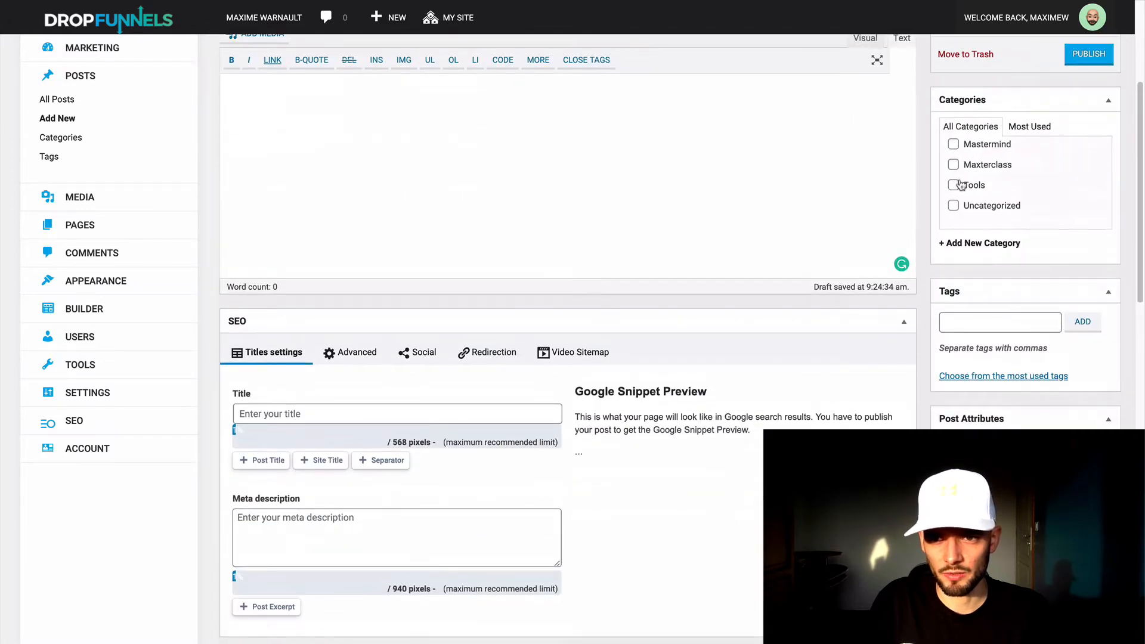
pyautogui.scroll(-1, 924, 273)
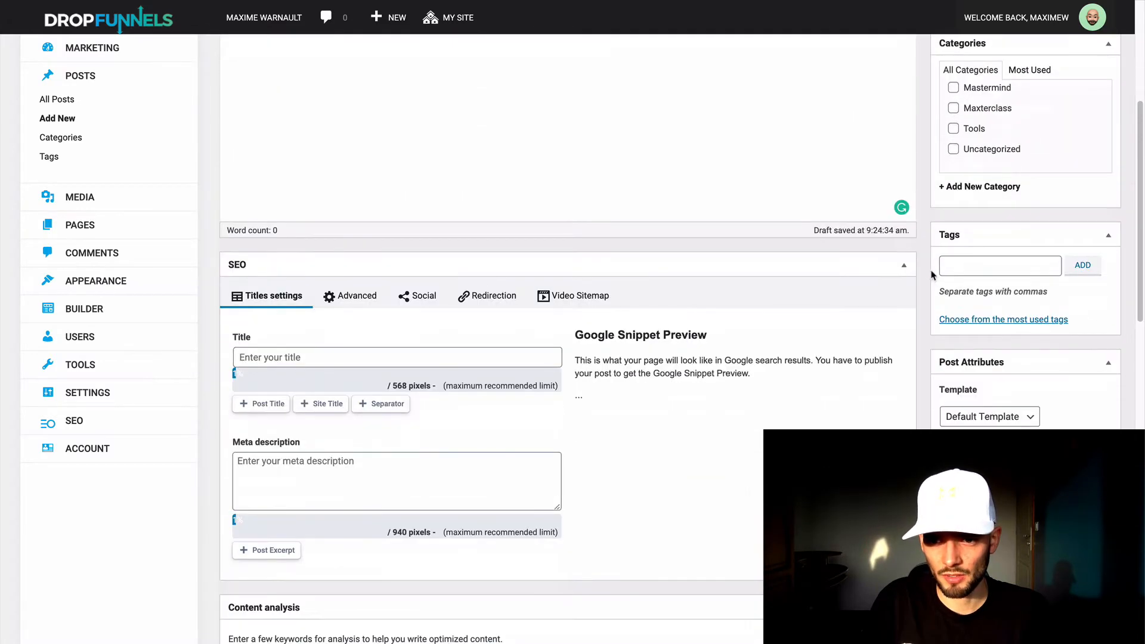
pyautogui.scroll(-1, 934, 276)
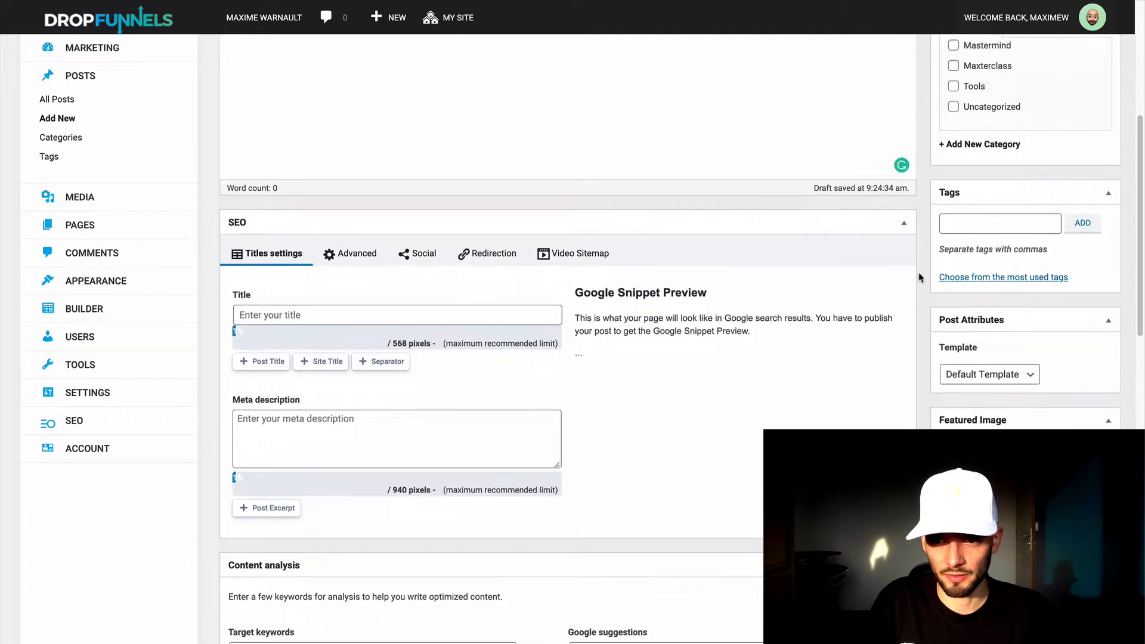
pyautogui.click(953, 104)
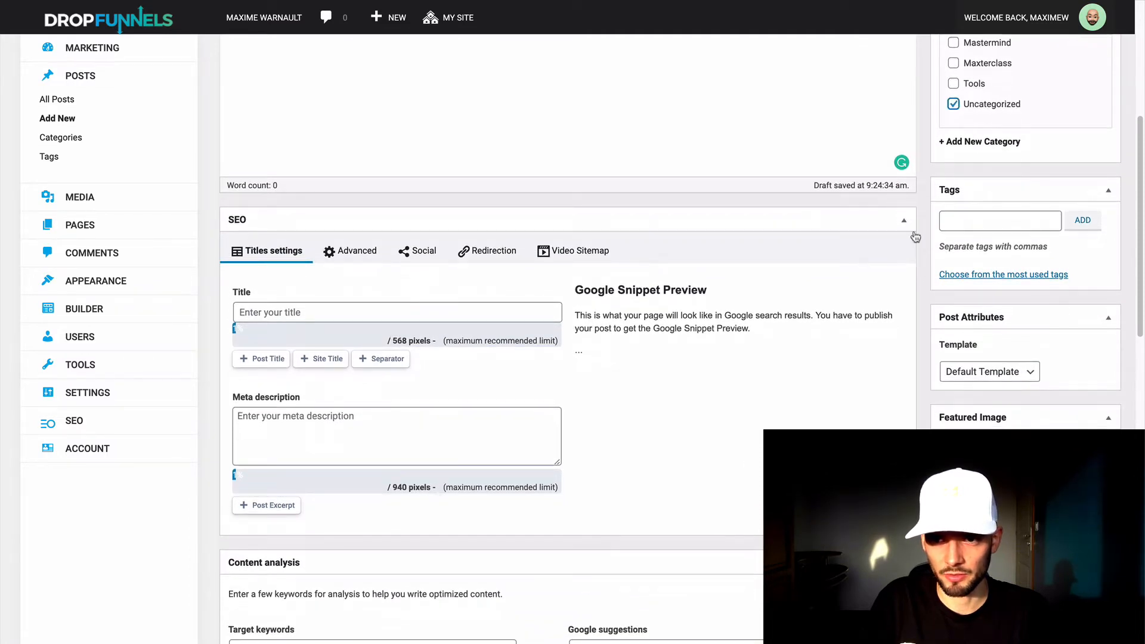
# Set the post's template to Full Width.
pyautogui.scroll(-1, 922, 248)
pyautogui.scroll(-1, 924, 275)
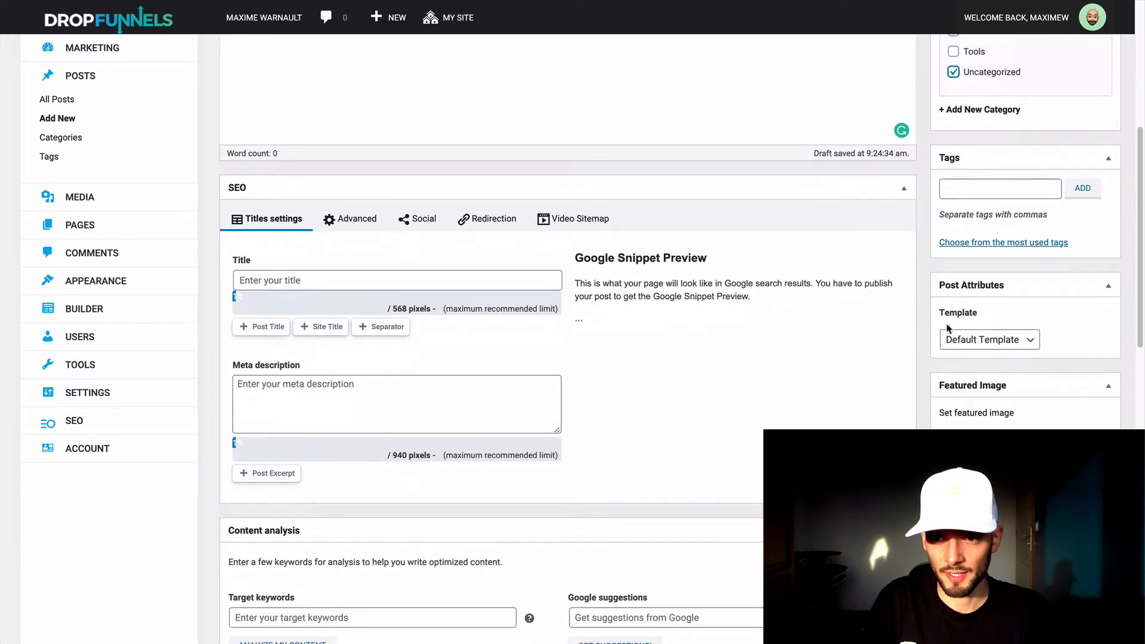
pyautogui.click(988, 337)
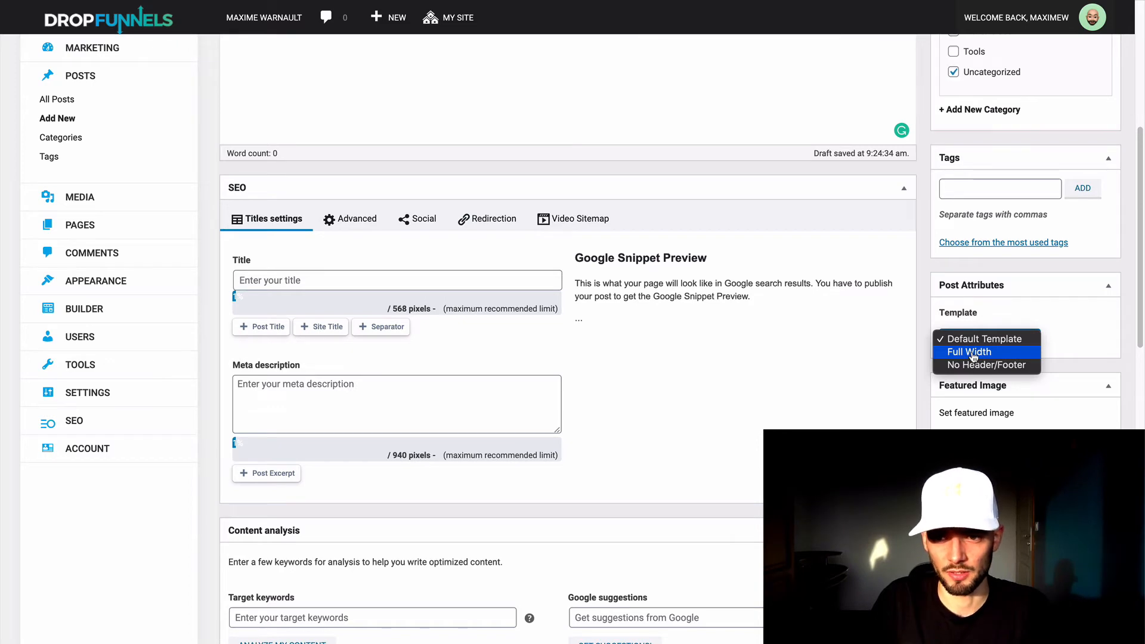
pyautogui.click(971, 352)
# Check the remaining post settings and open the post in the DropFunnels page builder.
pyautogui.scroll(-5, 923, 357)
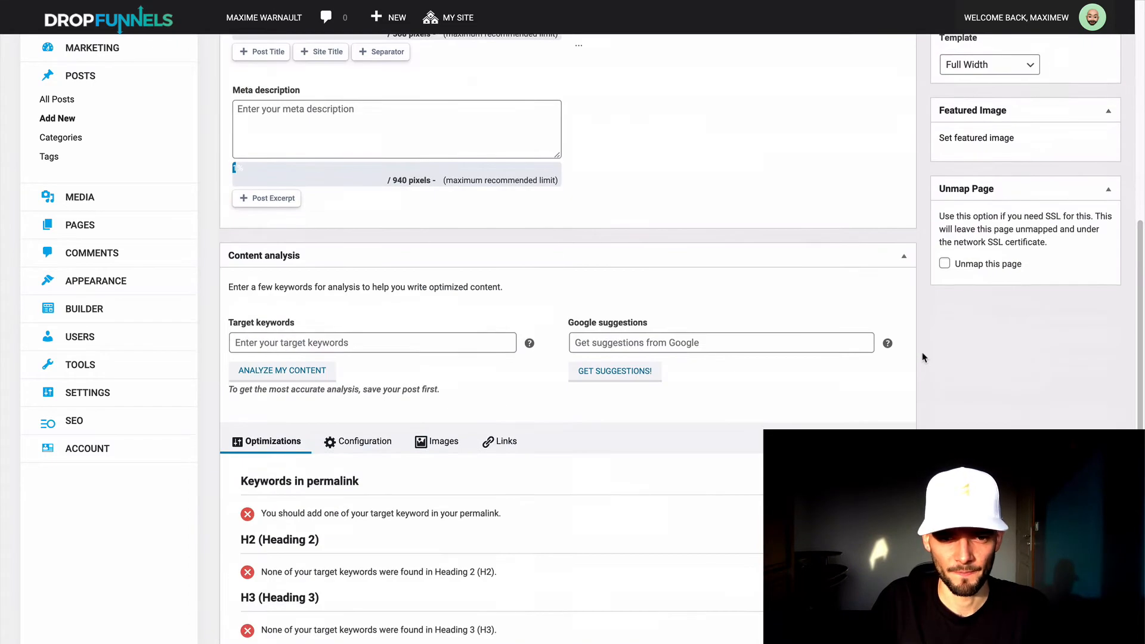
pyautogui.scroll(10, 923, 357)
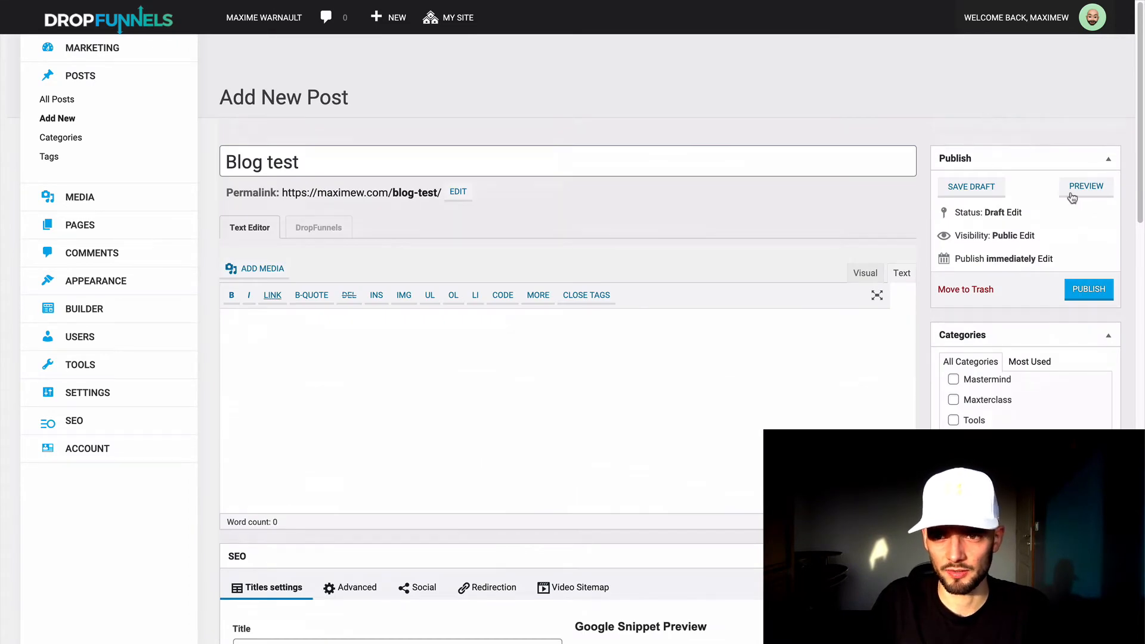
pyautogui.click(321, 229)
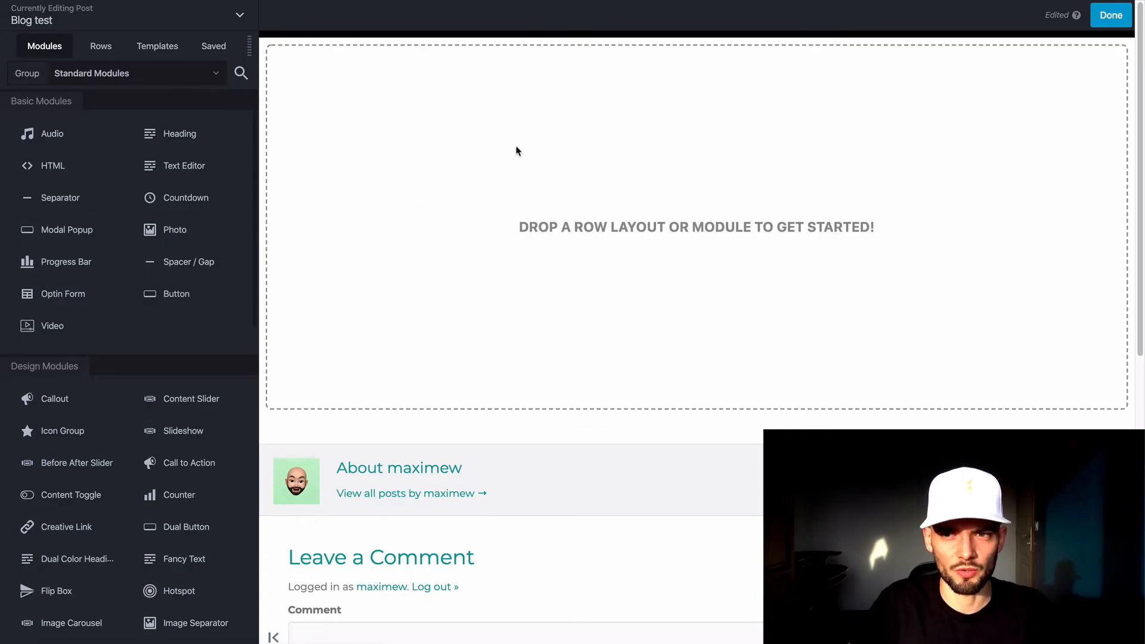
# Add a two-column row to the post and set both its width and its content width to Full Width.
pyautogui.click(101, 51)
pyautogui.moveTo(161, 111); pyautogui.dragTo(470, 110)
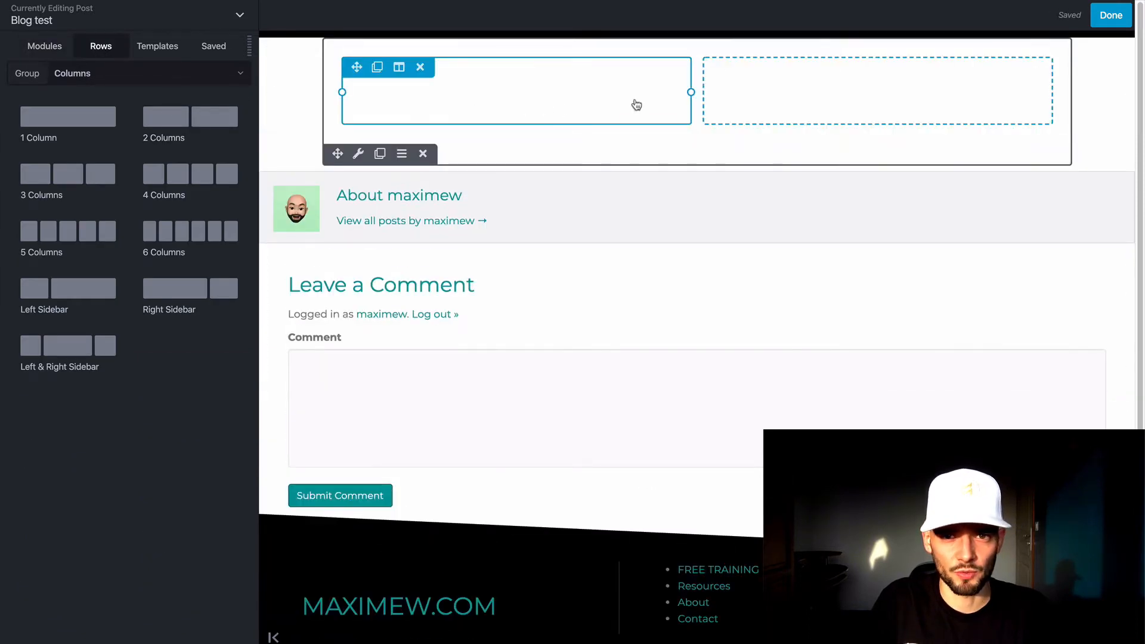
pyautogui.click(358, 153)
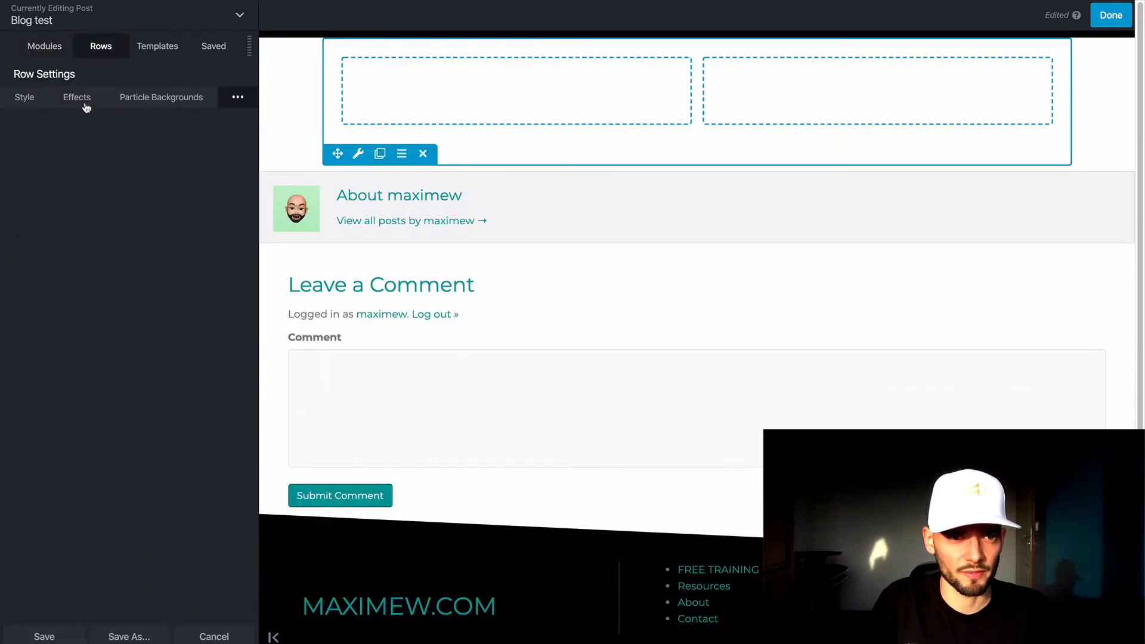
pyautogui.click(24, 96)
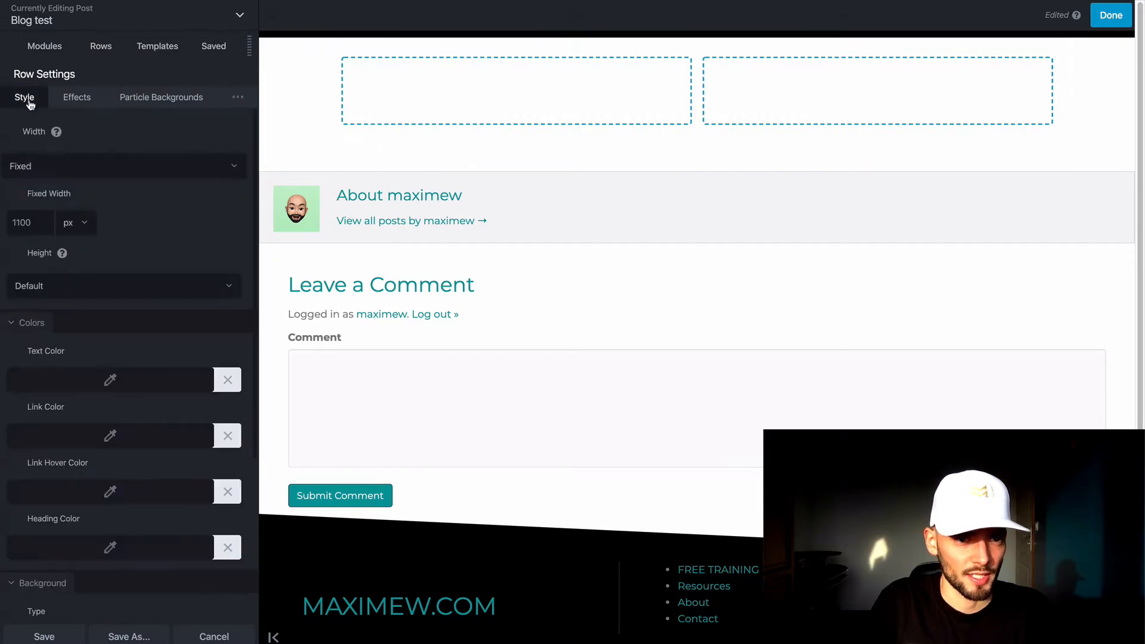
pyautogui.click(50, 167)
pyautogui.click(50, 178)
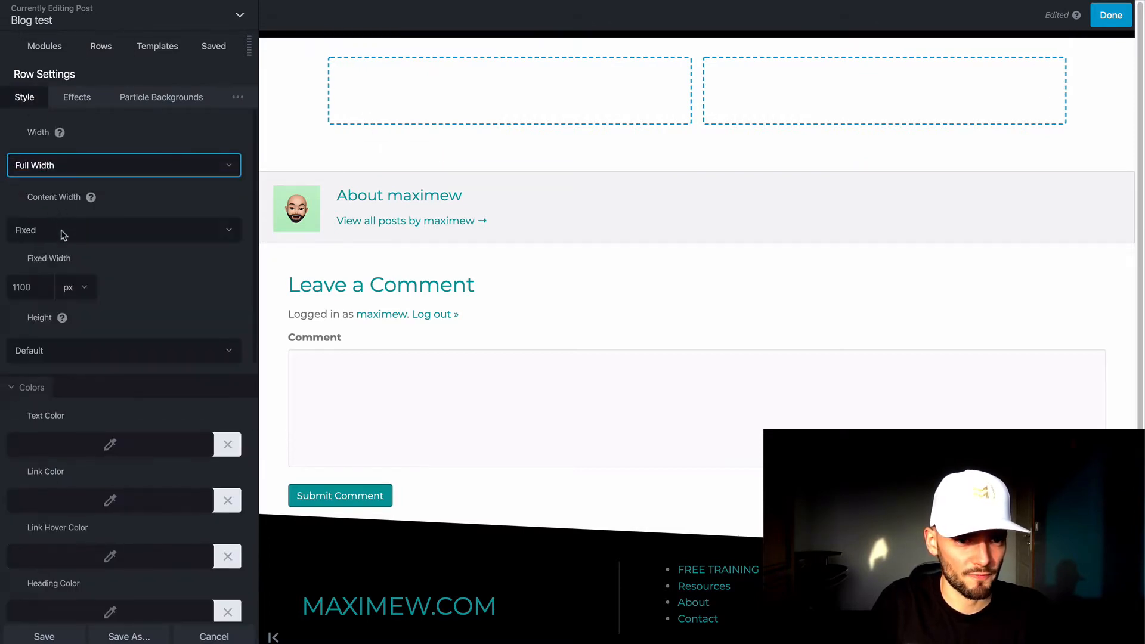
pyautogui.click(62, 233)
pyautogui.click(62, 241)
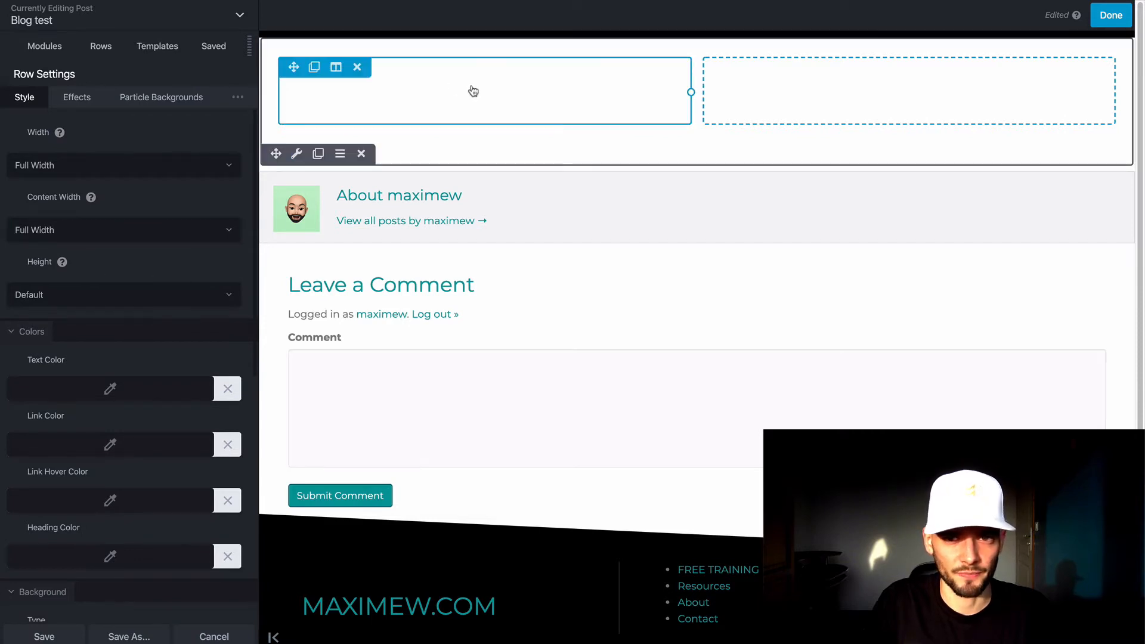
# Widen the row's left column to about two thirds and set the right column's width to 33%.
pyautogui.moveTo(691, 93); pyautogui.dragTo(835, 92)
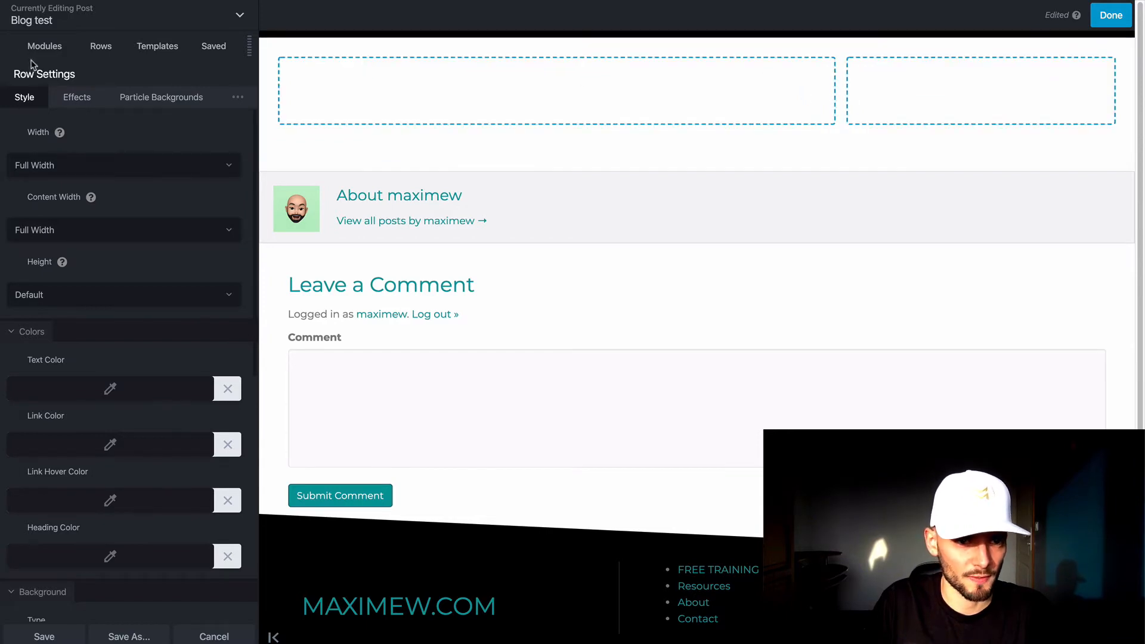
pyautogui.scroll(-5, 57, 238)
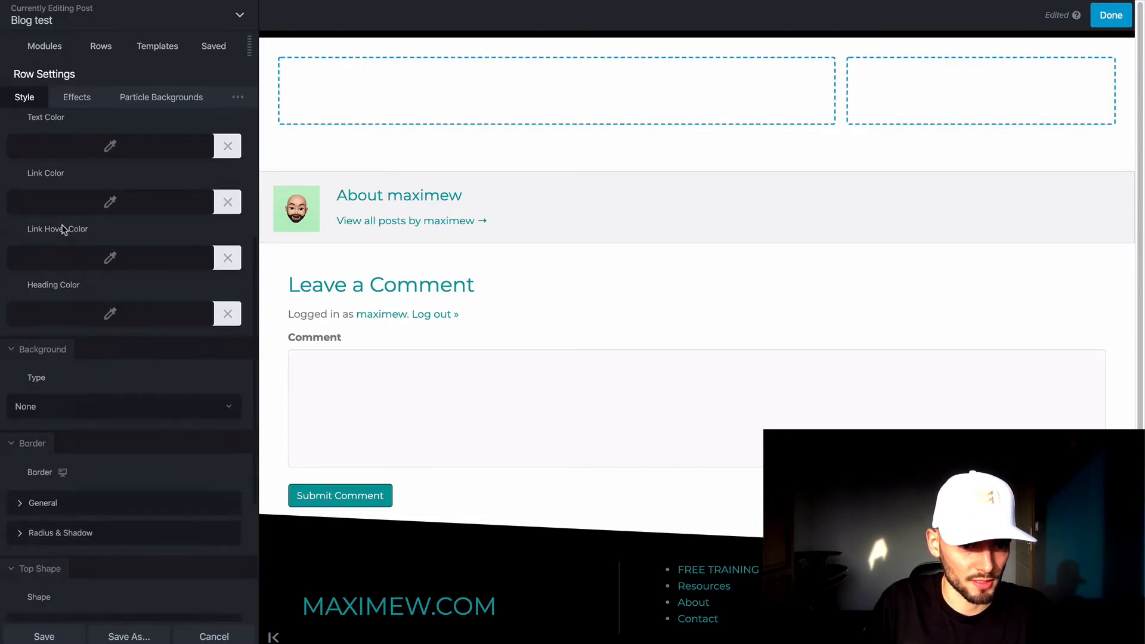
pyautogui.scroll(-1, 68, 250)
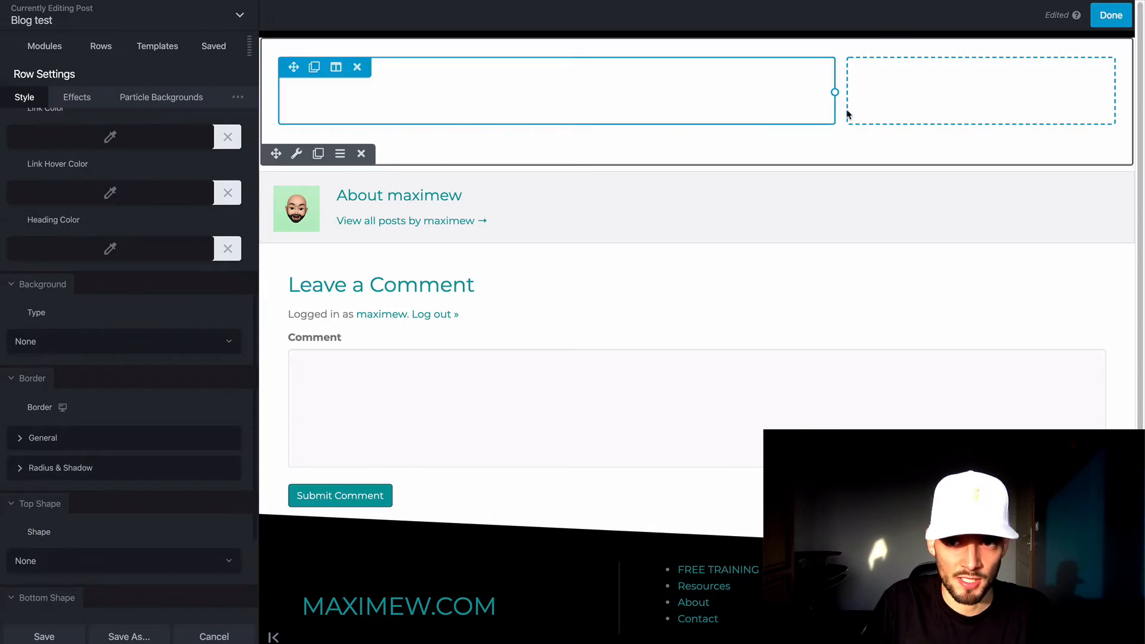
pyautogui.click(921, 92)
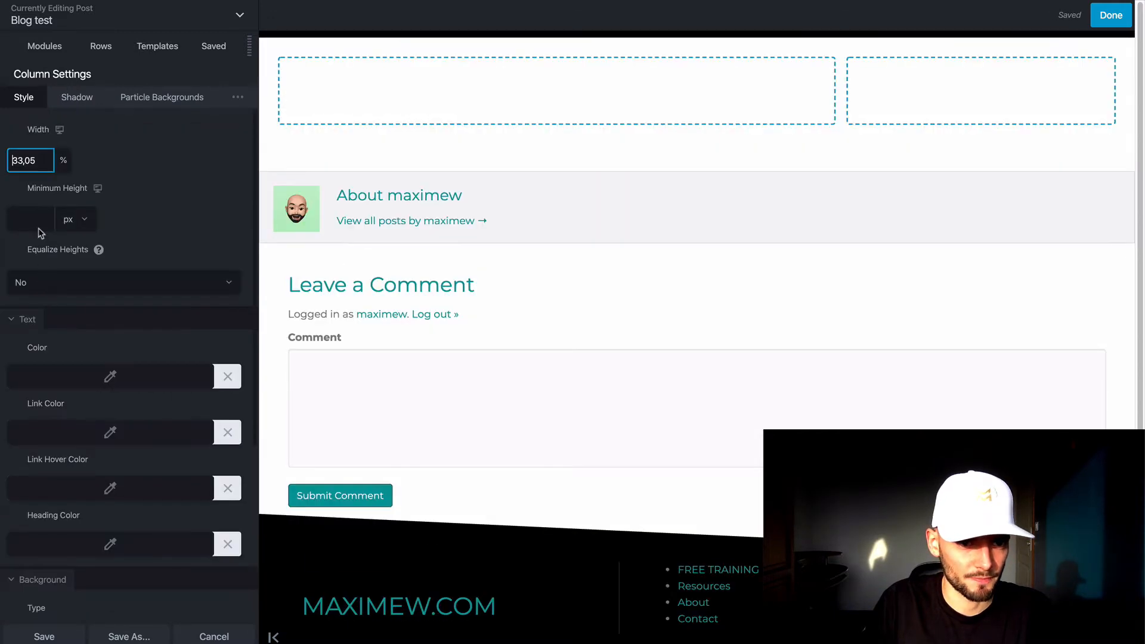
pyautogui.doubleClick(35, 170)
pyautogui.write('33')
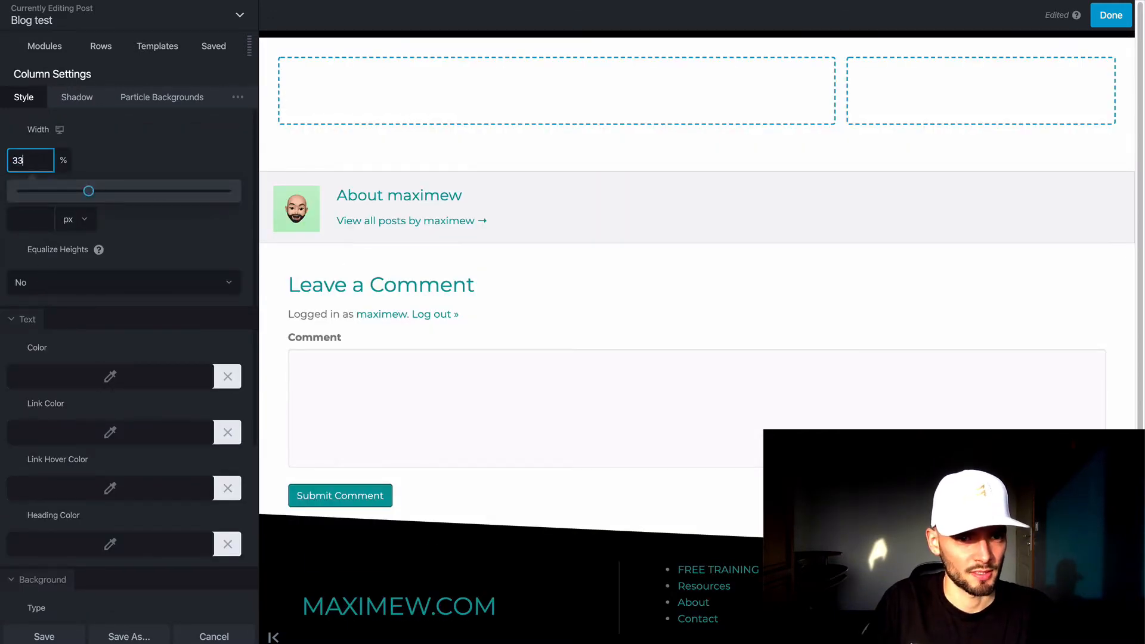
pyautogui.click(111, 167)
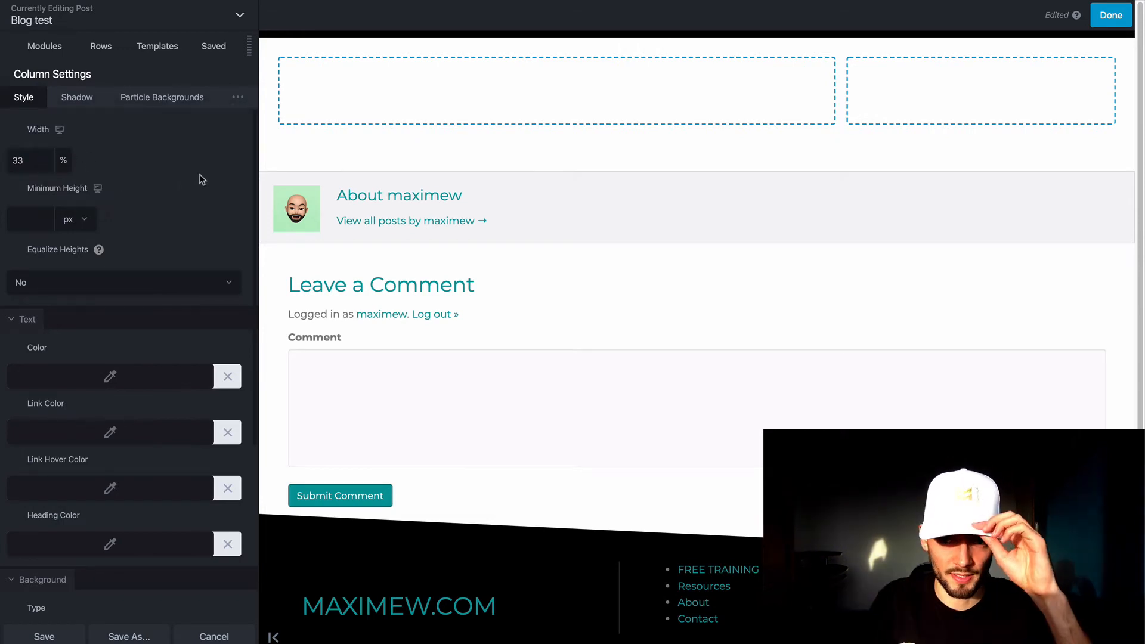
# Enable a box shadow on the right column with a horizontal and vertical length of 1 px.
pyautogui.moveTo(292, 144)
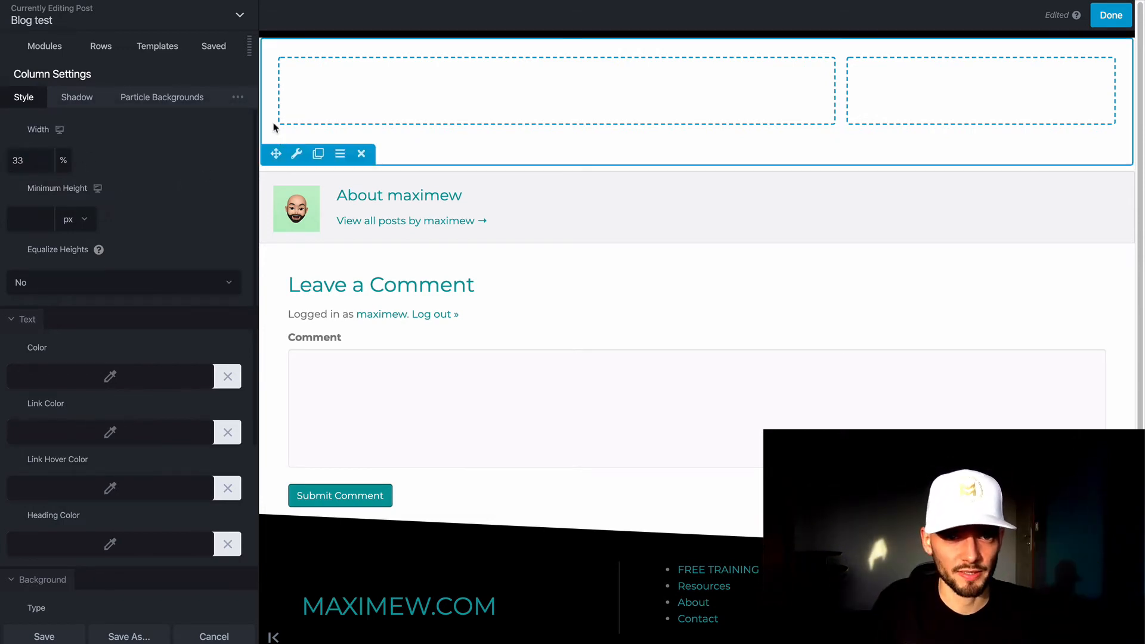
pyautogui.moveTo(277, 111)
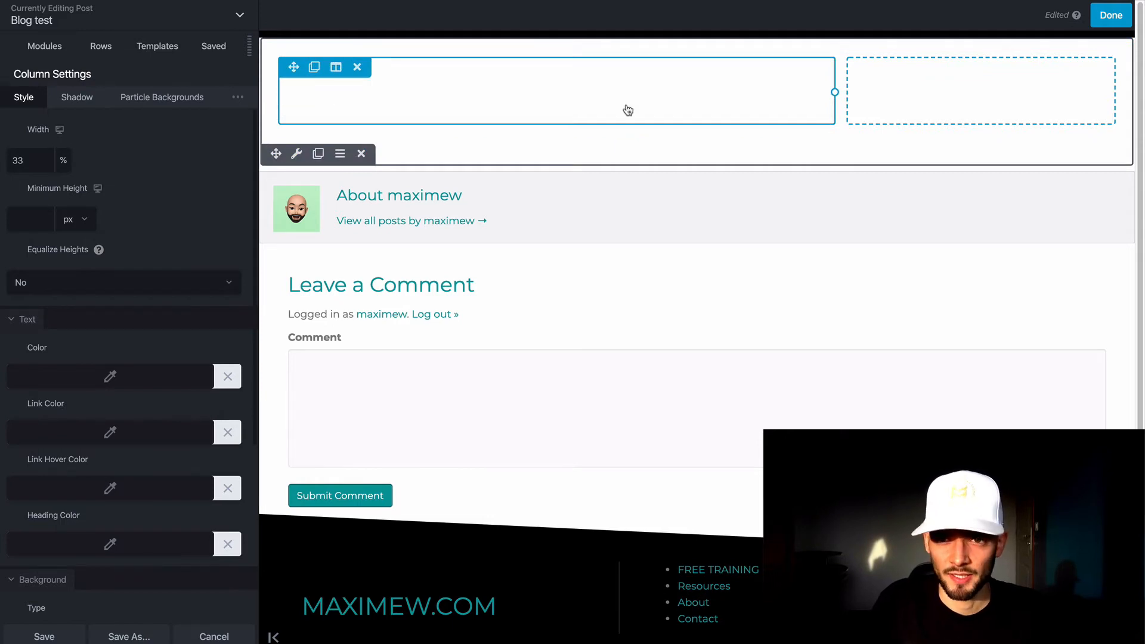
pyautogui.moveTo(879, 70)
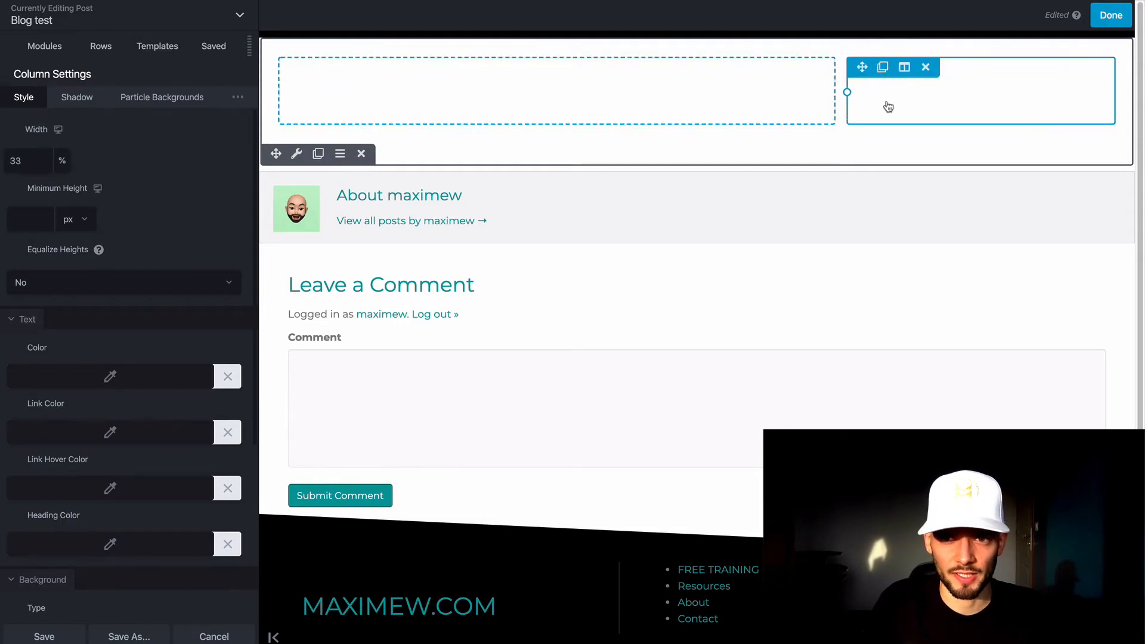
pyautogui.click(78, 97)
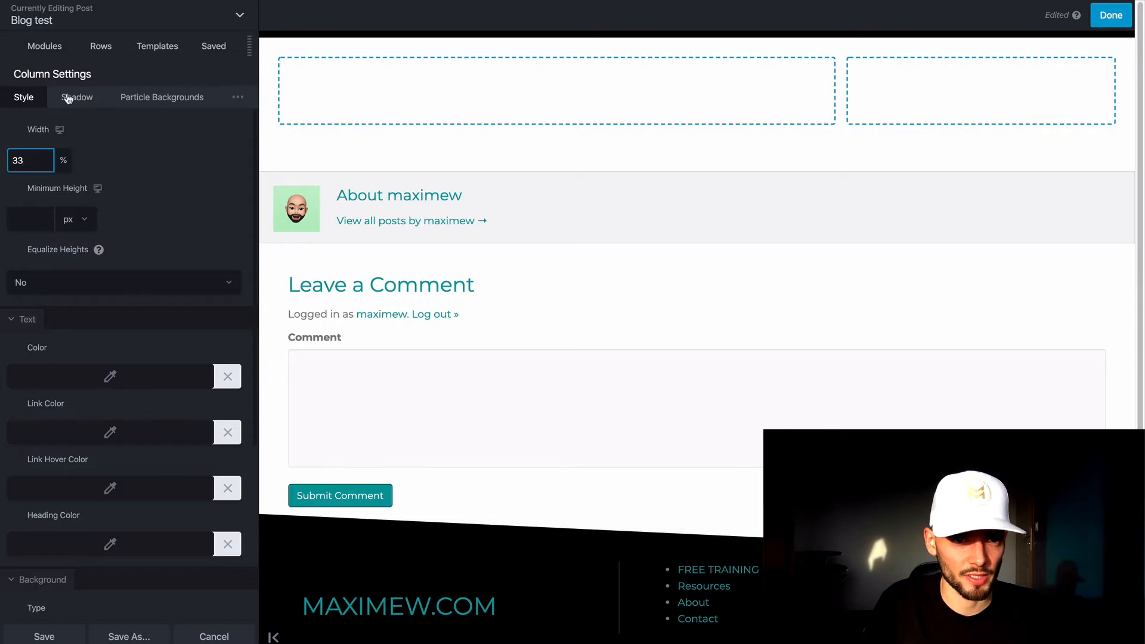
pyautogui.click(37, 182)
pyautogui.click(34, 178)
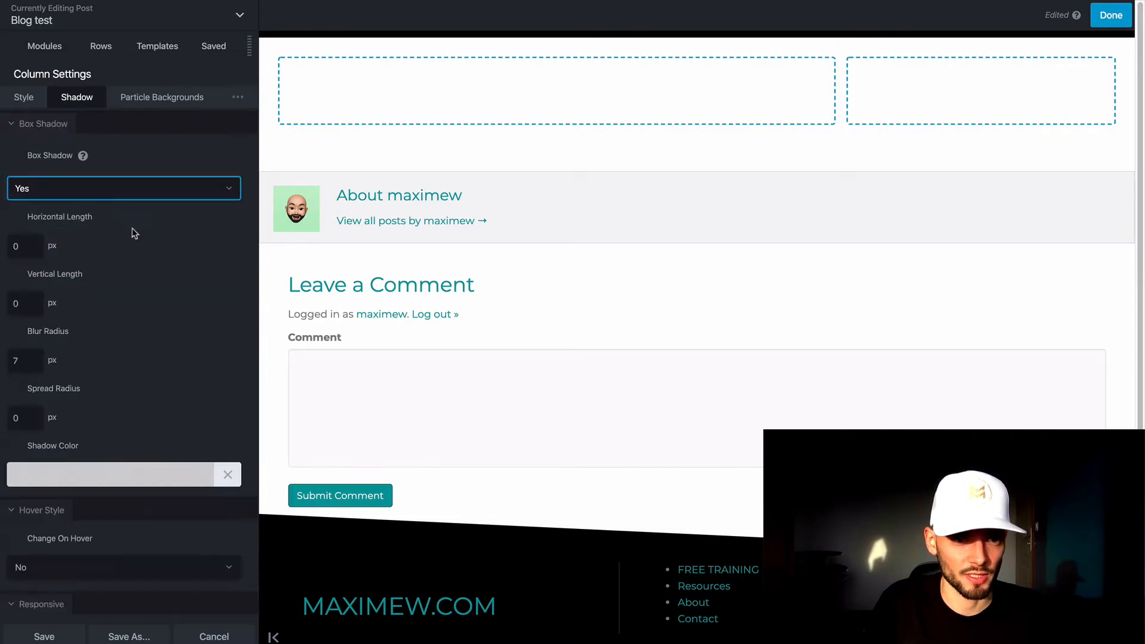
pyautogui.doubleClick(21, 246)
pyautogui.write('1')
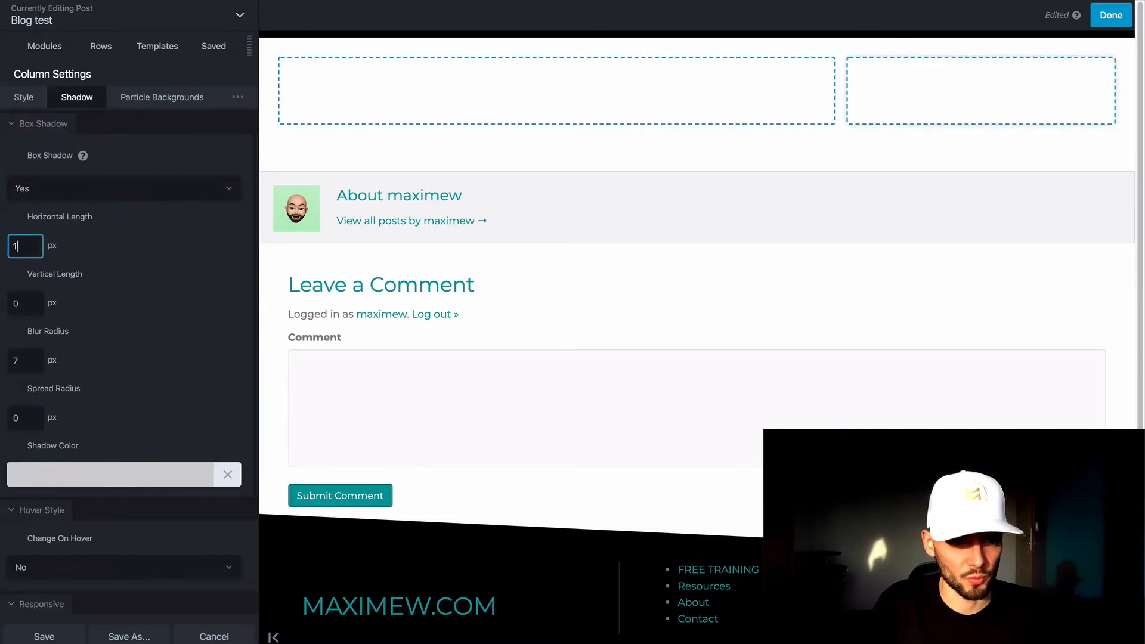
pyautogui.press('Tab')
pyautogui.press('Tab')
pyautogui.press('Tab')
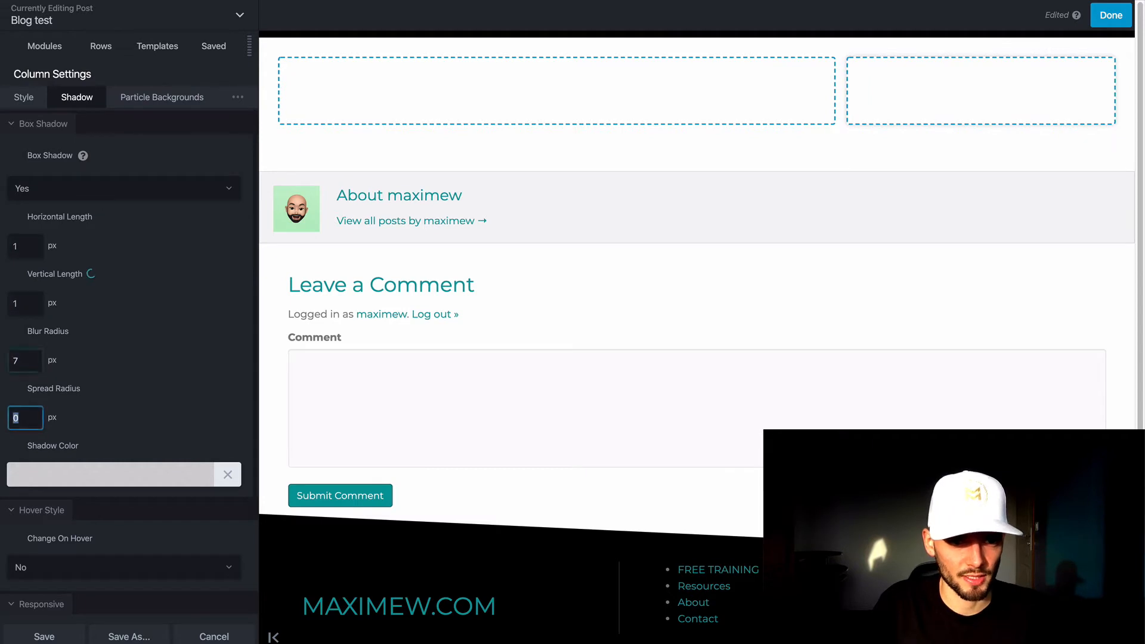
pyautogui.click(170, 337)
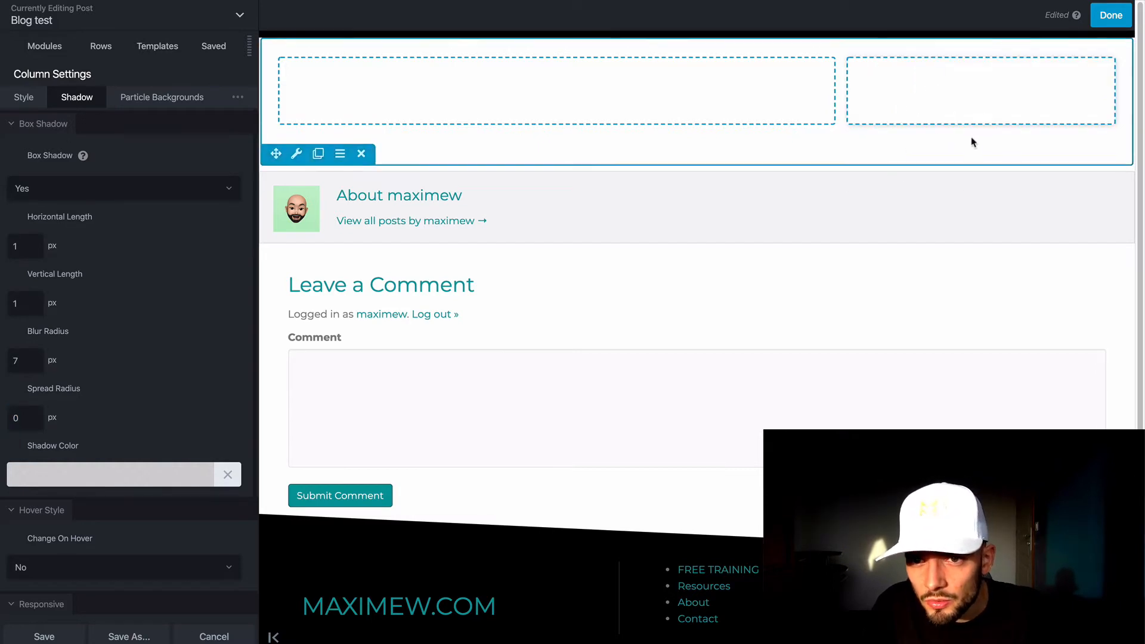
# Set the right column's box shadow color to the #bdbdbd preset.
pyautogui.click(109, 477)
pyautogui.scroll(-3, 105, 449)
pyautogui.click(66, 375)
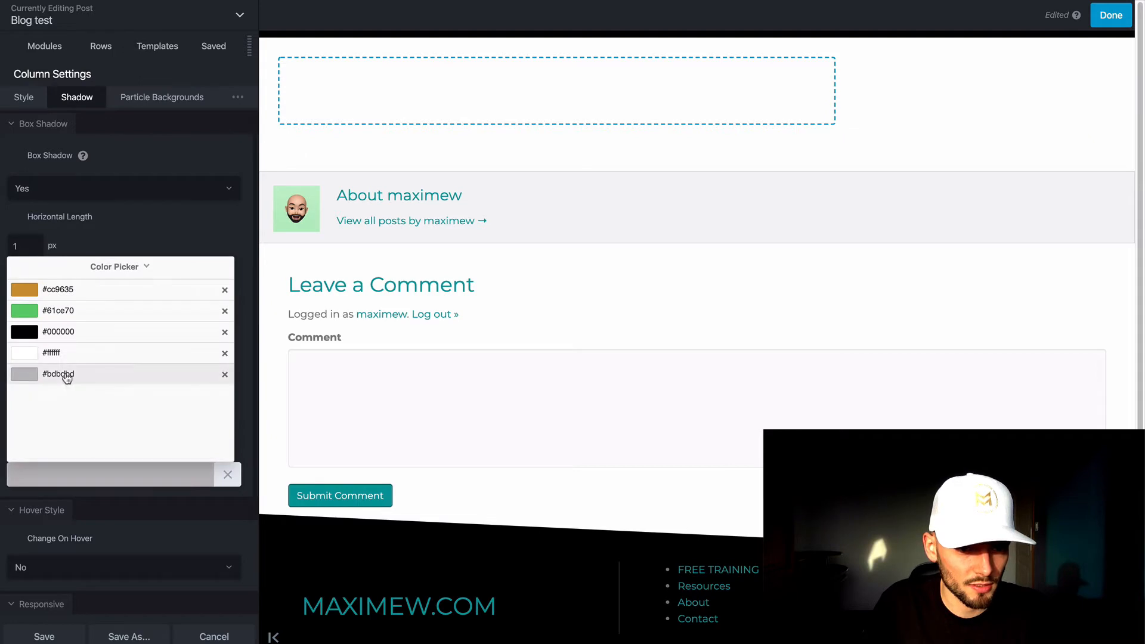
pyautogui.scroll(3, 133, 312)
pyautogui.click(179, 242)
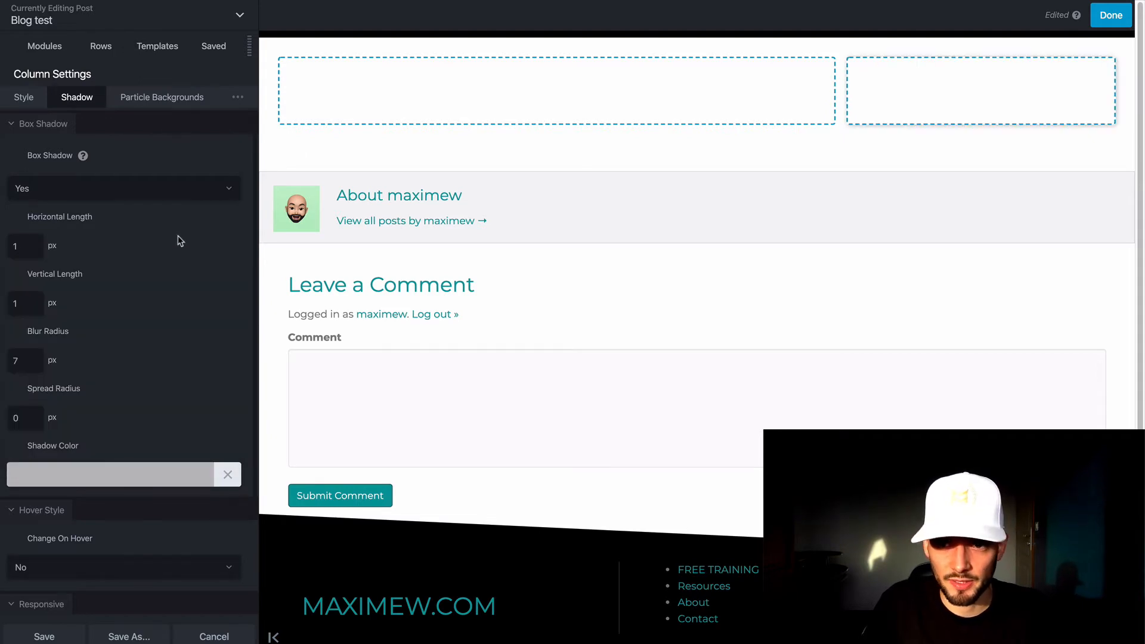
# Make the right column's shadow change on hover, with a hover horizontal and vertical length of 1 px.
pyautogui.scroll(-4, 155, 268)
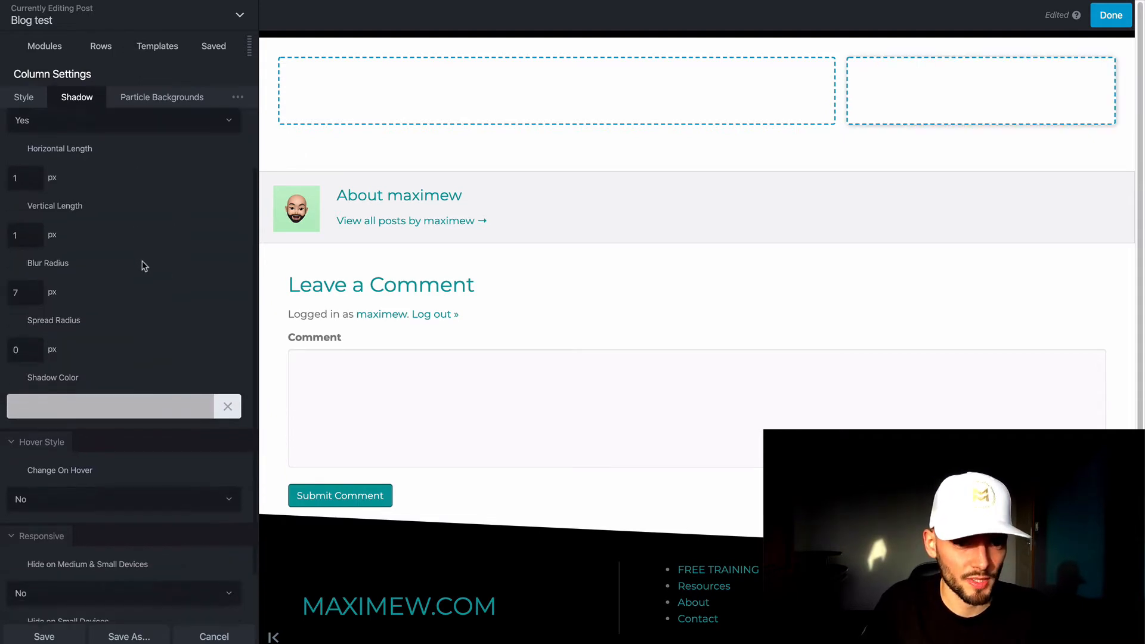
pyautogui.click(83, 446)
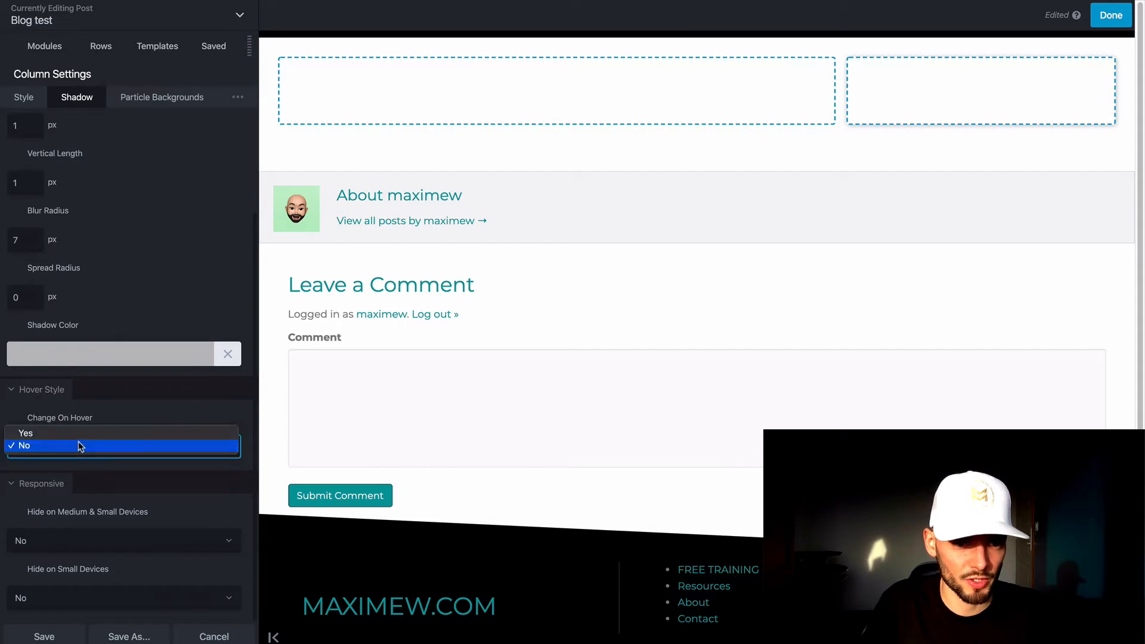
pyautogui.click(74, 434)
pyautogui.scroll(-5, 134, 423)
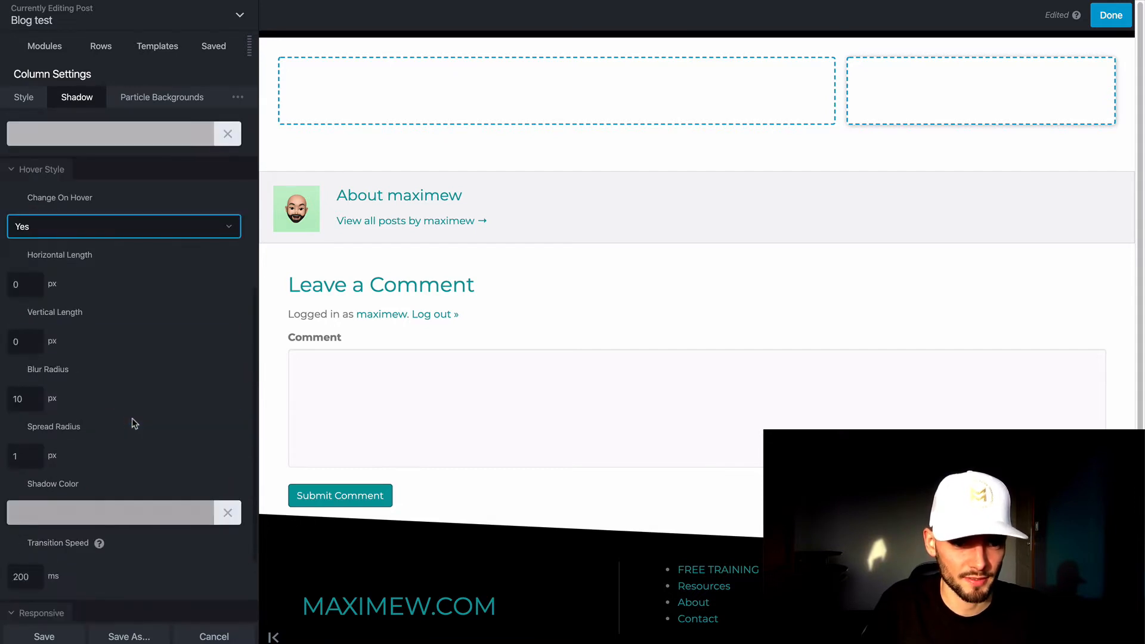
pyautogui.click(24, 284)
pyautogui.write('1')
pyautogui.press('Tab')
pyautogui.write('1')
pyautogui.press('Tab')
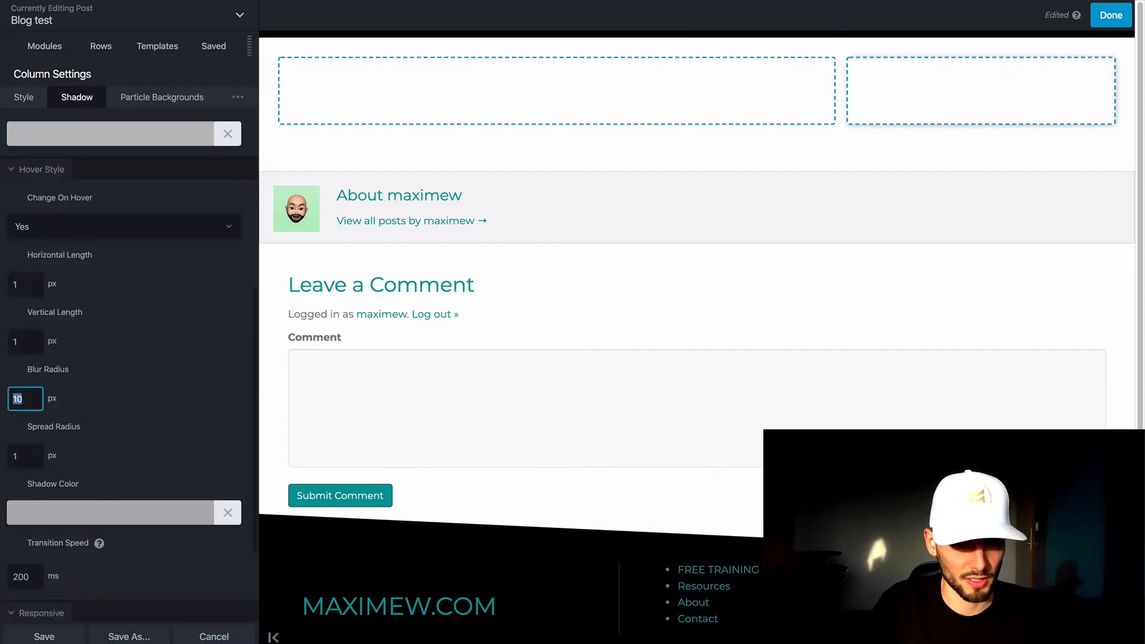
# Set the right column's hover shadow color to the #000000 preset.
pyautogui.click(147, 356)
pyautogui.scroll(-3, 147, 356)
pyautogui.click(94, 427)
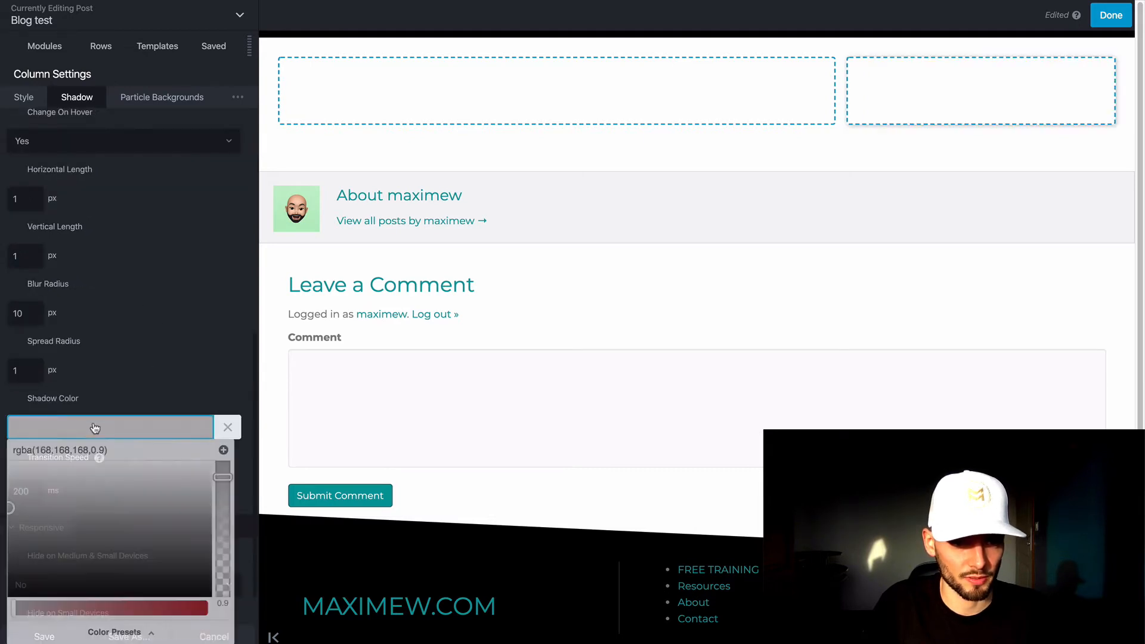
pyautogui.click(115, 634)
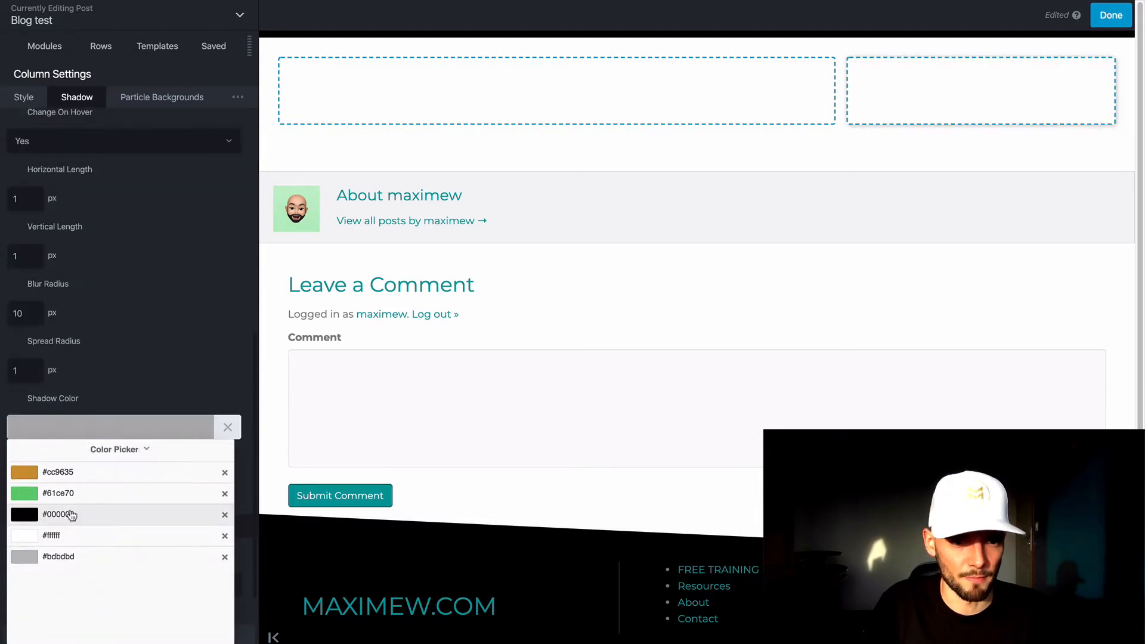
pyautogui.click(78, 512)
pyautogui.click(144, 392)
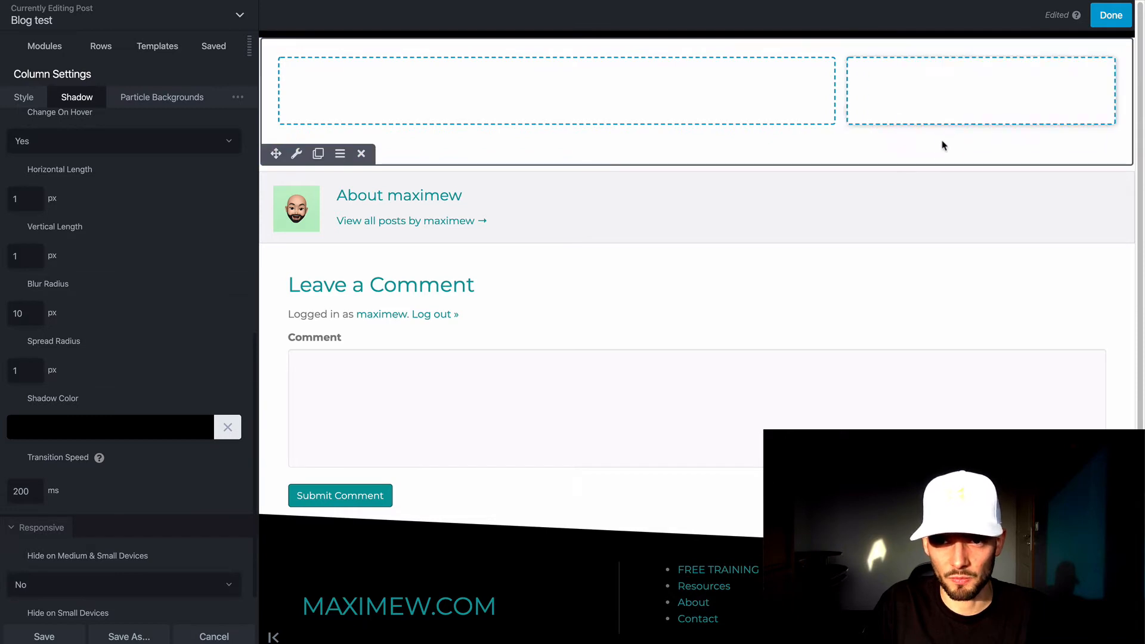
# Check the right column's remaining shadow options and its width setting, and close the column settings.
pyautogui.scroll(-1, 129, 358)
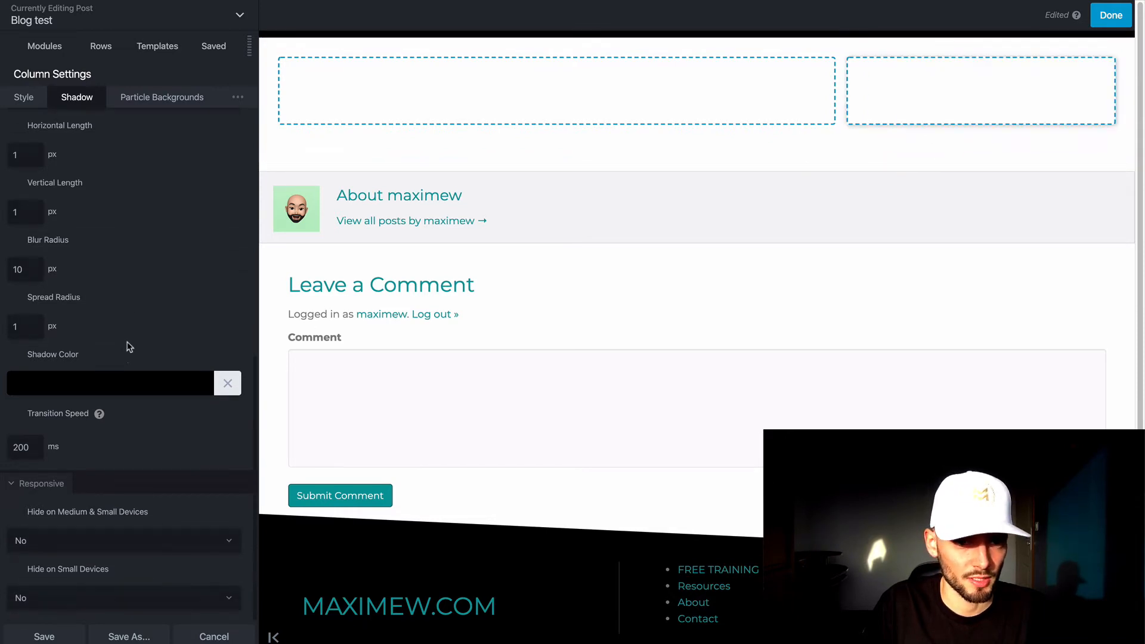
pyautogui.scroll(10, 128, 346)
pyautogui.click(4, 106)
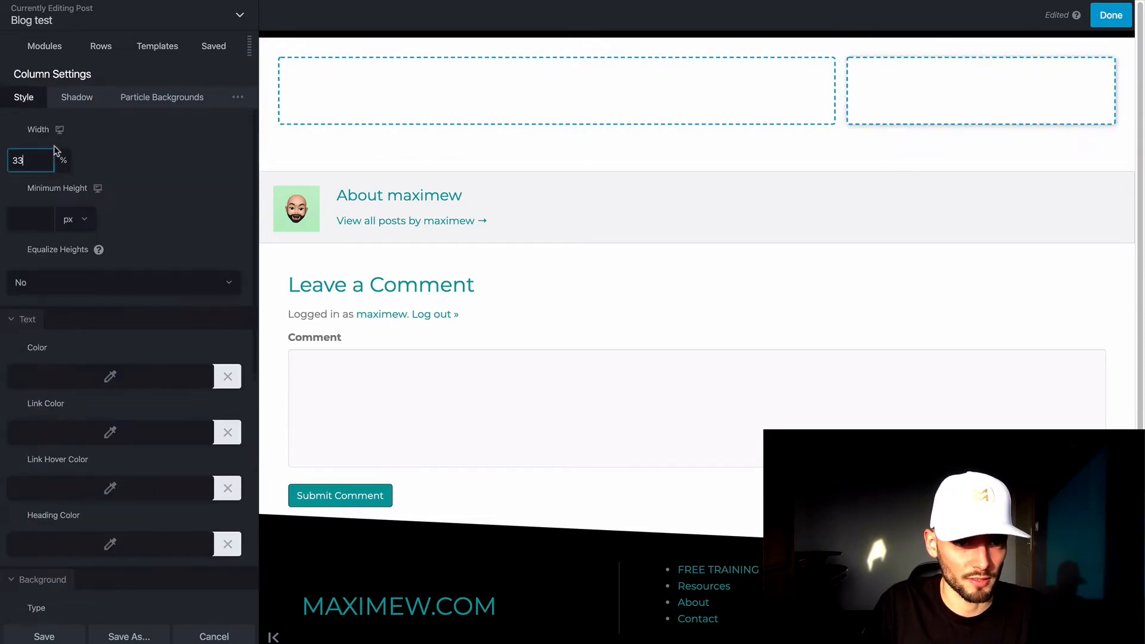
pyautogui.click(48, 157)
pyautogui.press('Return')
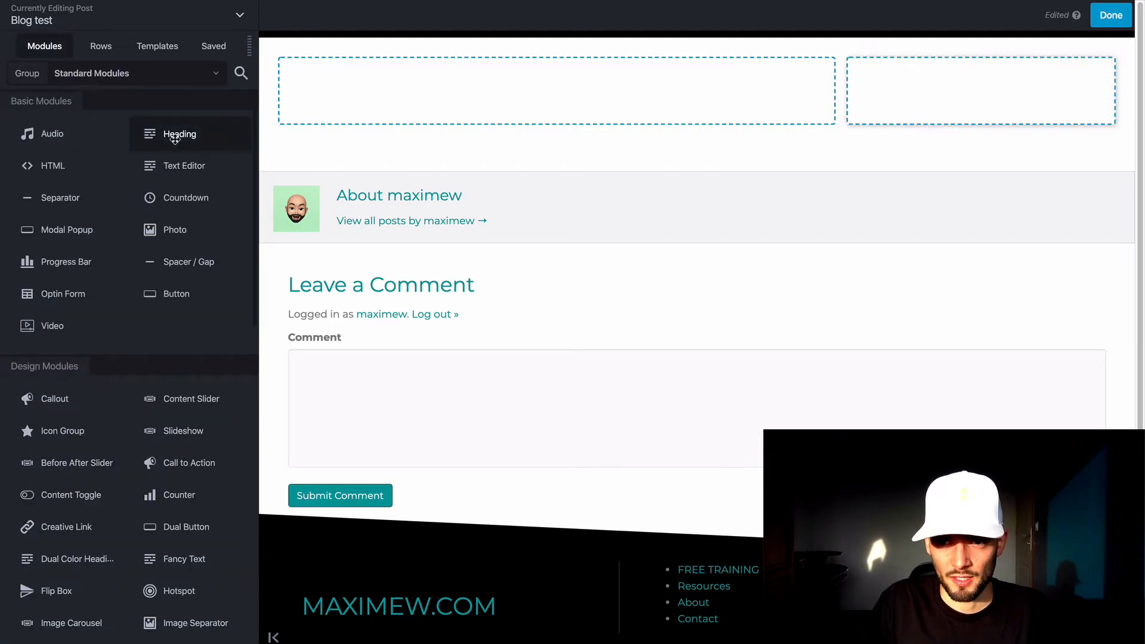
# Give the right column the CSS class "sticky" in its advanced settings and save the column.
pyautogui.click(933, 102)
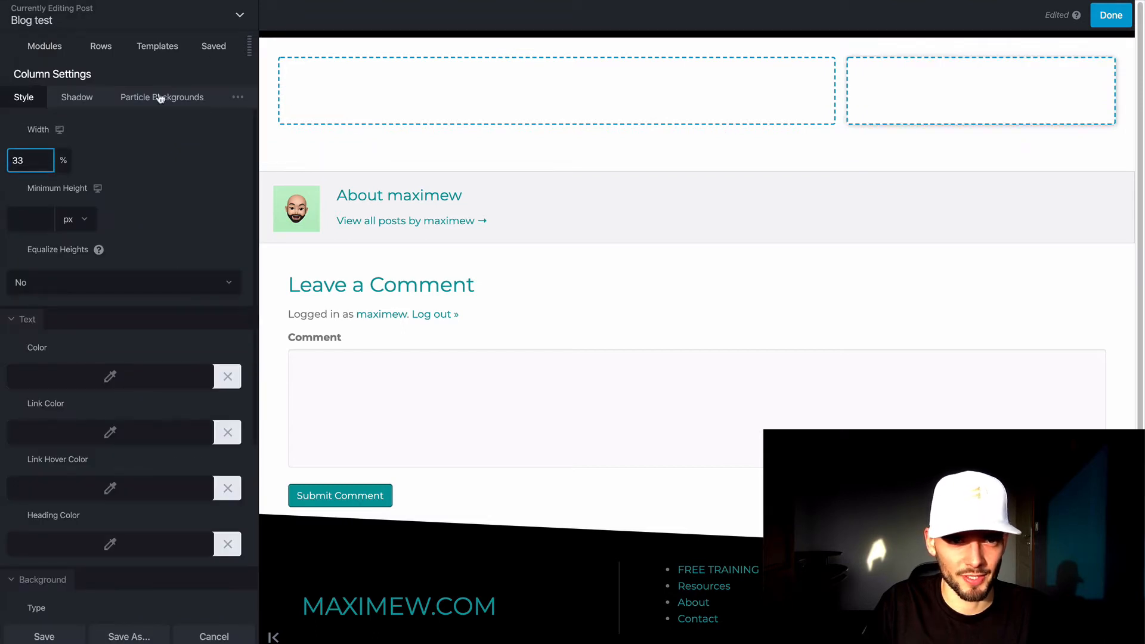
pyautogui.click(239, 96)
pyautogui.click(180, 123)
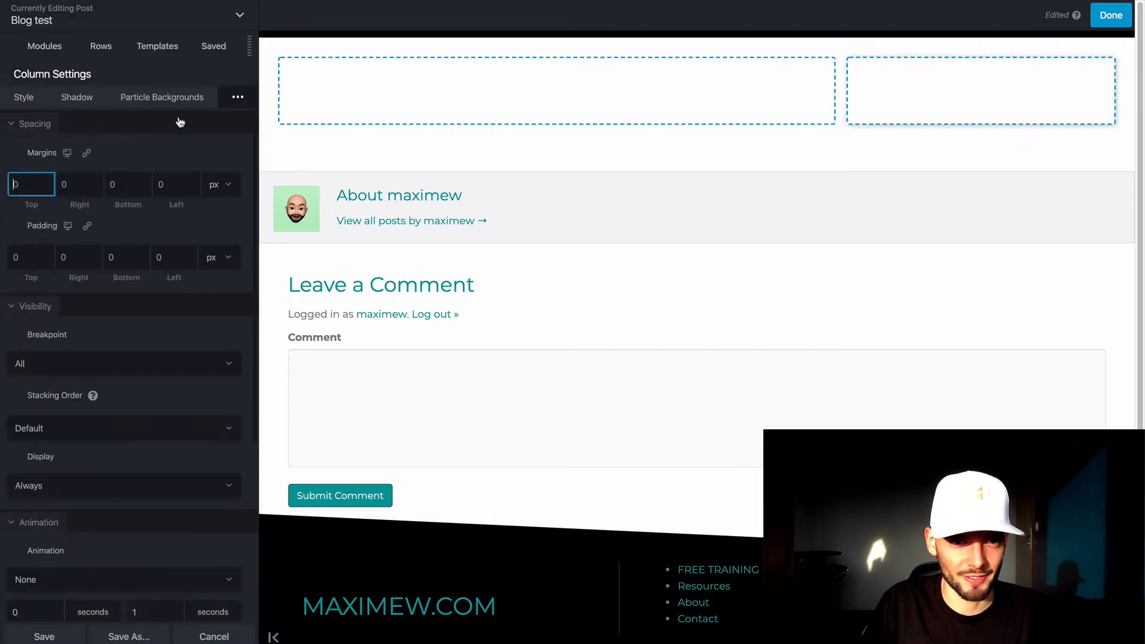
pyautogui.scroll(-5, 151, 155)
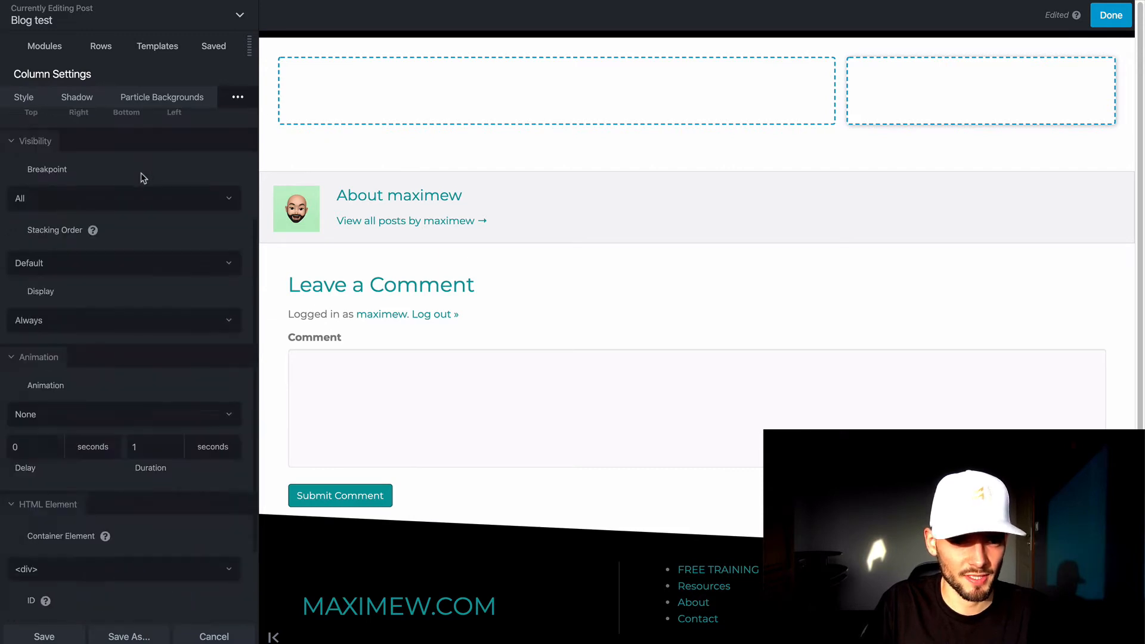
pyautogui.click(65, 596)
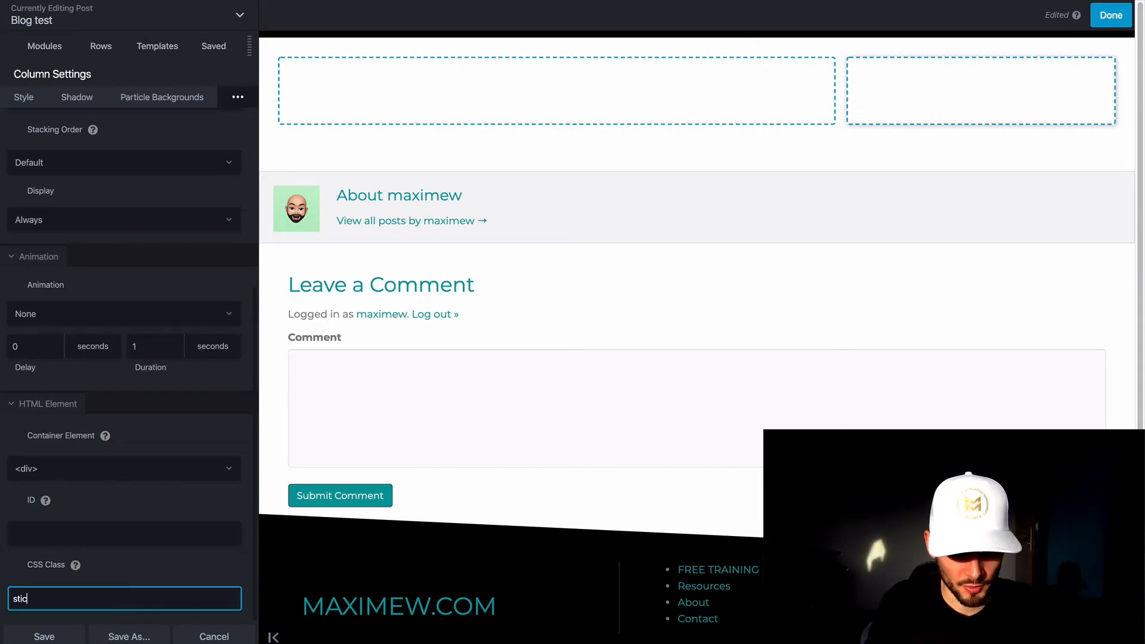
pyautogui.write('ky')
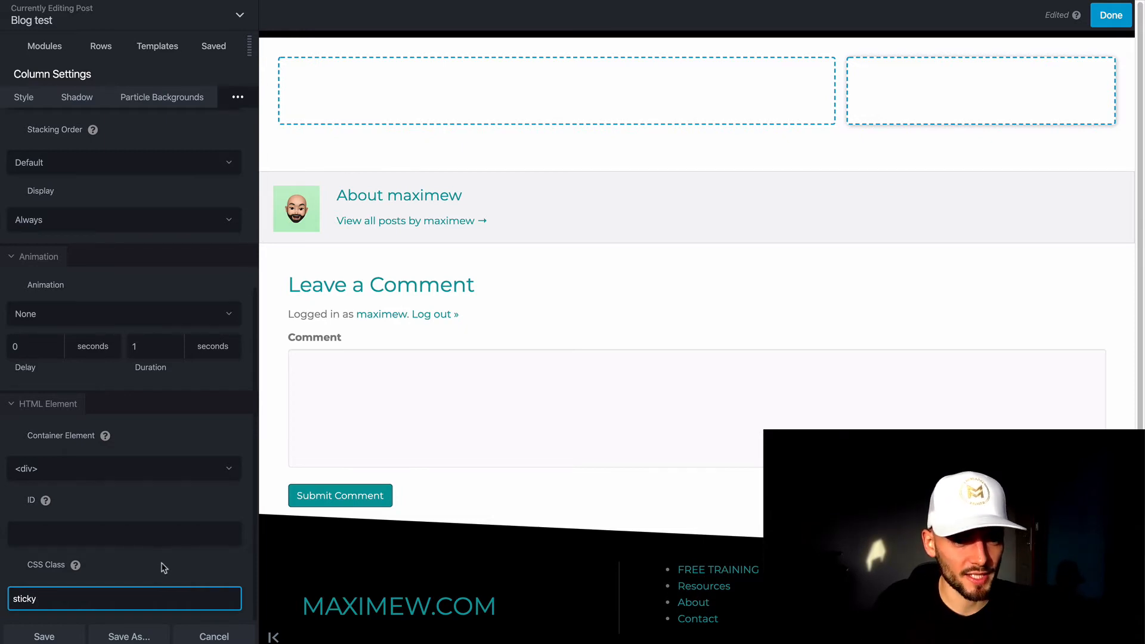
pyautogui.click(47, 634)
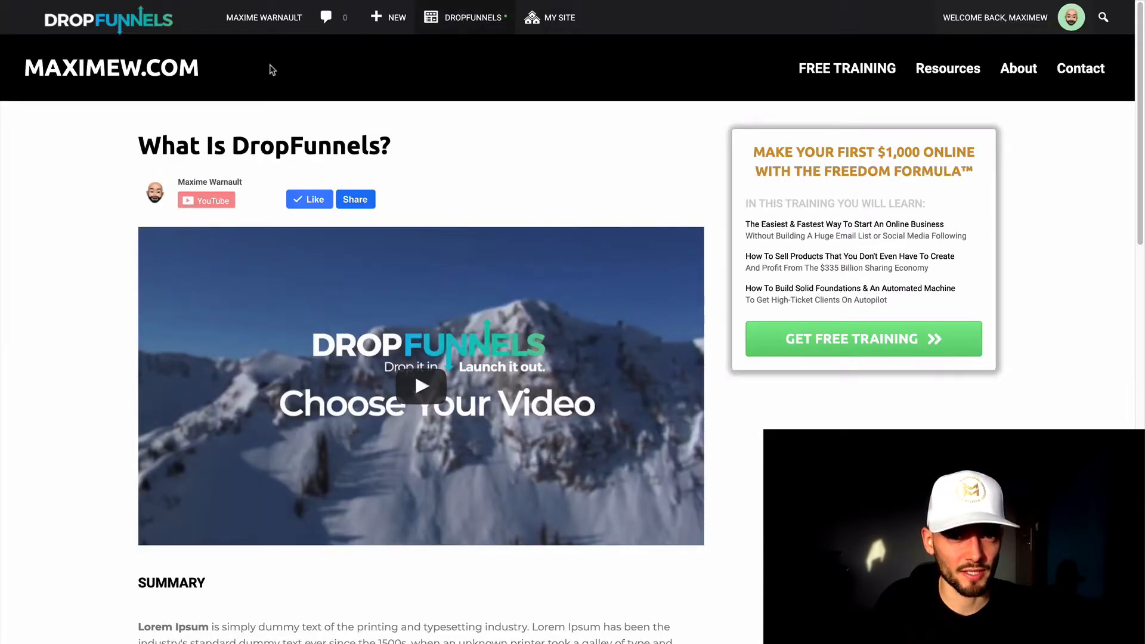
# Open the layout CSS of the existing "What Is DropFunnels?" post and copy all of its code.
pyautogui.scroll(-1, 236, 75)
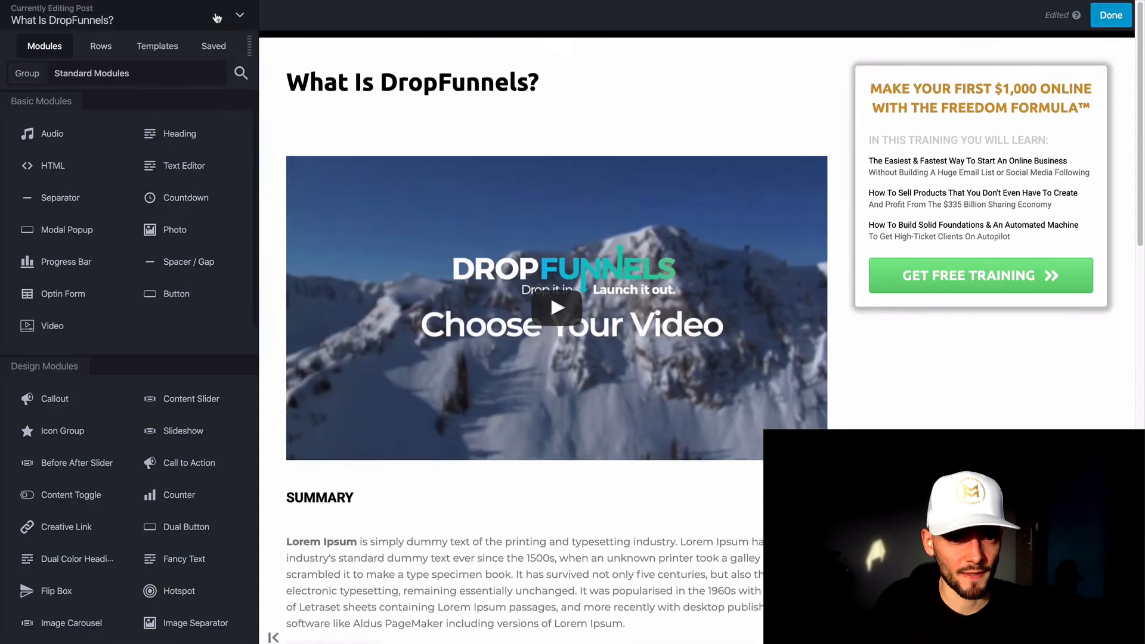
pyautogui.click(217, 21)
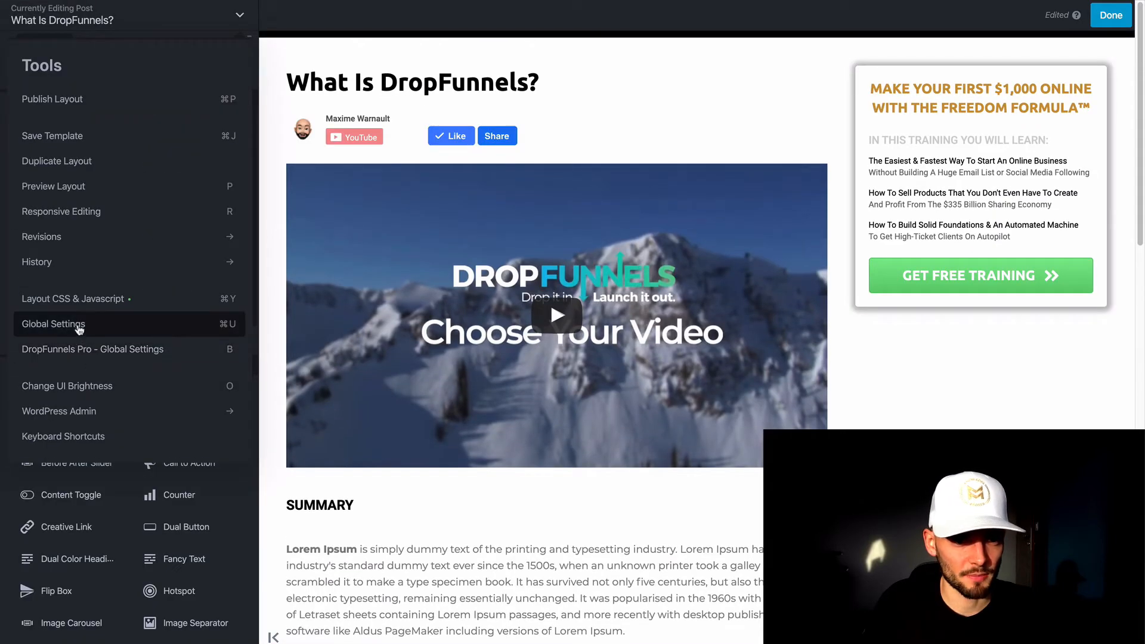
pyautogui.click(86, 299)
pyautogui.hotkey('ctrl', 'a')
pyautogui.hotkey('ctrl', 'c')
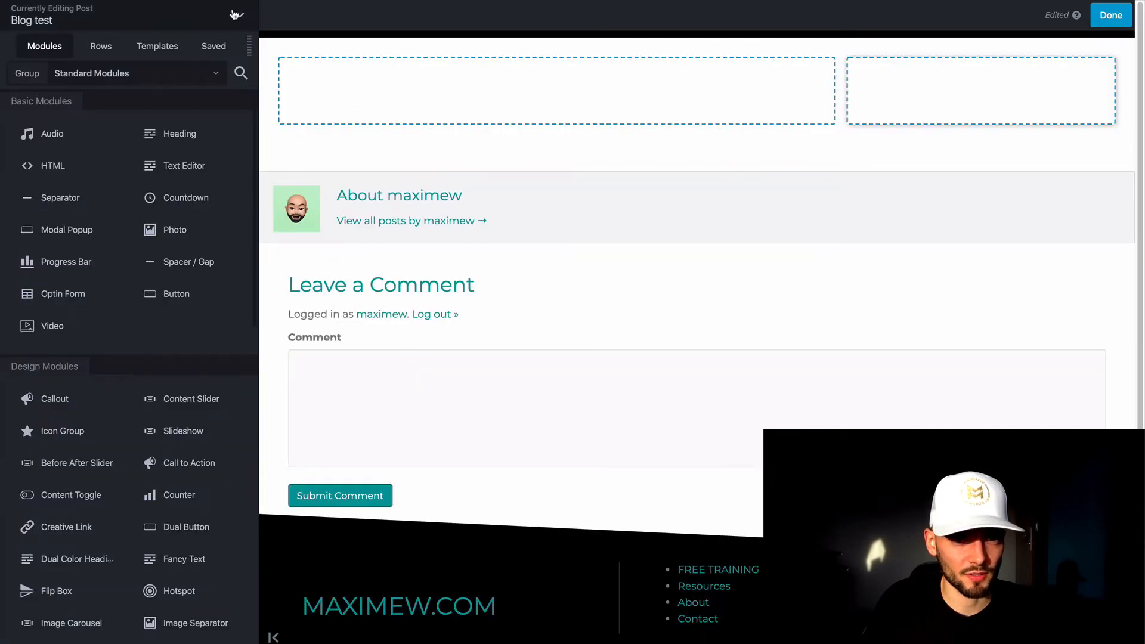
# Paste the copied .sticky rule with sticky positioning and top: 0 into the "Blog test" post's layout CSS.
pyautogui.click(239, 14)
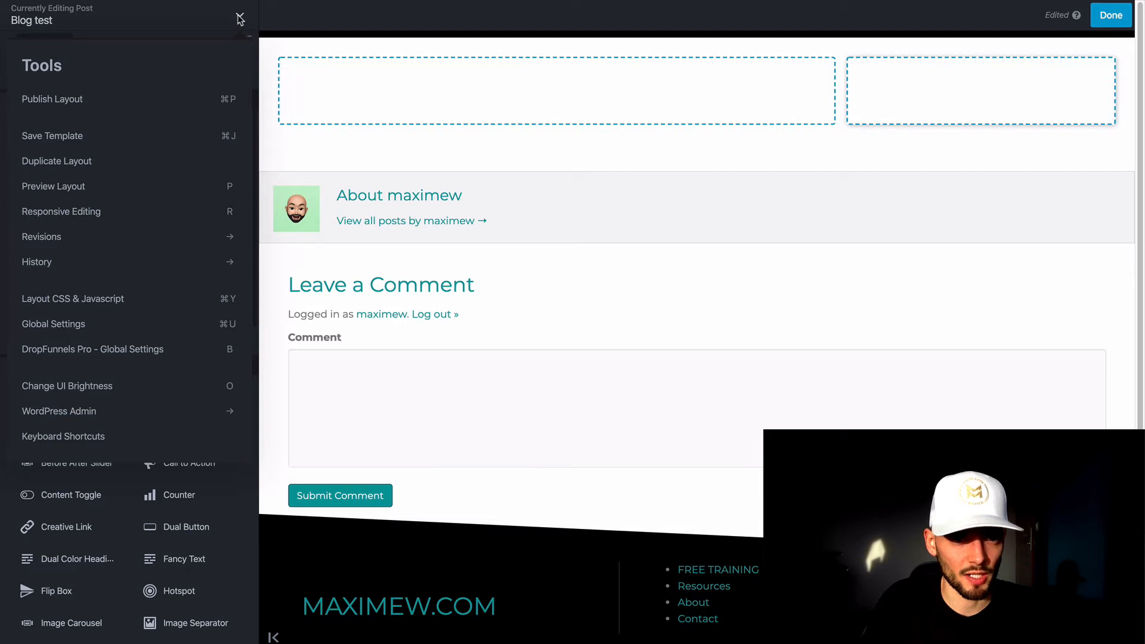
pyautogui.click(90, 301)
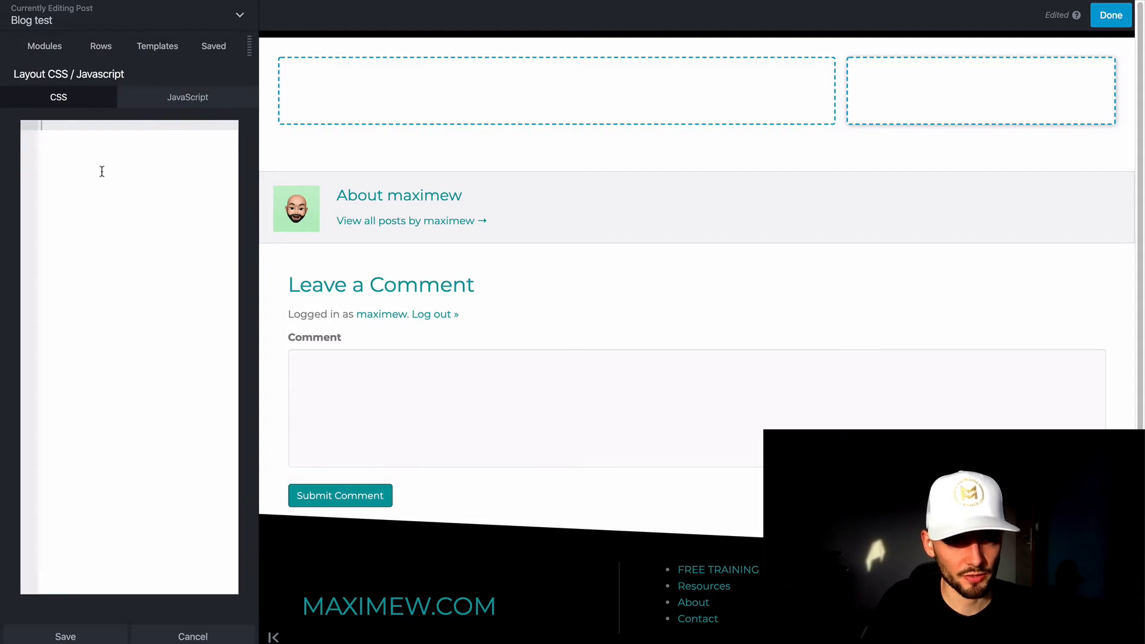
pyautogui.hotkey('ctrl', 'v')
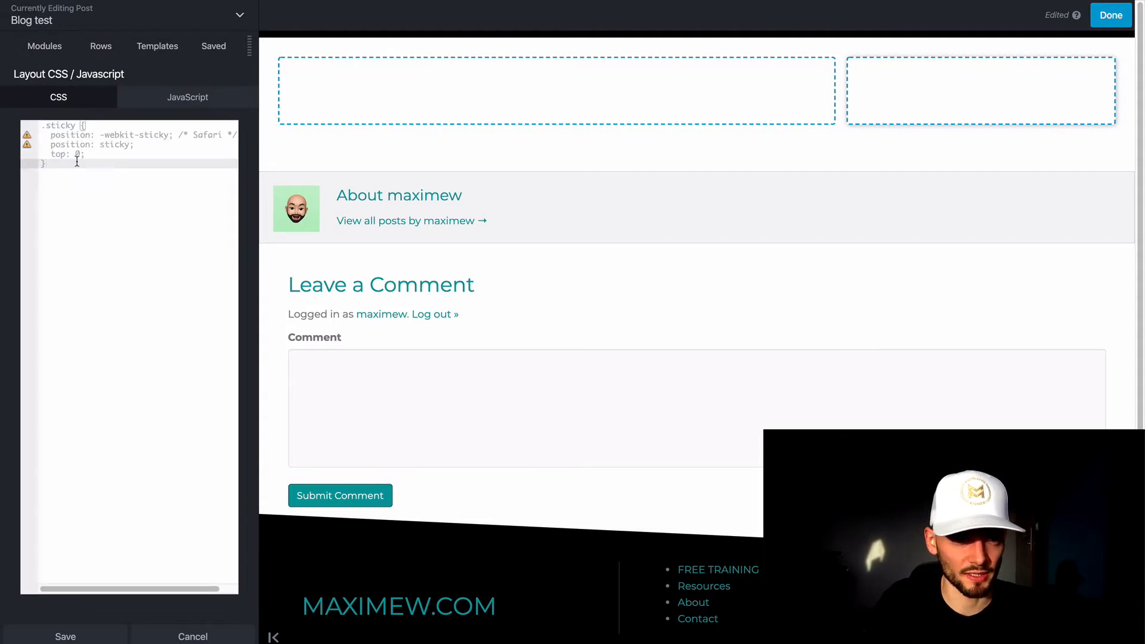
# Review the .sticky rule's class selector, position declarations and top offset, and save the layout CSS.
pyautogui.doubleClick(60, 125)
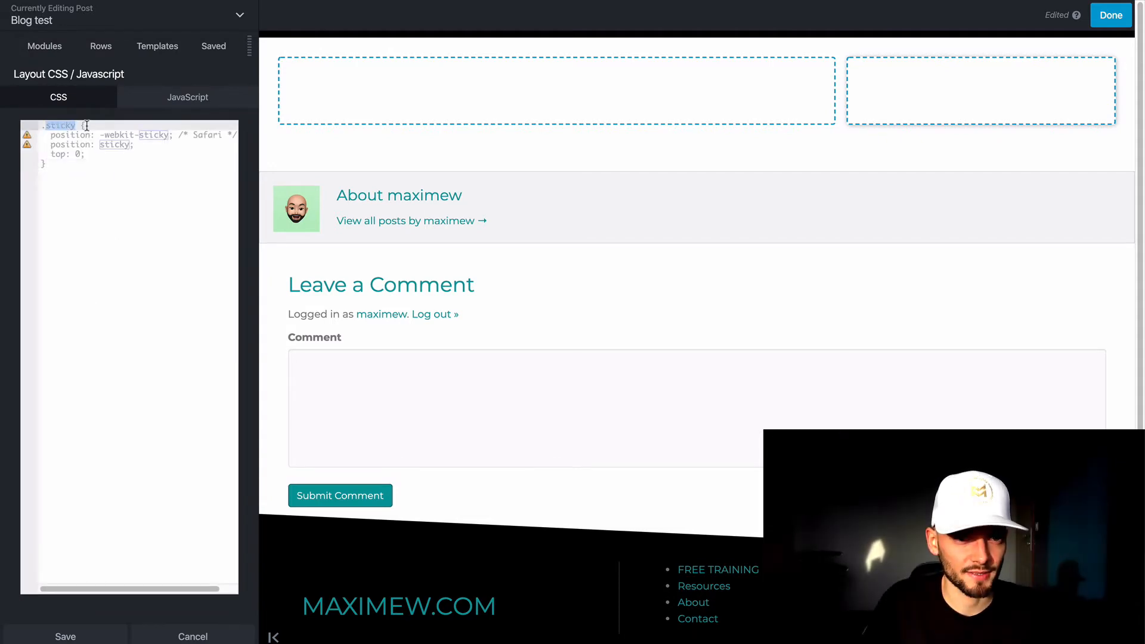
pyautogui.click(87, 125)
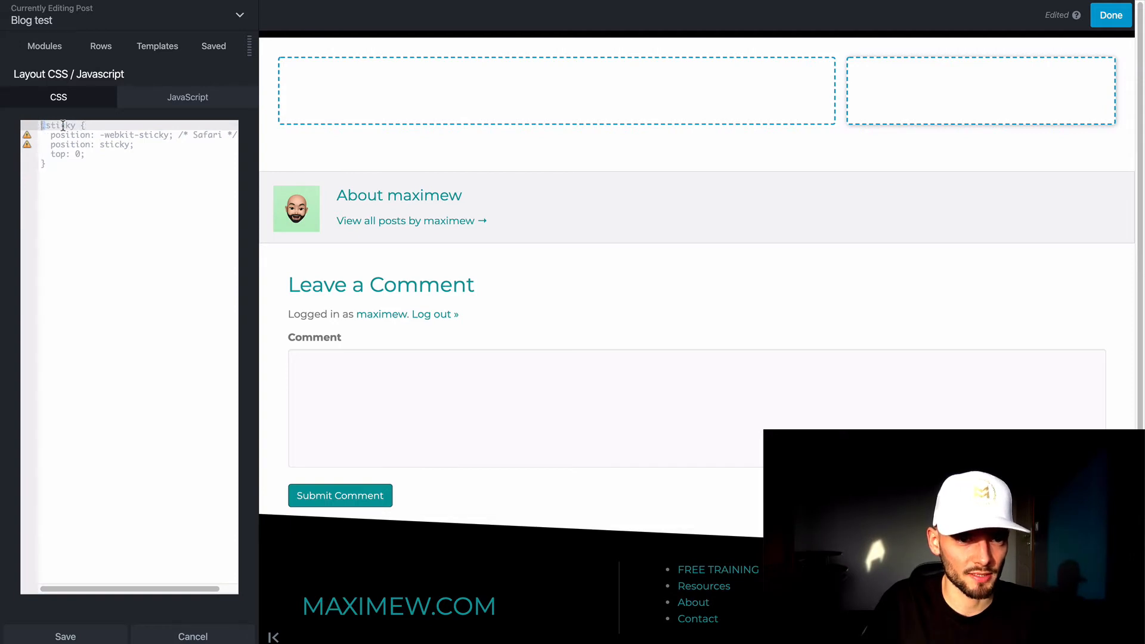
pyautogui.doubleClick(52, 125)
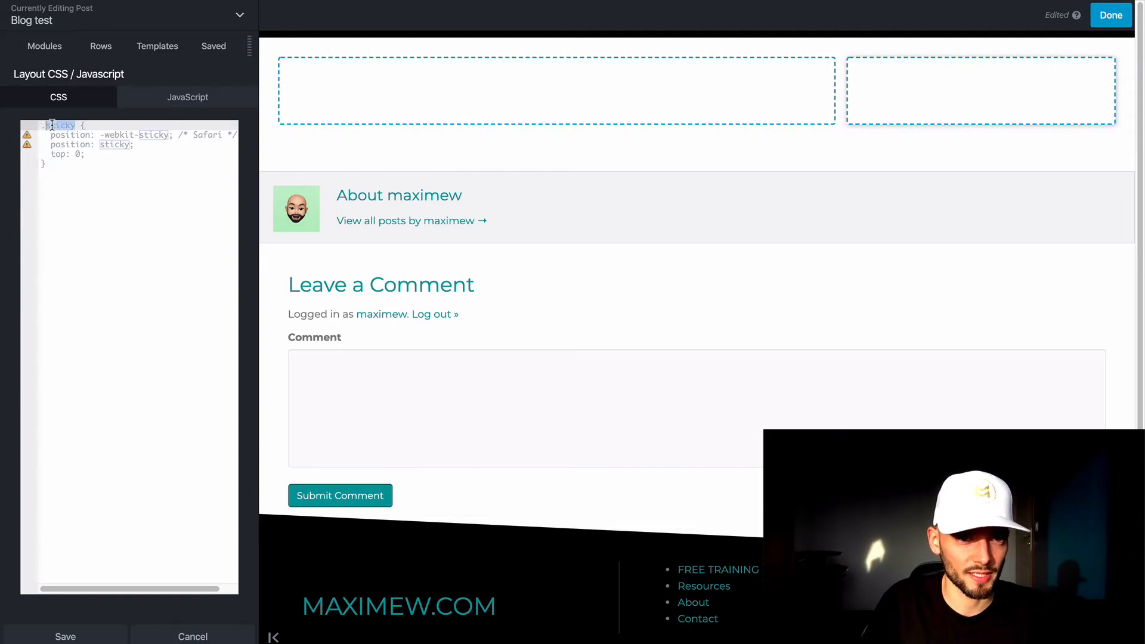
pyautogui.click(88, 124)
pyautogui.click(89, 124)
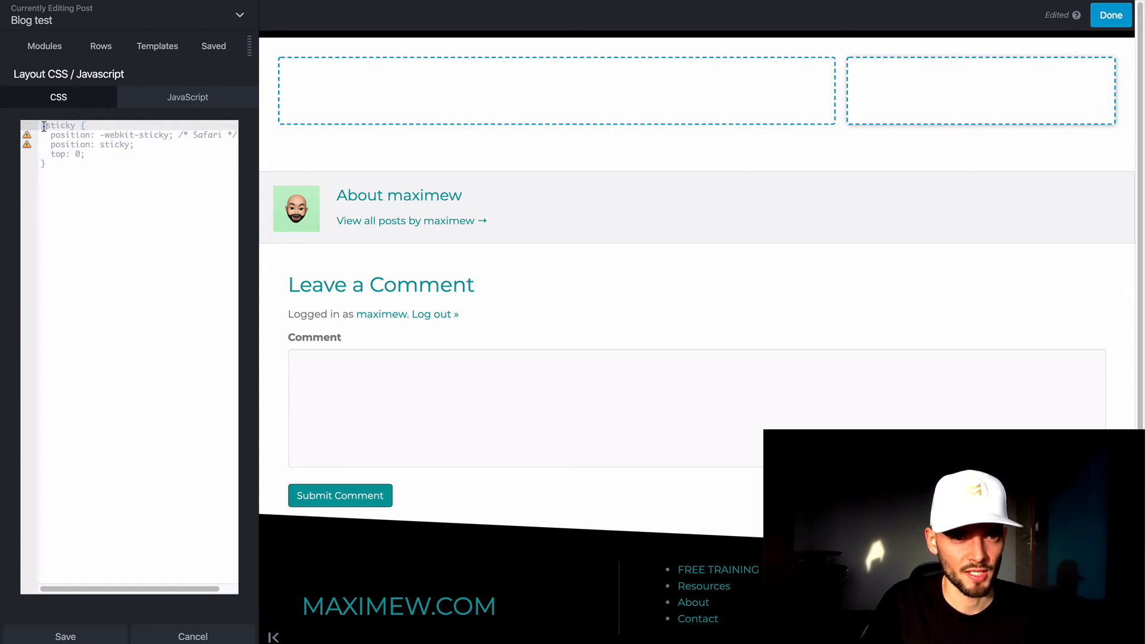
pyautogui.moveTo(43, 125); pyautogui.dragTo(71, 124)
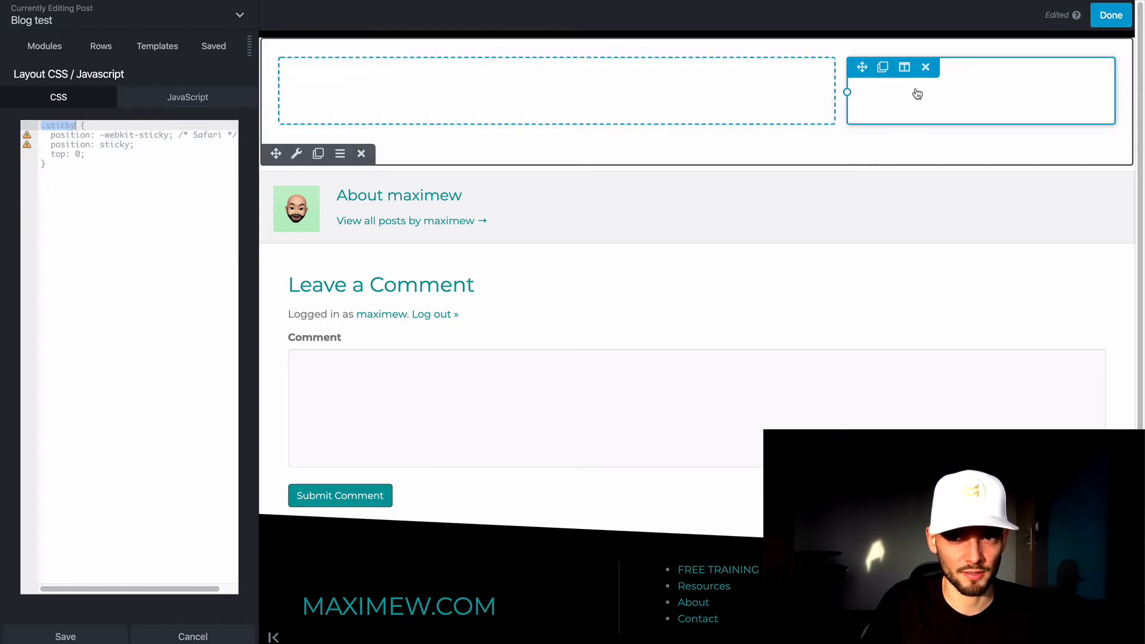
pyautogui.click(106, 155)
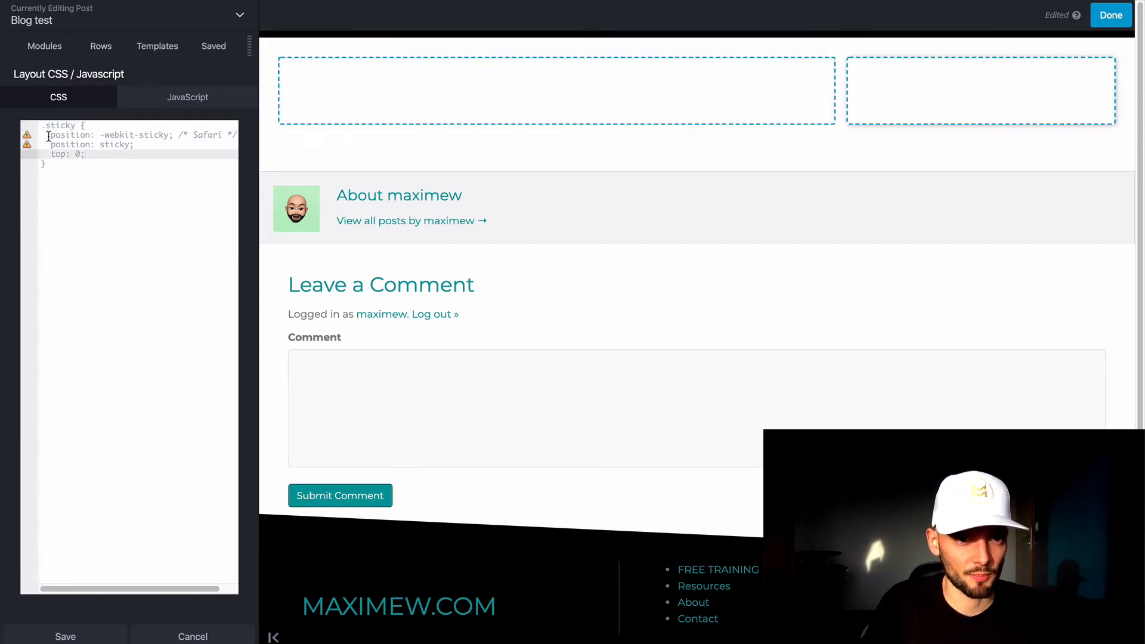
pyautogui.moveTo(51, 135); pyautogui.dragTo(91, 134)
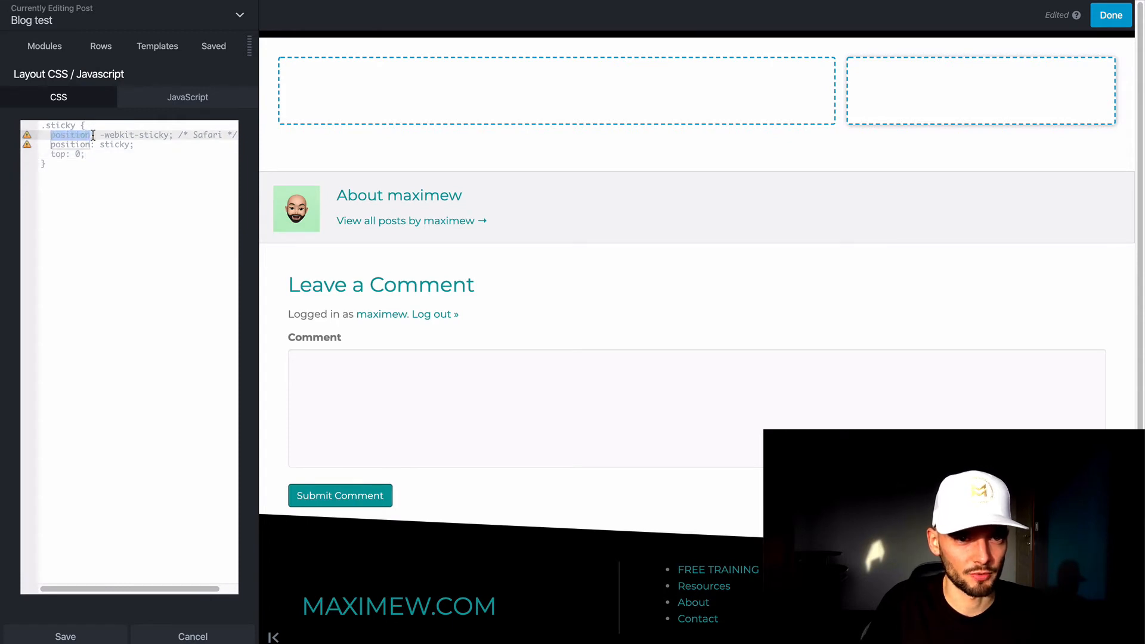
pyautogui.click(94, 135)
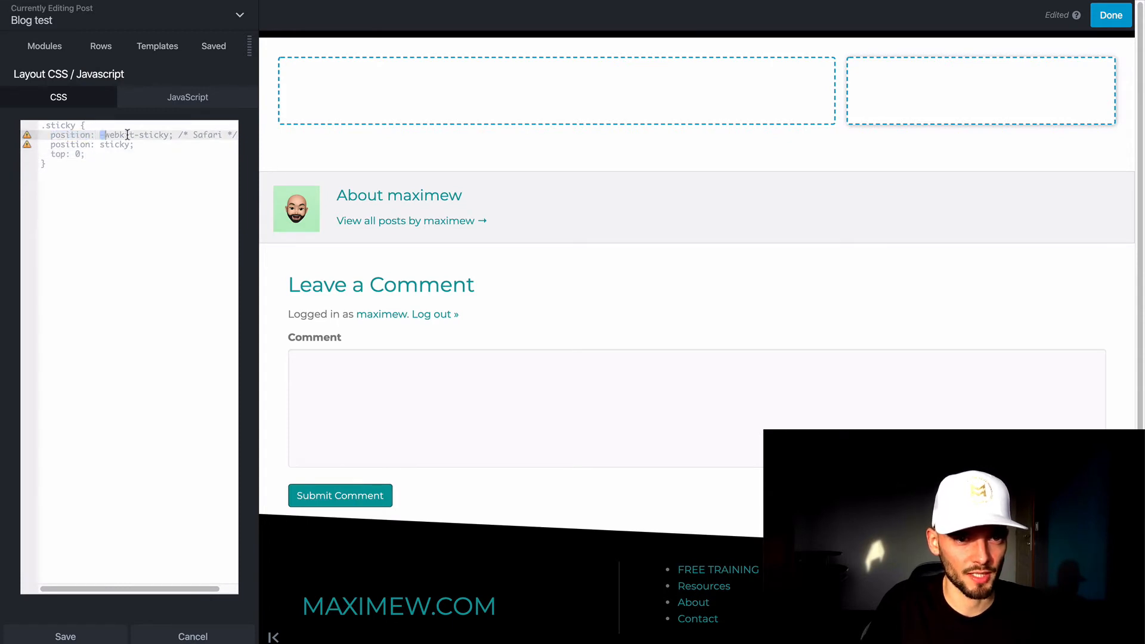
pyautogui.moveTo(127, 135); pyautogui.dragTo(173, 136)
pyautogui.click(174, 145)
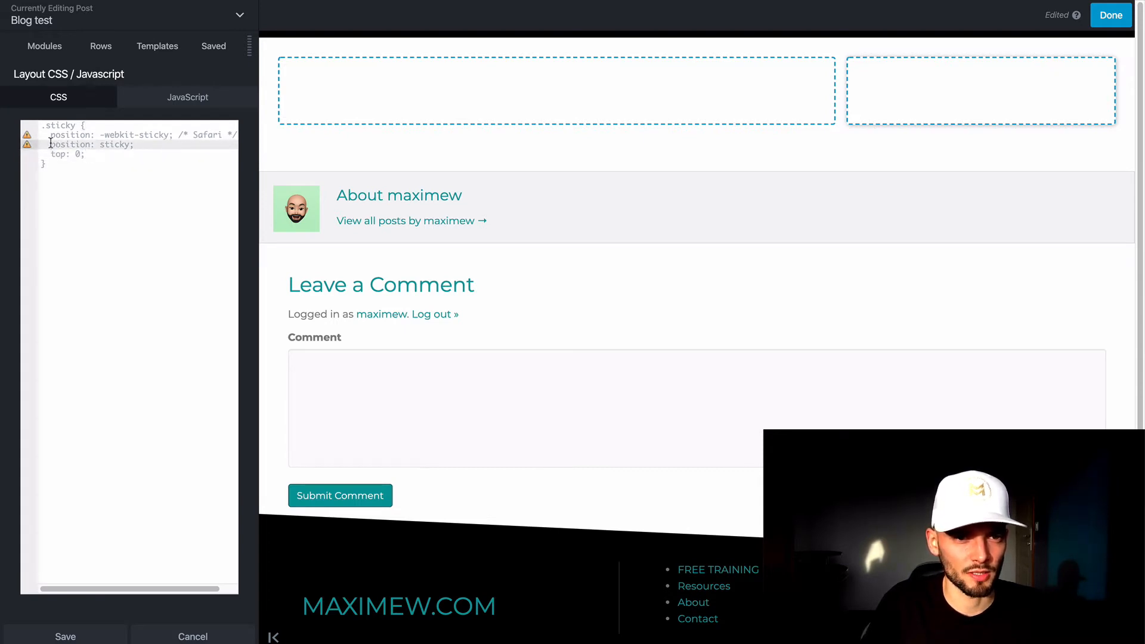
pyautogui.moveTo(50, 143); pyautogui.dragTo(96, 143)
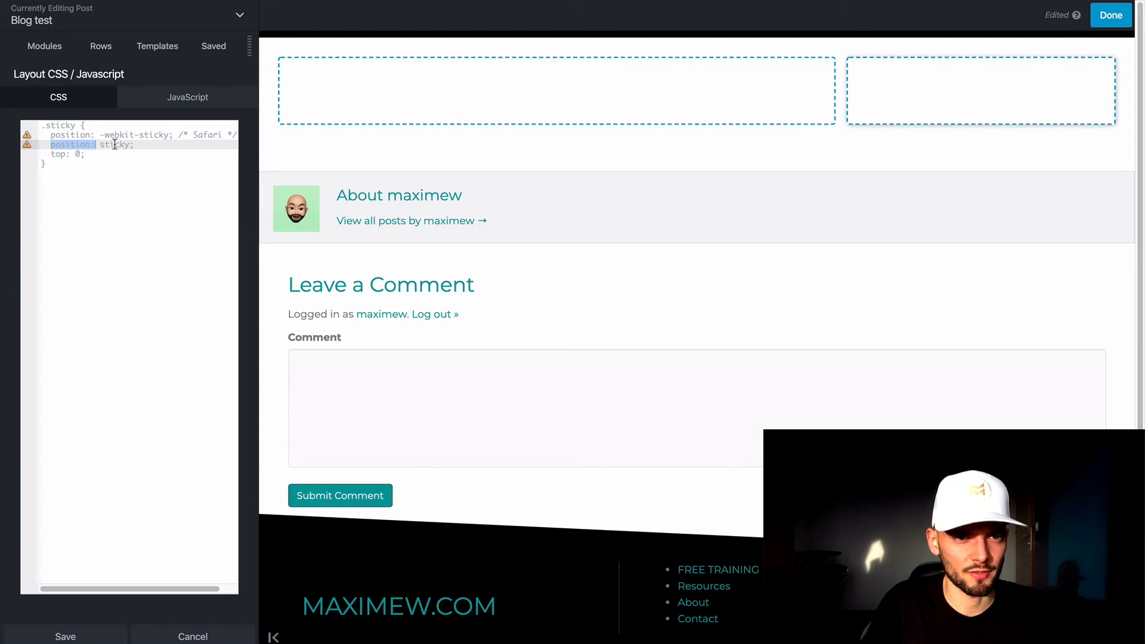
pyautogui.click(114, 144)
pyautogui.doubleClick(114, 145)
pyautogui.click(131, 145)
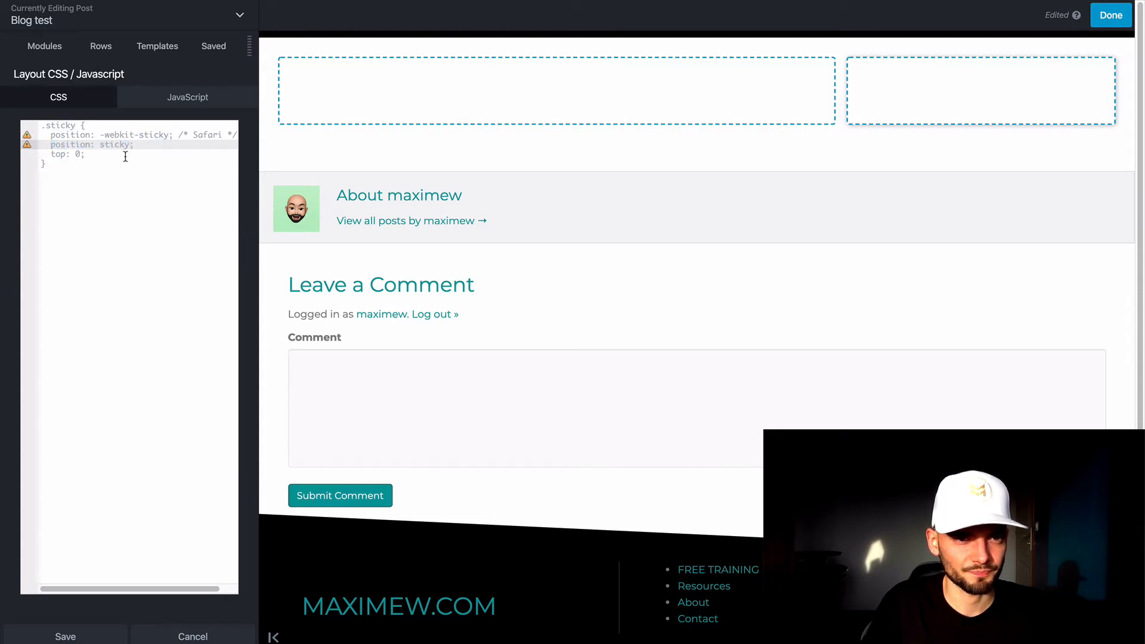
pyautogui.click(98, 159)
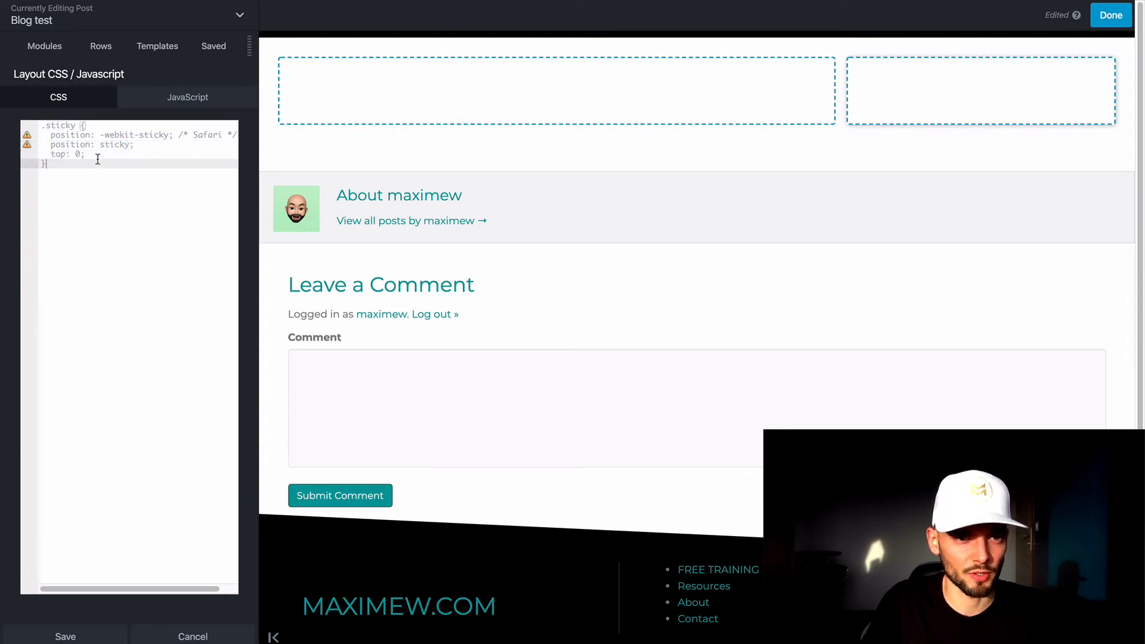
pyautogui.click(65, 637)
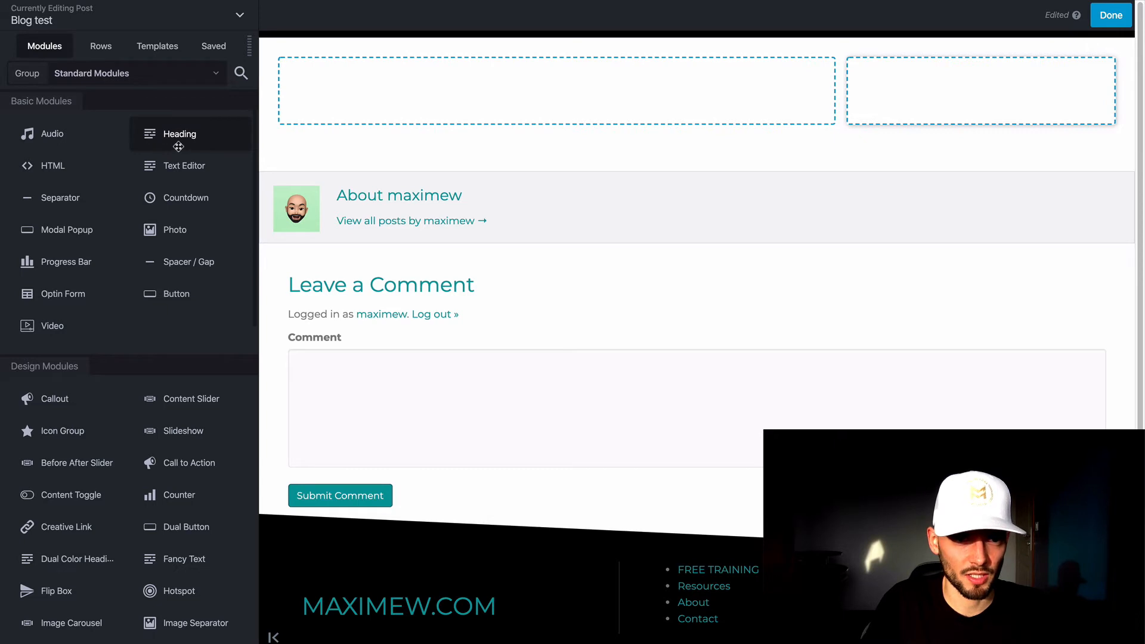
# Add one Heading module to the left column and another to the right column.
pyautogui.moveTo(177, 148); pyautogui.dragTo(354, 134)
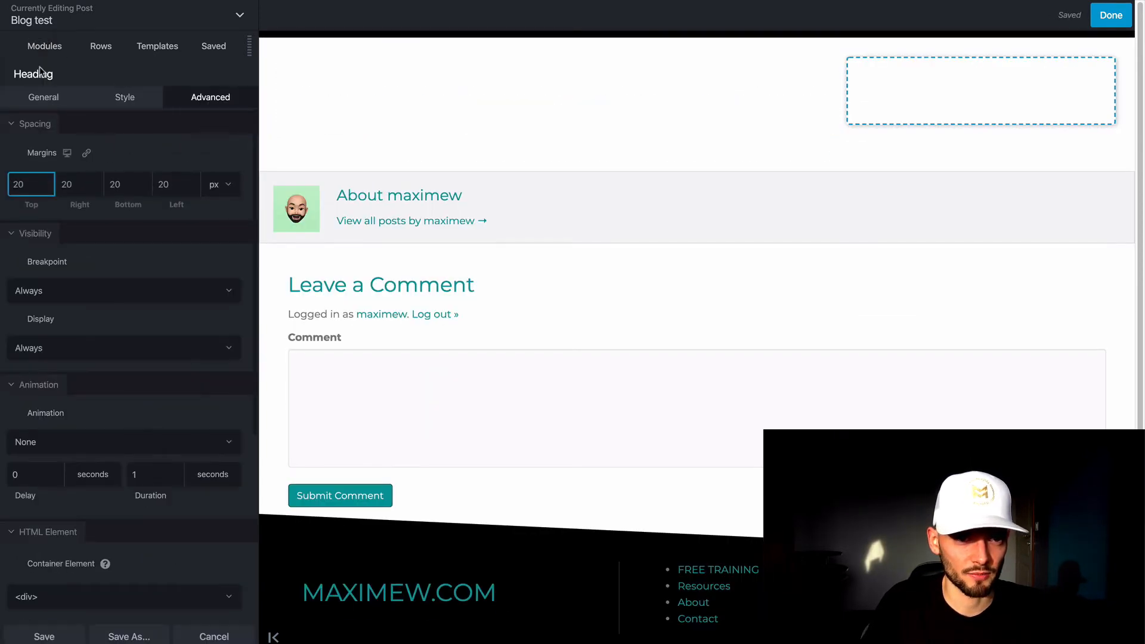
pyautogui.click(42, 48)
pyautogui.moveTo(177, 134); pyautogui.dragTo(966, 106)
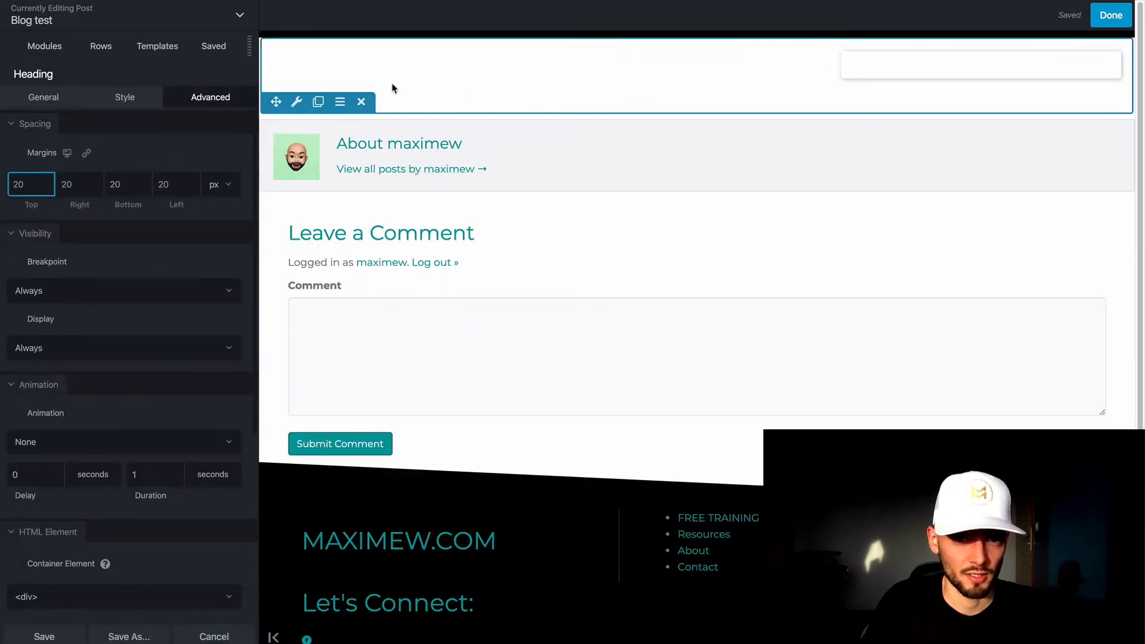
# Set the left column's heading text to "My Blog Post Title".
pyautogui.click(45, 97)
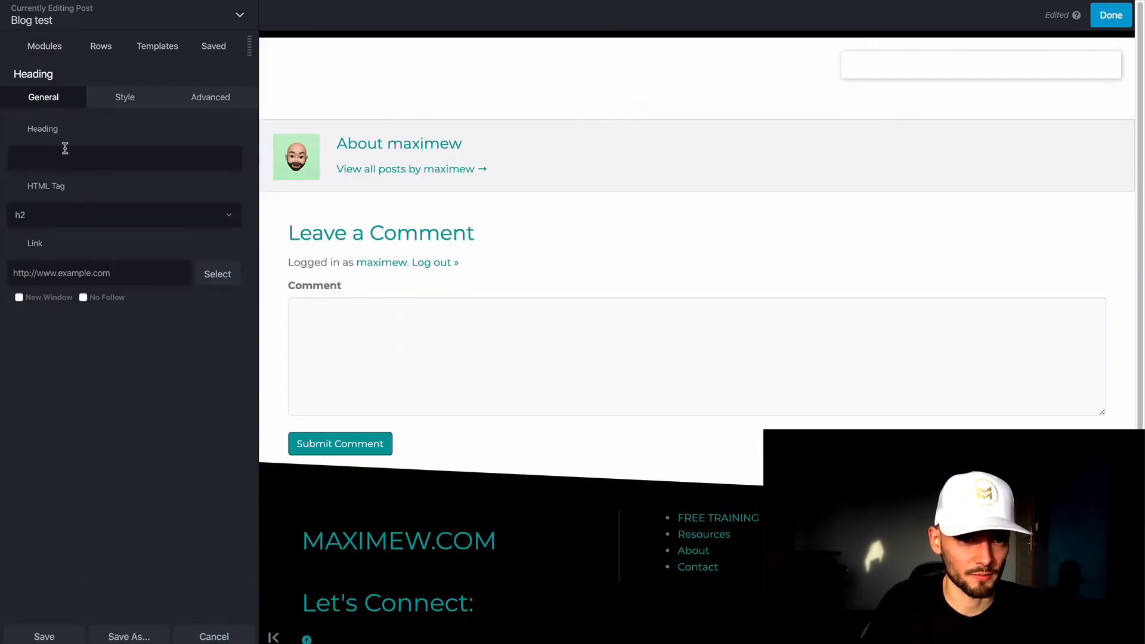
pyautogui.click(63, 148)
pyautogui.write('My Blog ')
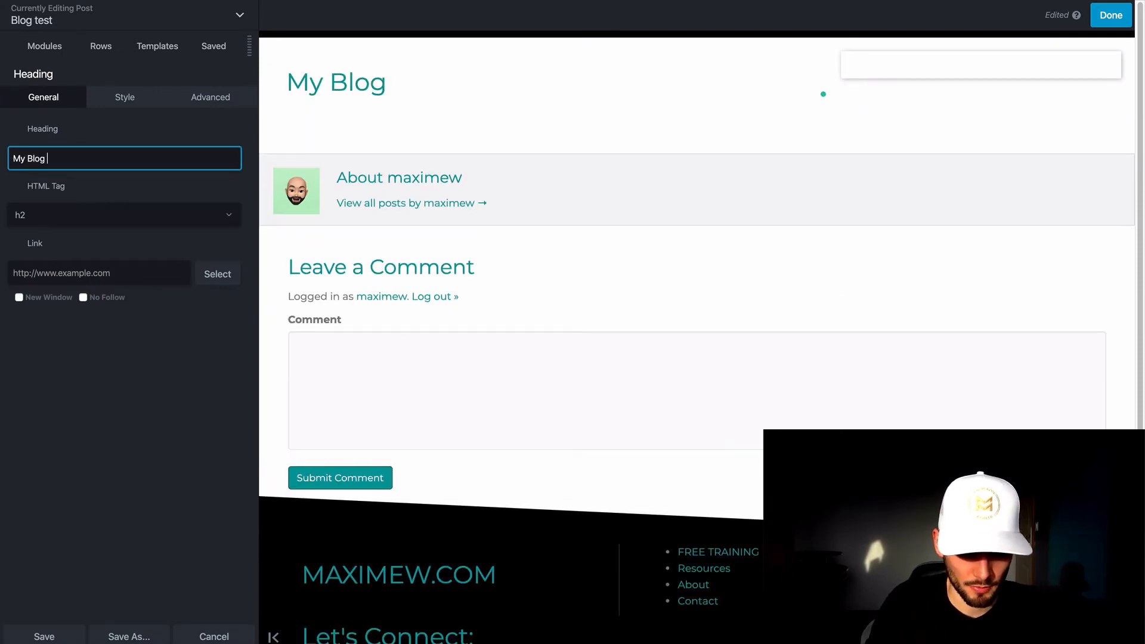
pyautogui.write('Post Title')
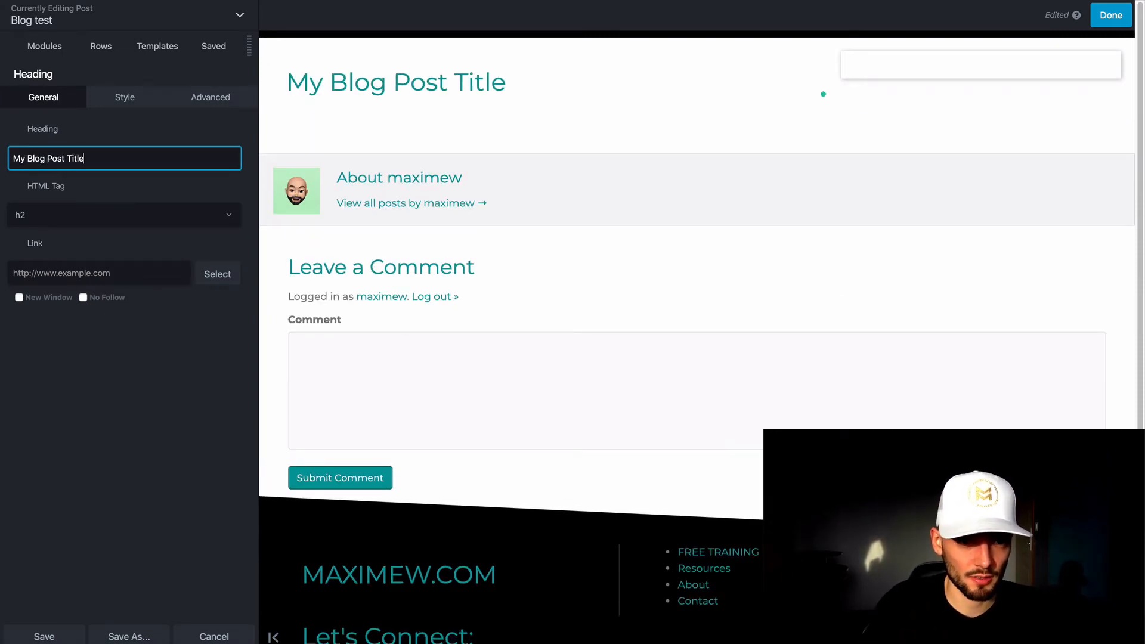
# Set the right column's heading text to "My Lead Magnet Title".
pyautogui.click(883, 66)
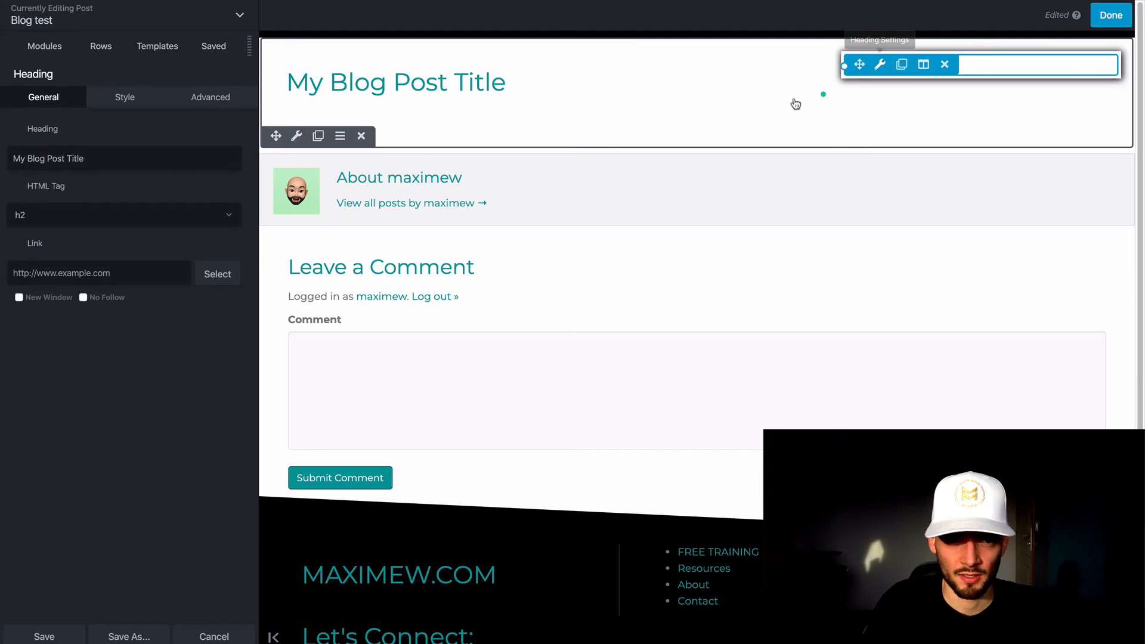
pyautogui.click(33, 158)
pyautogui.write('My L')
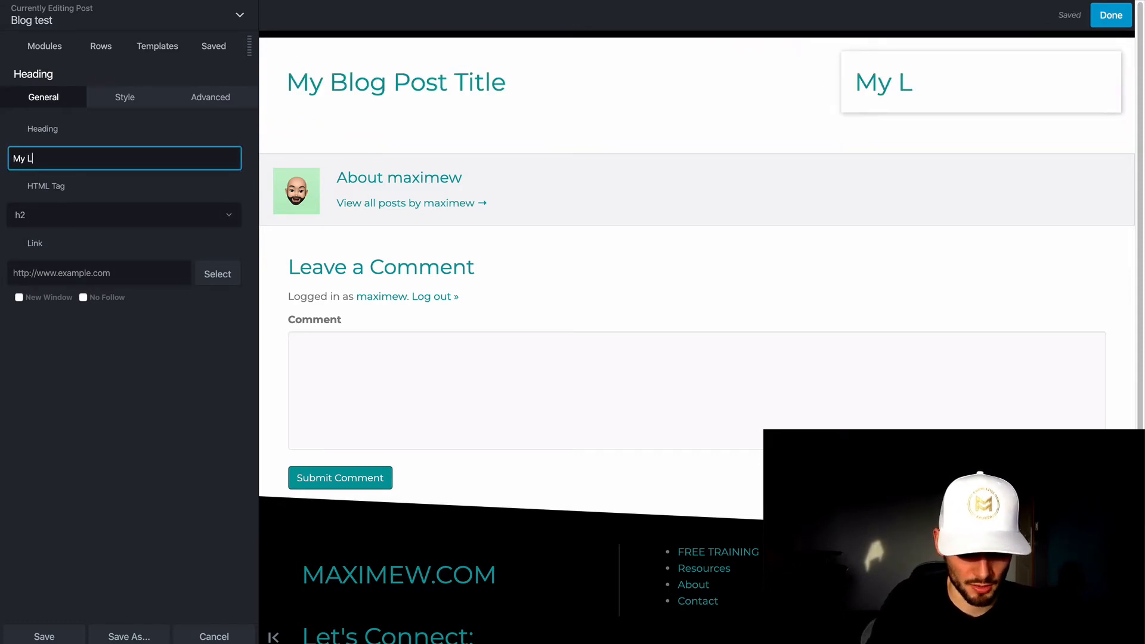
pyautogui.write('ead Magnet ')
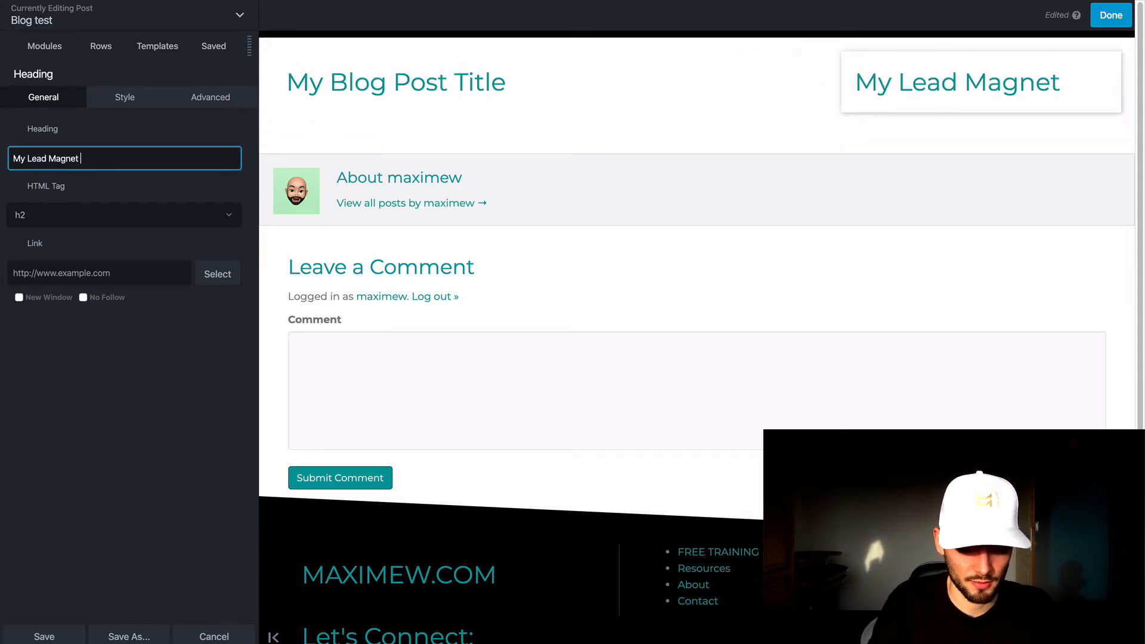
pyautogui.write('Title')
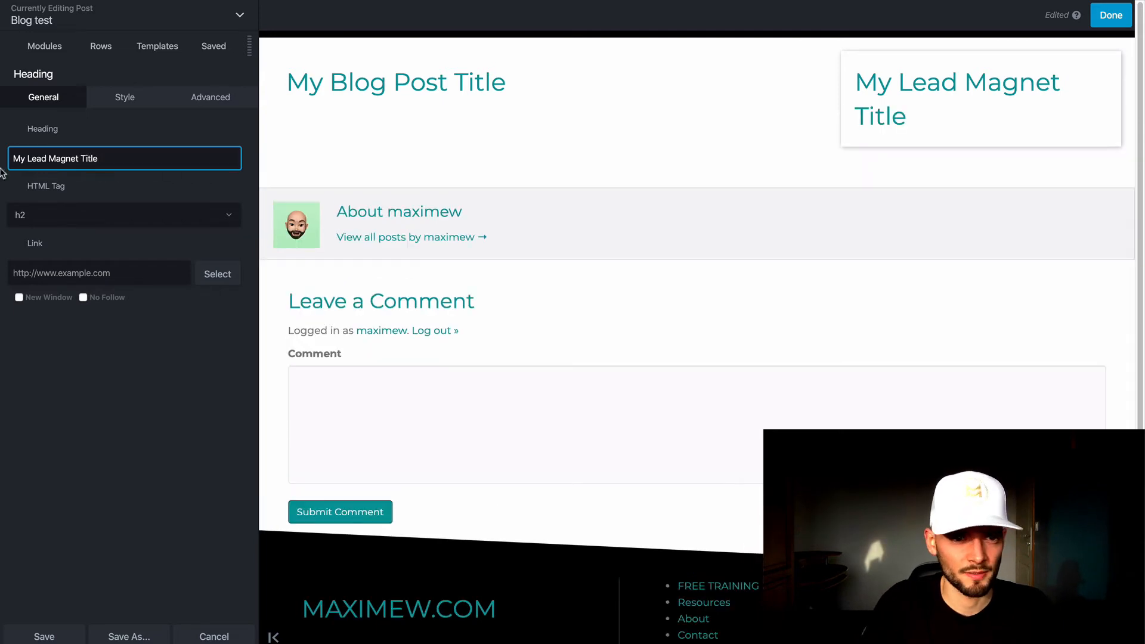
# Set the font size of the lead magnet heading to 33 px.
pyautogui.click(110, 102)
pyautogui.click(56, 218)
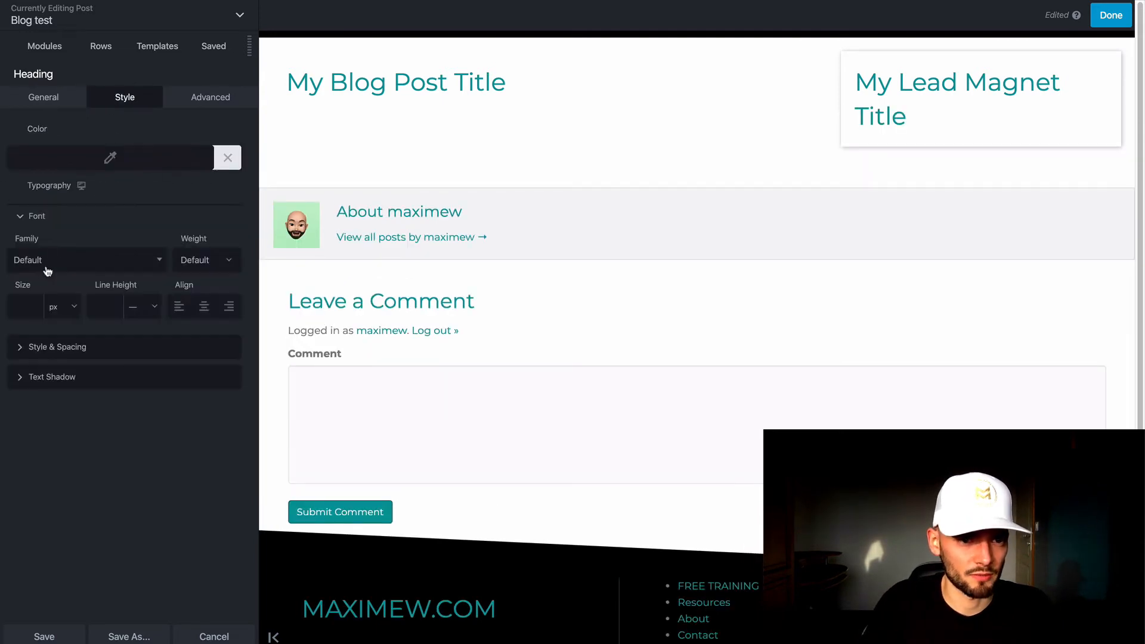
pyautogui.click(38, 315)
pyautogui.moveTo(21, 340); pyautogui.dragTo(93, 341)
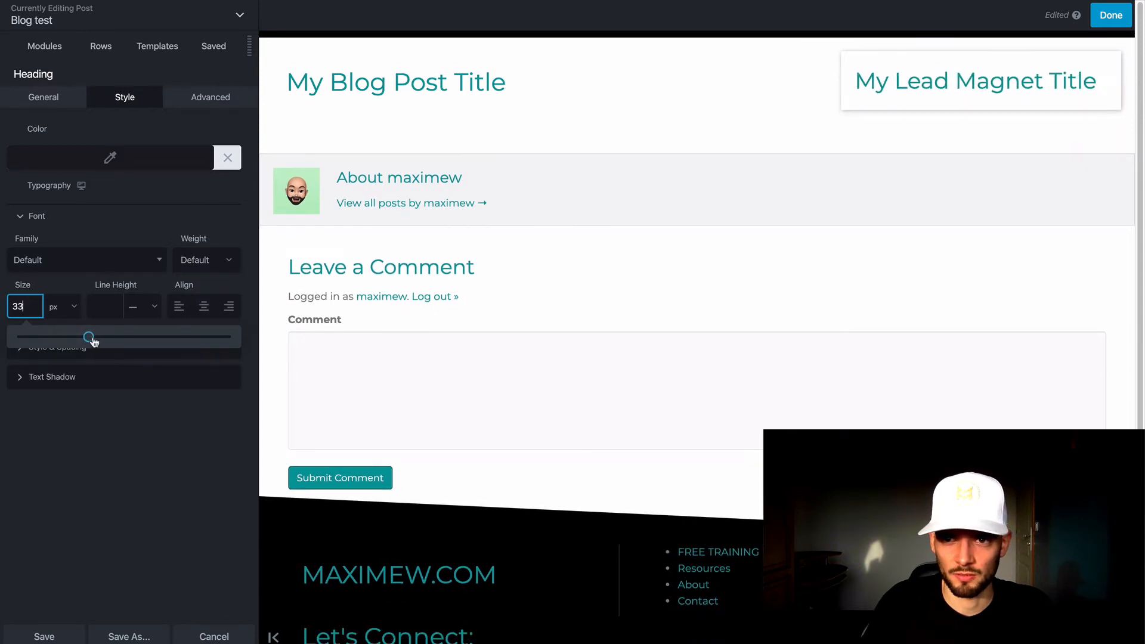
pyautogui.click(84, 402)
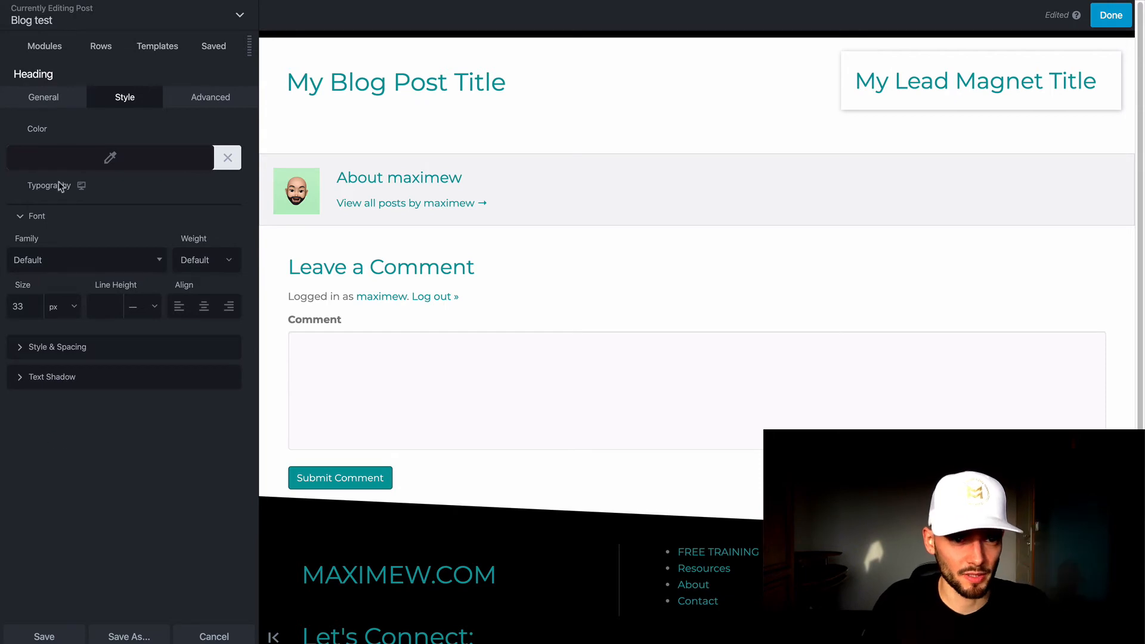
# Add a Video module below the blog post title and a Photo module below the lead magnet title.
pyautogui.click(39, 54)
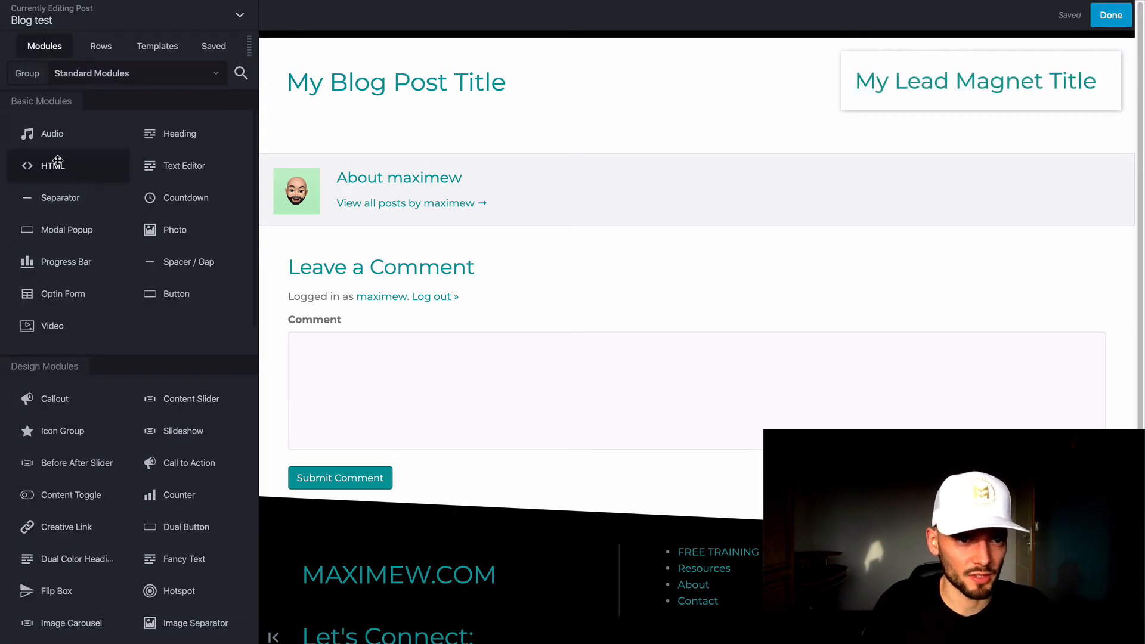
pyautogui.moveTo(52, 326); pyautogui.dragTo(411, 174)
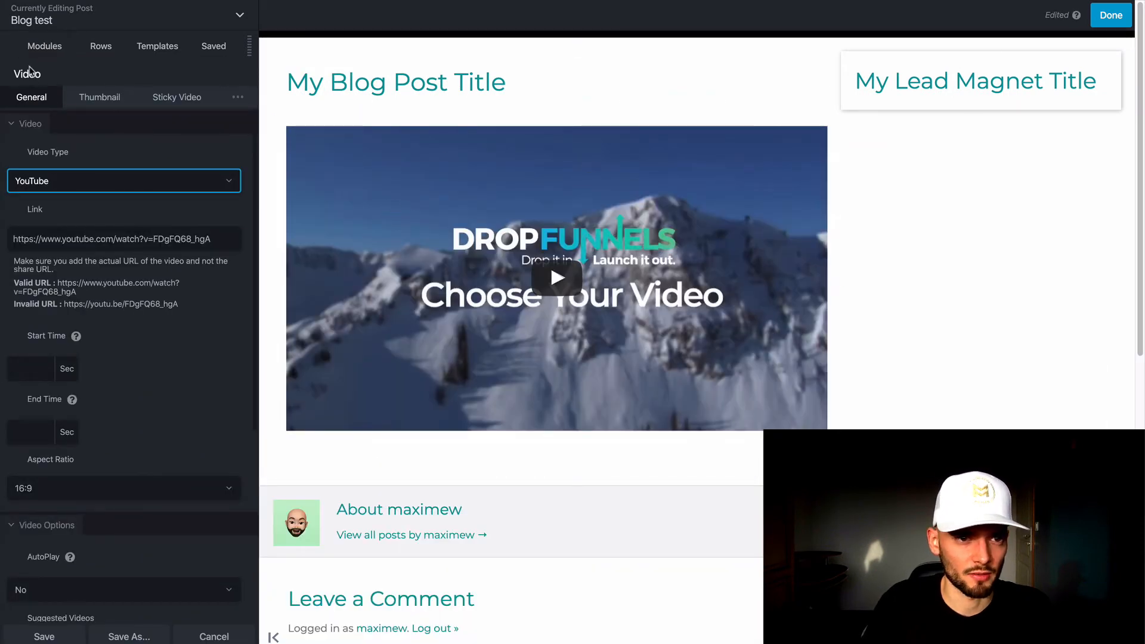
pyautogui.click(45, 49)
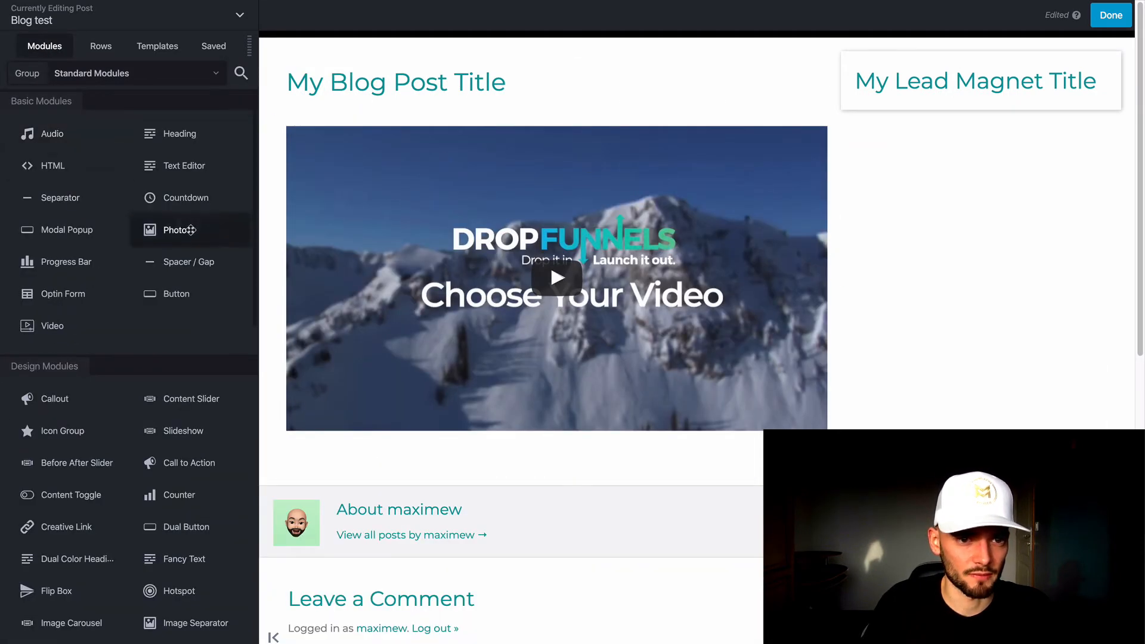
pyautogui.moveTo(173, 231); pyautogui.dragTo(907, 199)
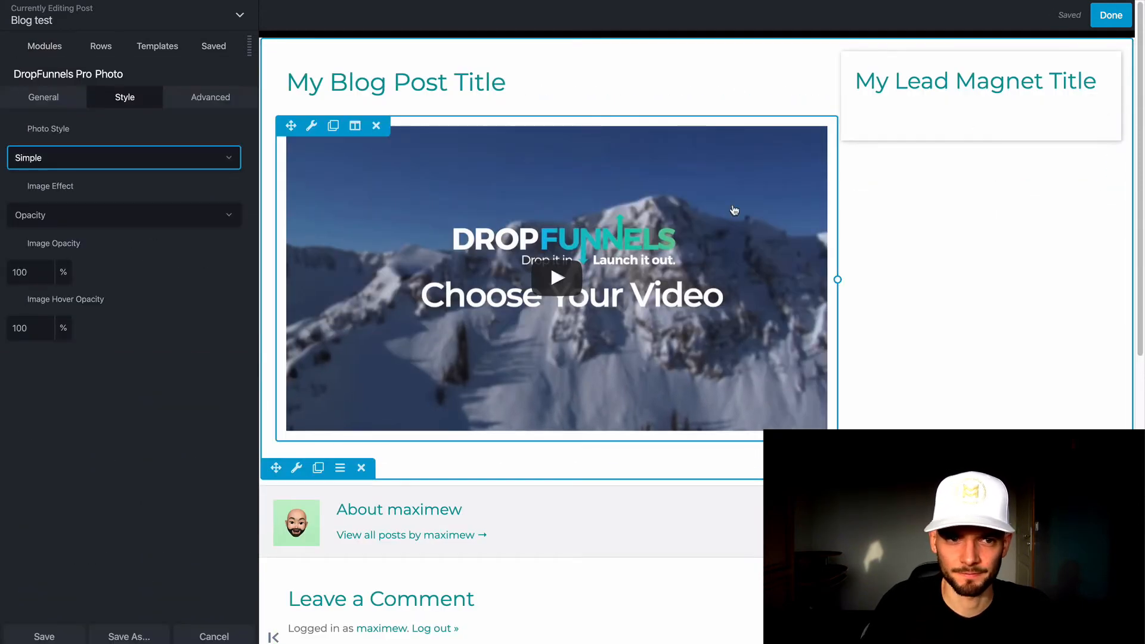
# Set the sidebar photo to the full-size "The Freedom Formula" image from the media library.
pyautogui.click(43, 97)
pyautogui.click(38, 217)
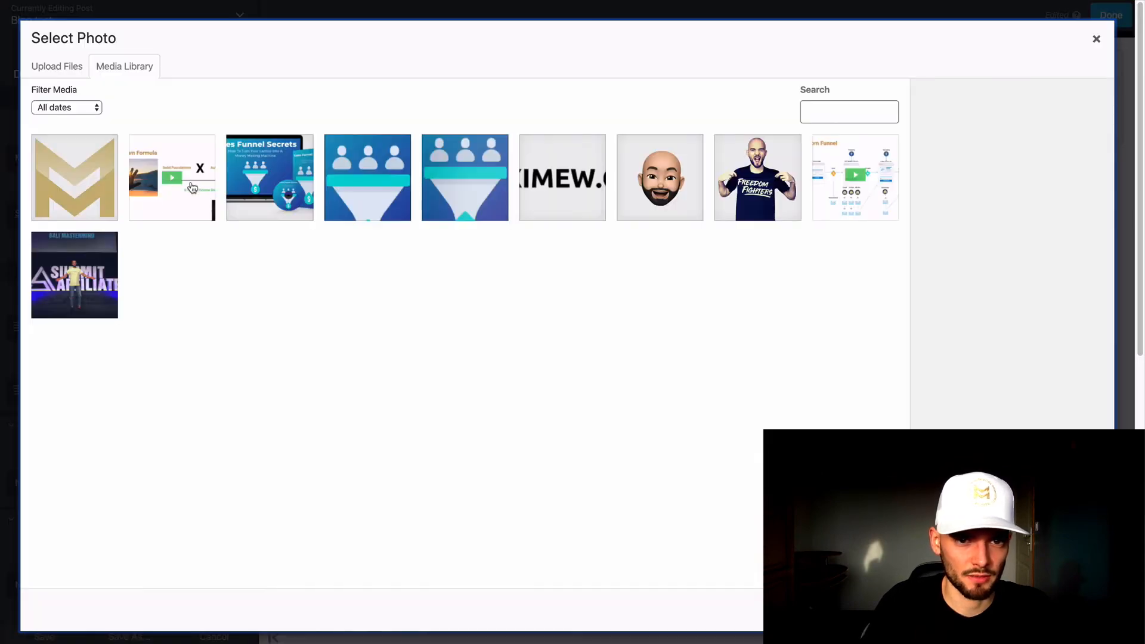
pyautogui.click(175, 182)
pyautogui.click(1070, 610)
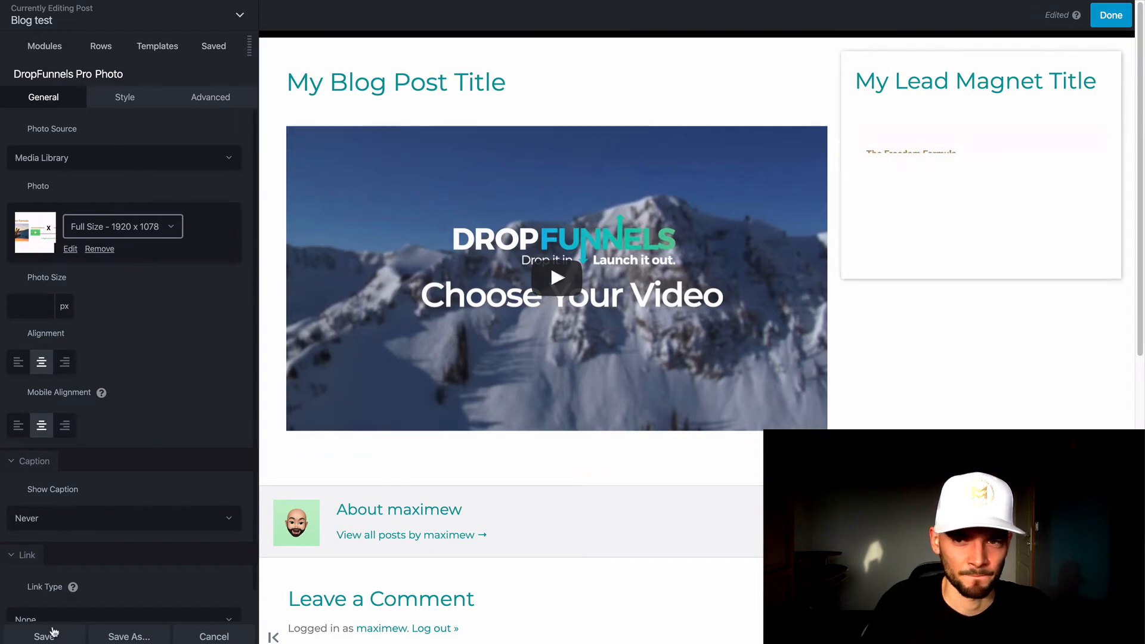
# Add a Button module below the sidebar photo and center-align it.
pyautogui.click(43, 57)
pyautogui.moveTo(173, 294); pyautogui.dragTo(918, 359)
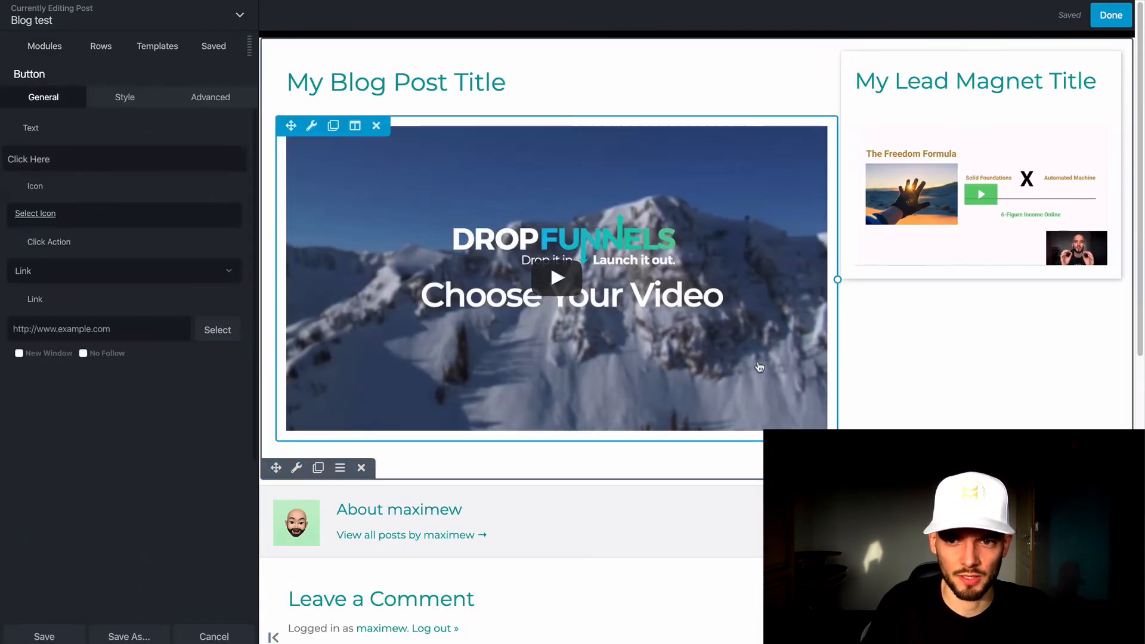
pyautogui.click(122, 98)
pyautogui.click(40, 218)
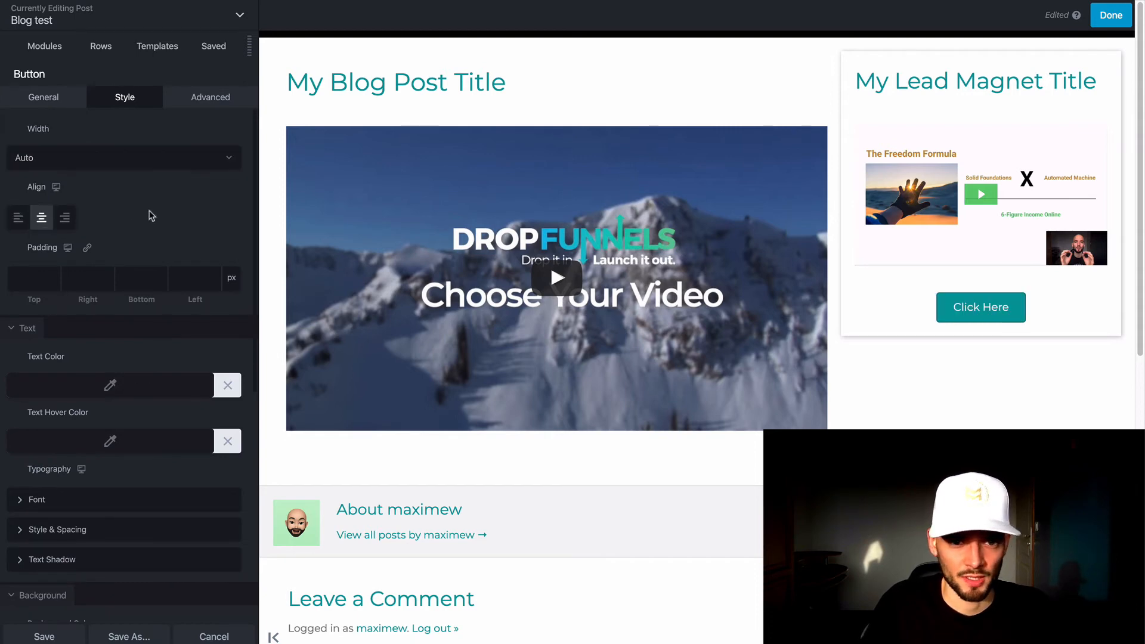
# Add a Text Editor module below the video with the paragraphs "bla&pkenrioazheoazhreaz", "reziaehzorhz" and "rneozurezfz", and save it.
pyautogui.click(46, 48)
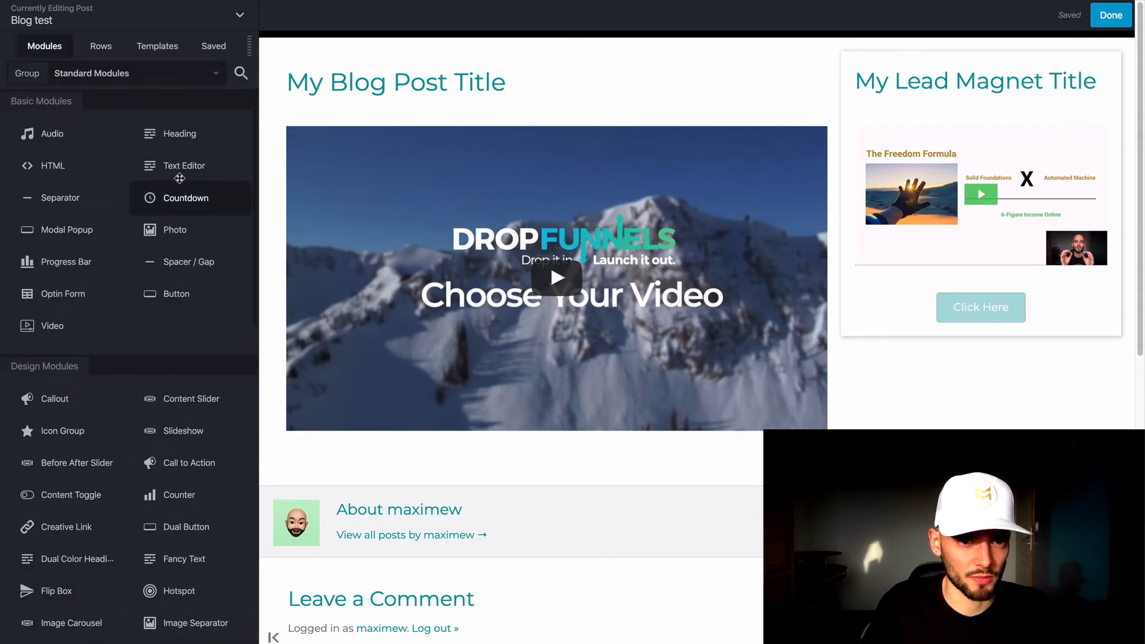
pyautogui.moveTo(177, 167); pyautogui.dragTo(424, 462)
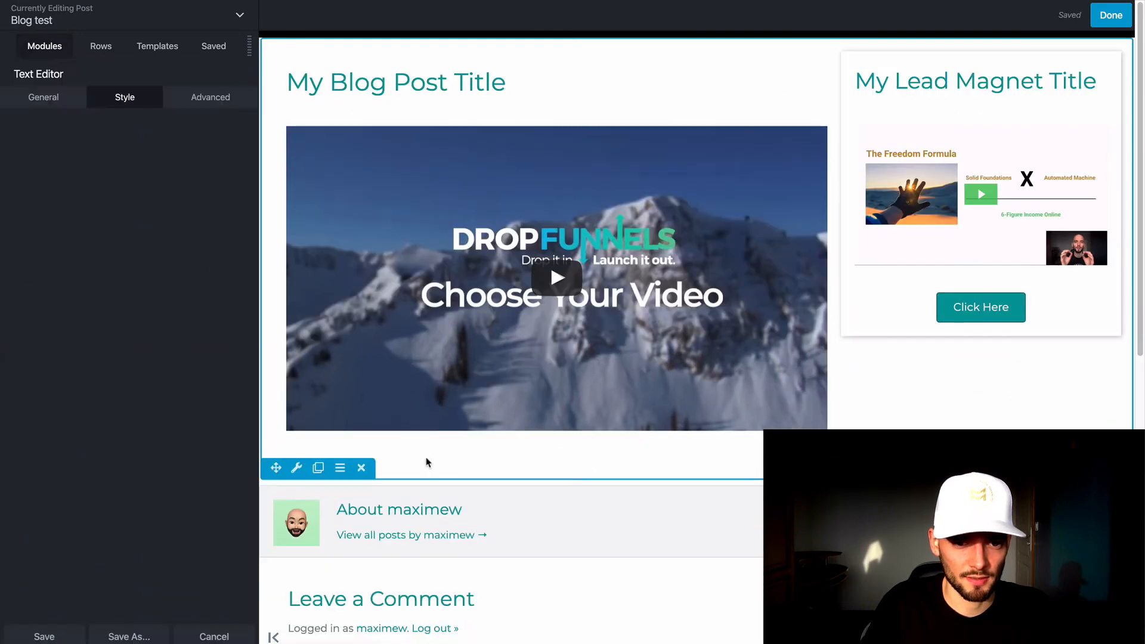
pyautogui.click(54, 99)
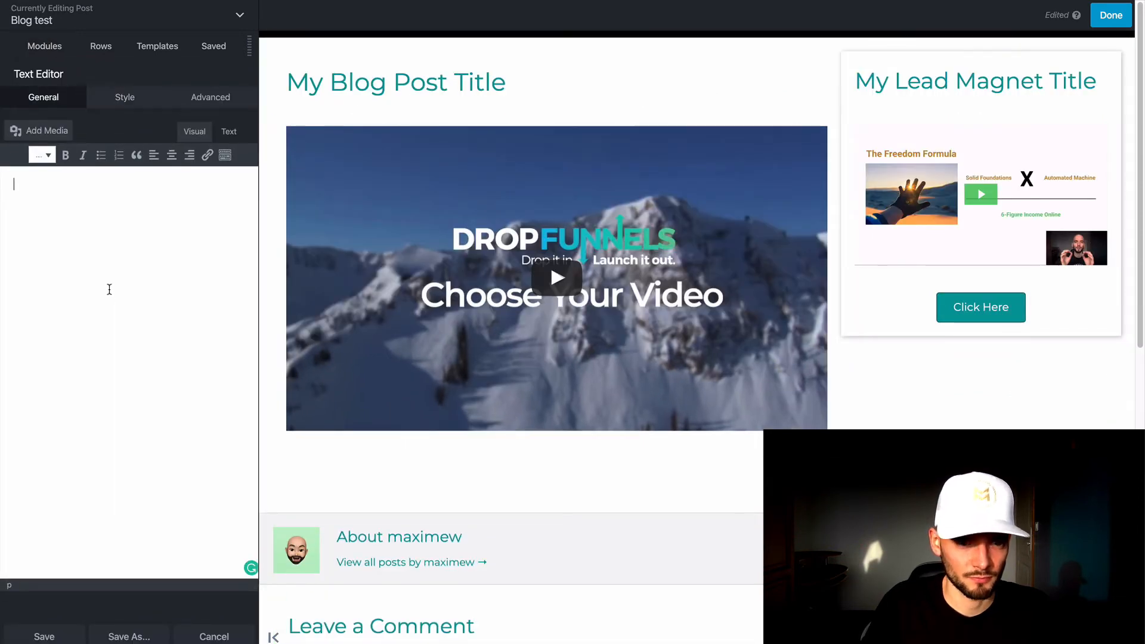
pyautogui.write('bla&pkenrioazheoazhreaz')
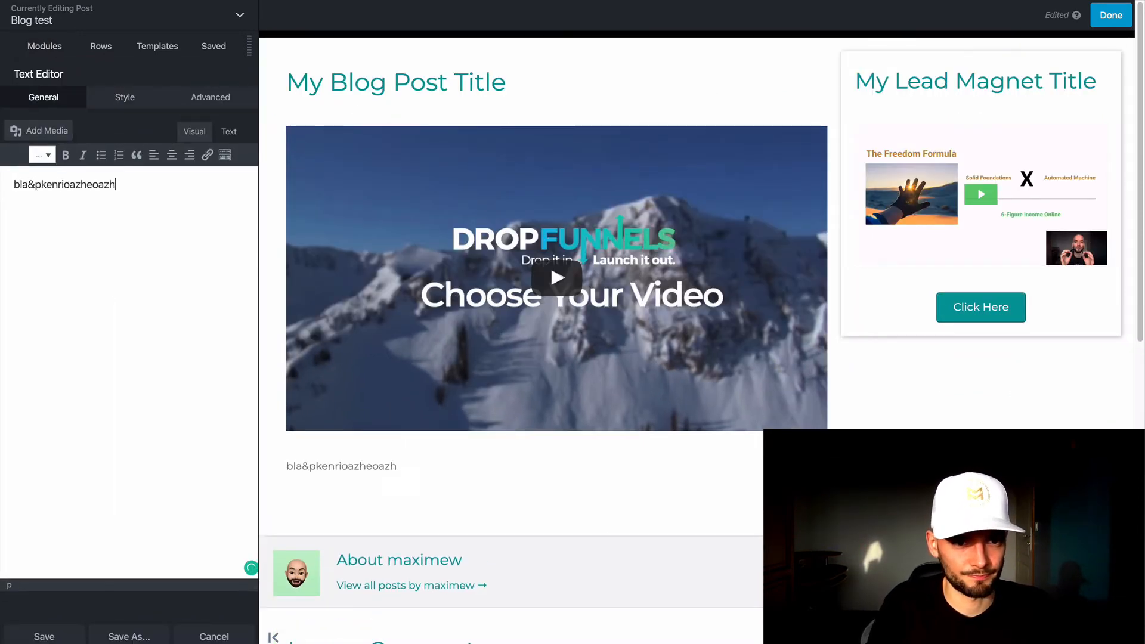
pyautogui.press('Return')
pyautogui.write('reziaehzorhz')
pyautogui.press('Return')
pyautogui.write('rneozurezfz')
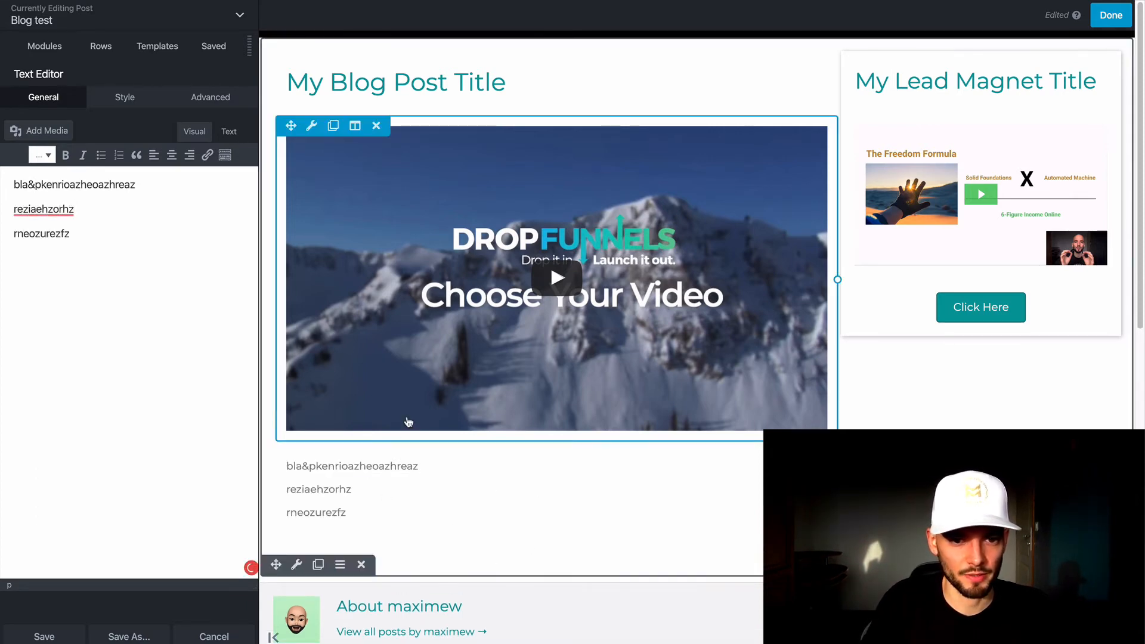
pyautogui.click(39, 633)
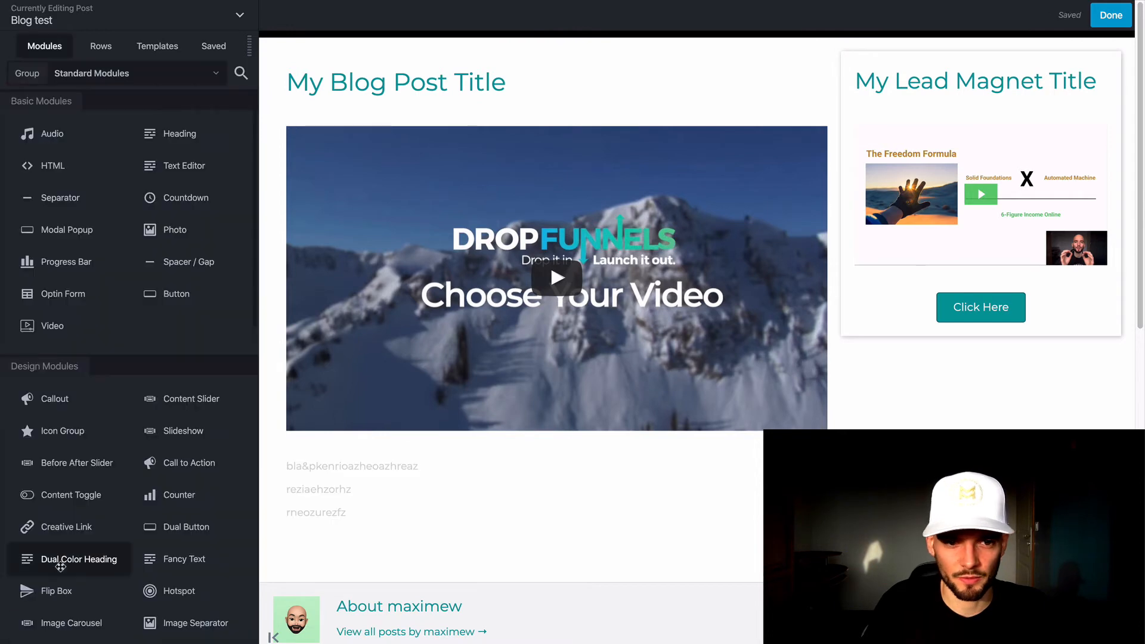
# Insert a 2 Columns row between the blog post title and the video.
pyautogui.scroll(-4, 695, 349)
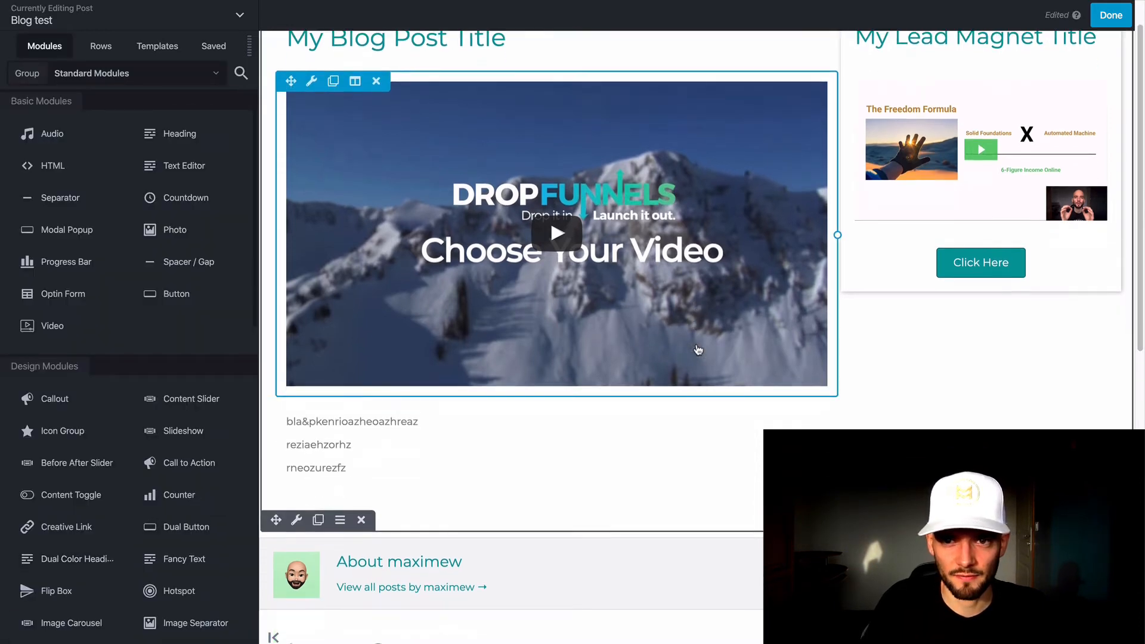
pyautogui.scroll(4, 696, 349)
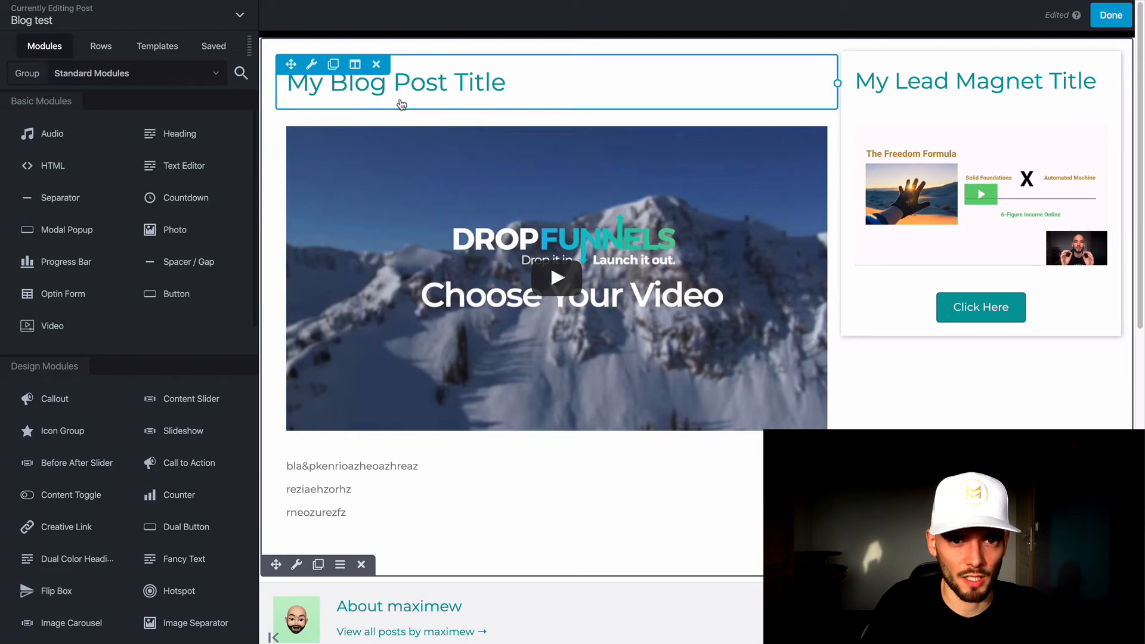
pyautogui.click(115, 47)
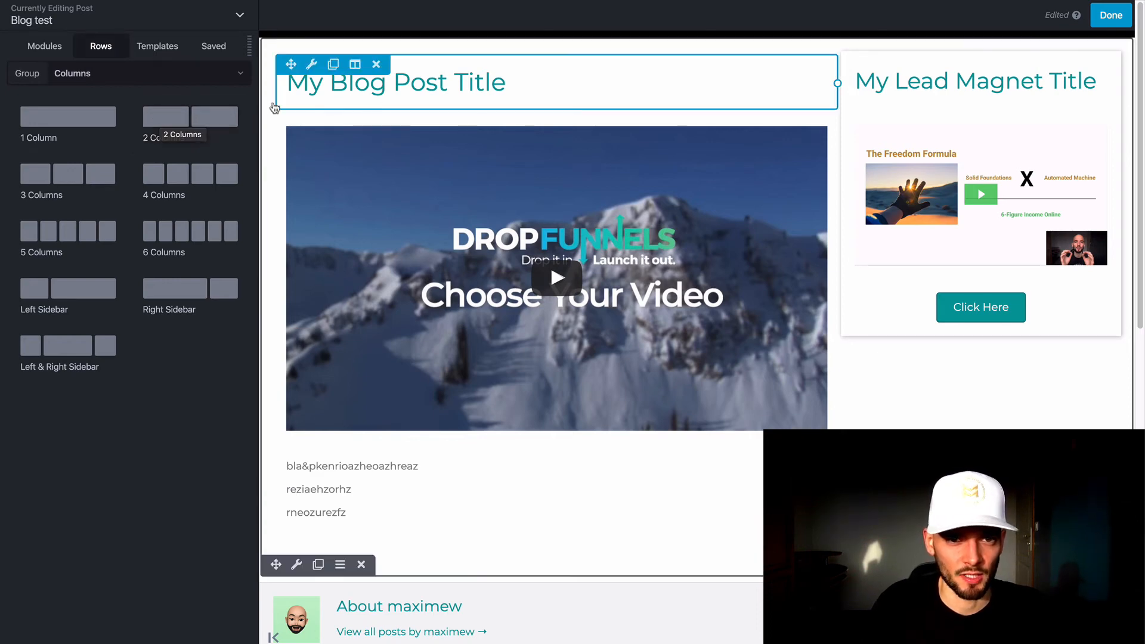
pyautogui.moveTo(160, 118); pyautogui.dragTo(445, 173)
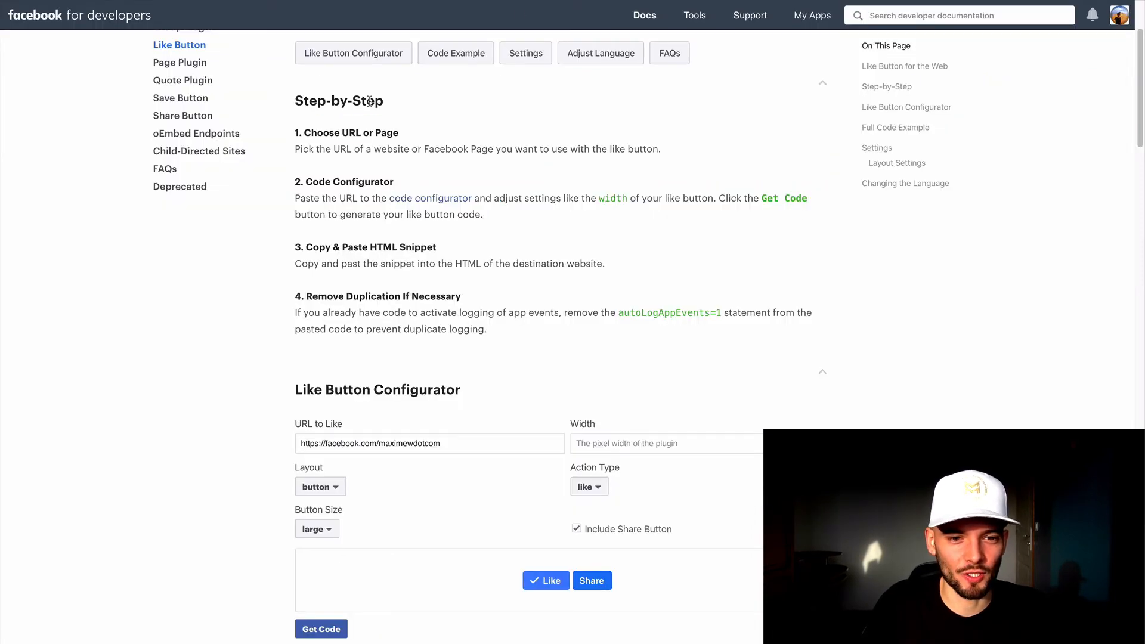
# On the Facebook for Developers Like Button page, examine the step-by-step instructions and the configurator's URL to Like.
pyautogui.scroll(-1, 286, 166)
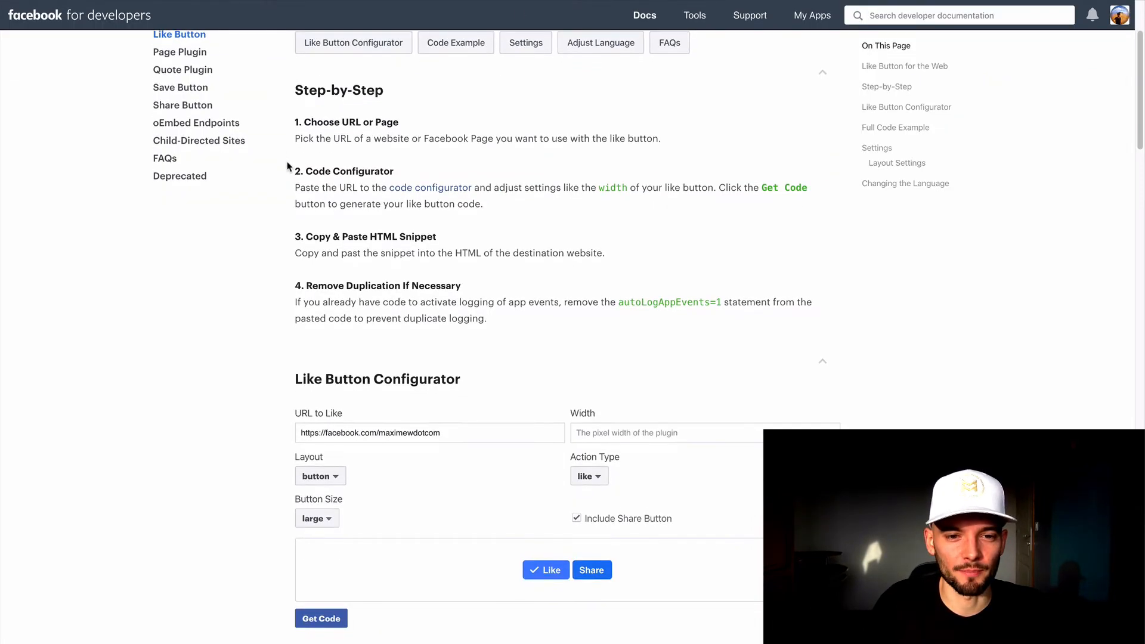
pyautogui.scroll(1, 287, 166)
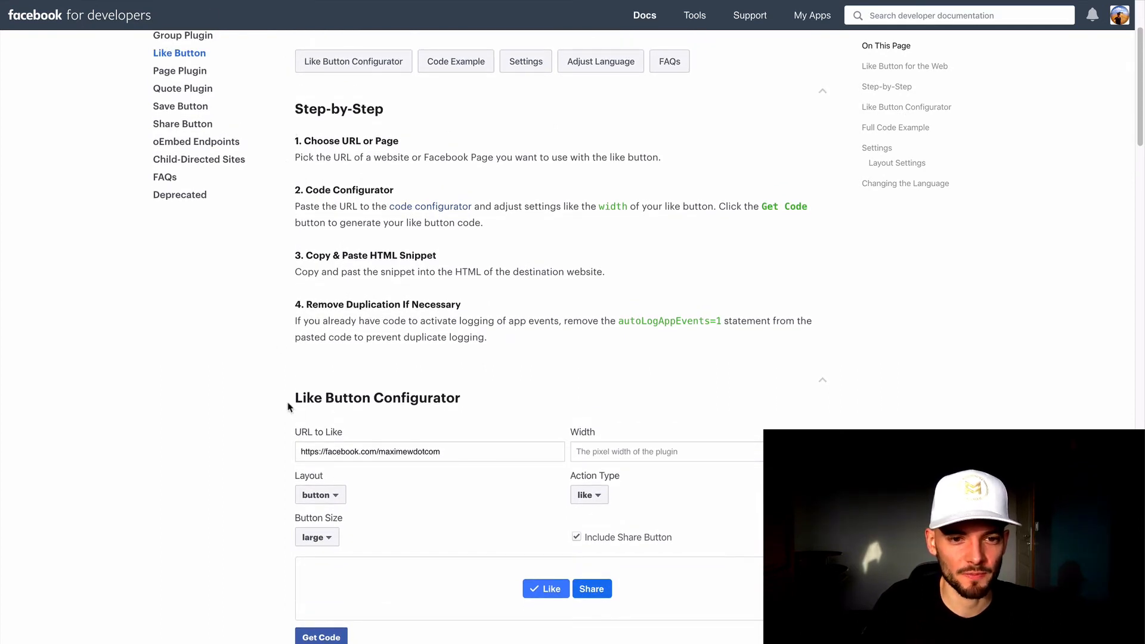
pyautogui.scroll(-1, 298, 342)
pyautogui.moveTo(452, 446); pyautogui.dragTo(291, 450)
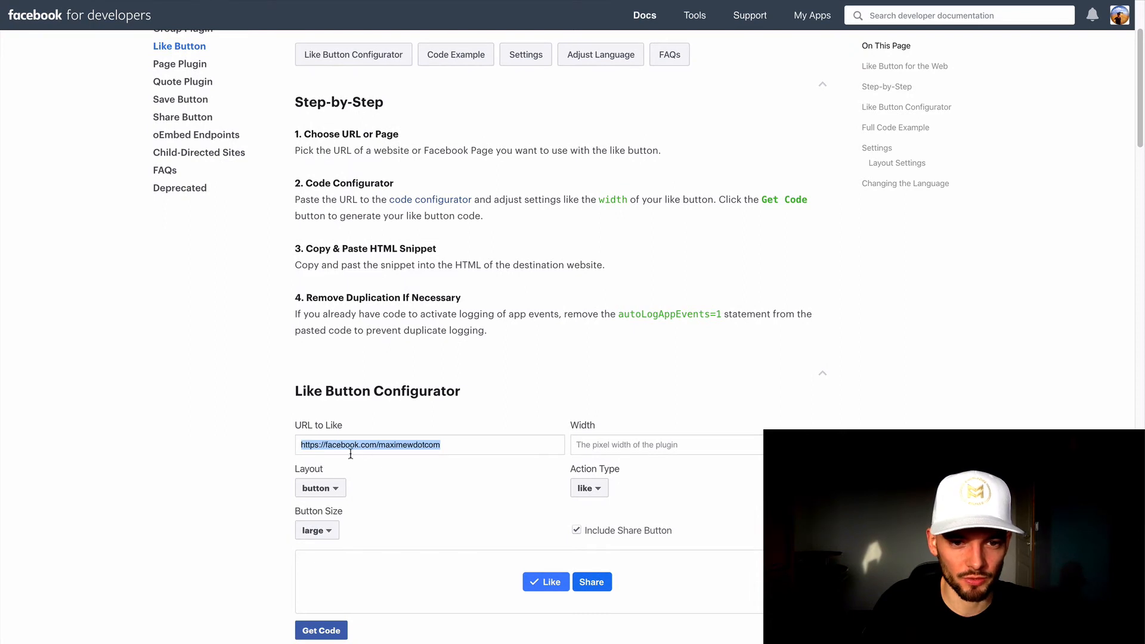
pyautogui.click(447, 444)
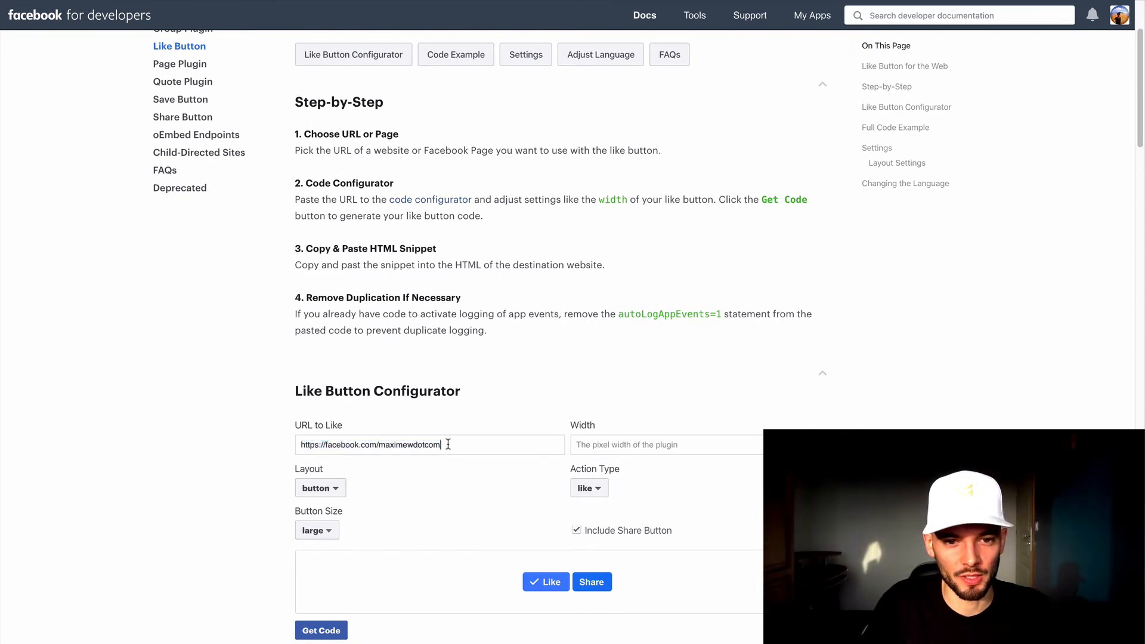
pyautogui.moveTo(448, 445); pyautogui.dragTo(298, 444)
pyautogui.click(224, 450)
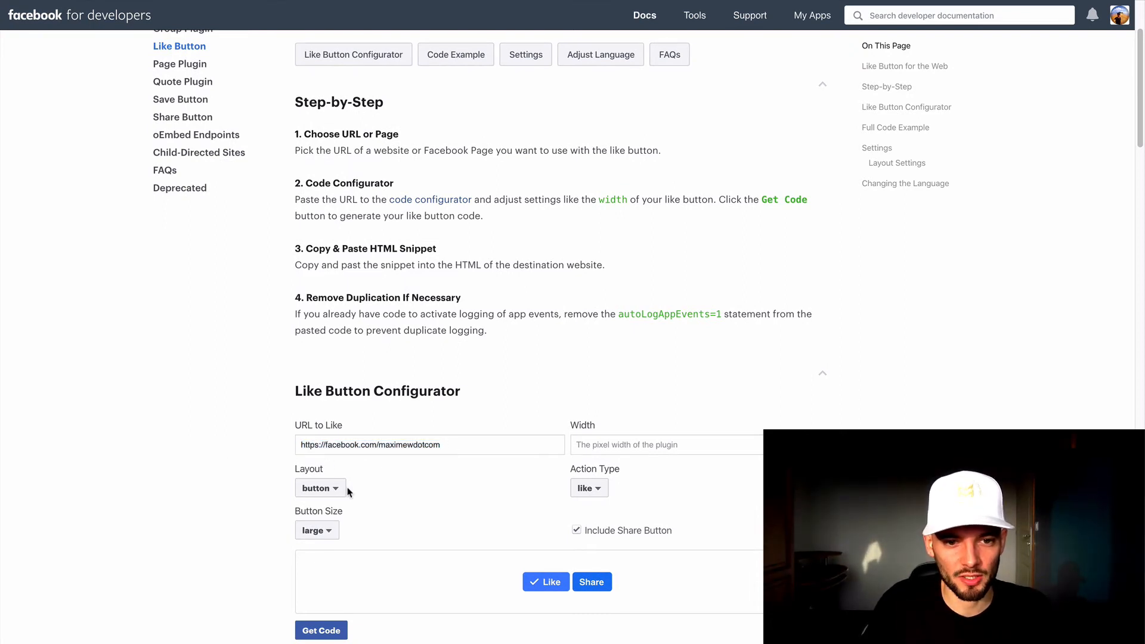
# Preview the Like button in the standard, box_count and button_count layouts, and set the layout back to button.
pyautogui.scroll(-2, 256, 374)
pyautogui.click(328, 422)
pyautogui.click(336, 442)
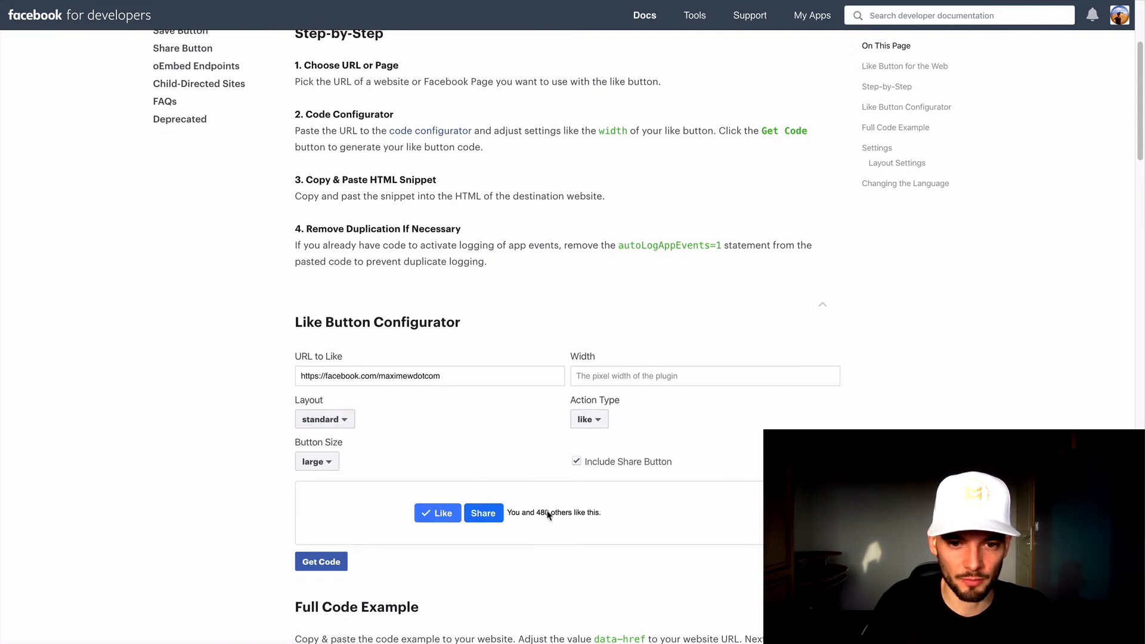
pyautogui.click(320, 425)
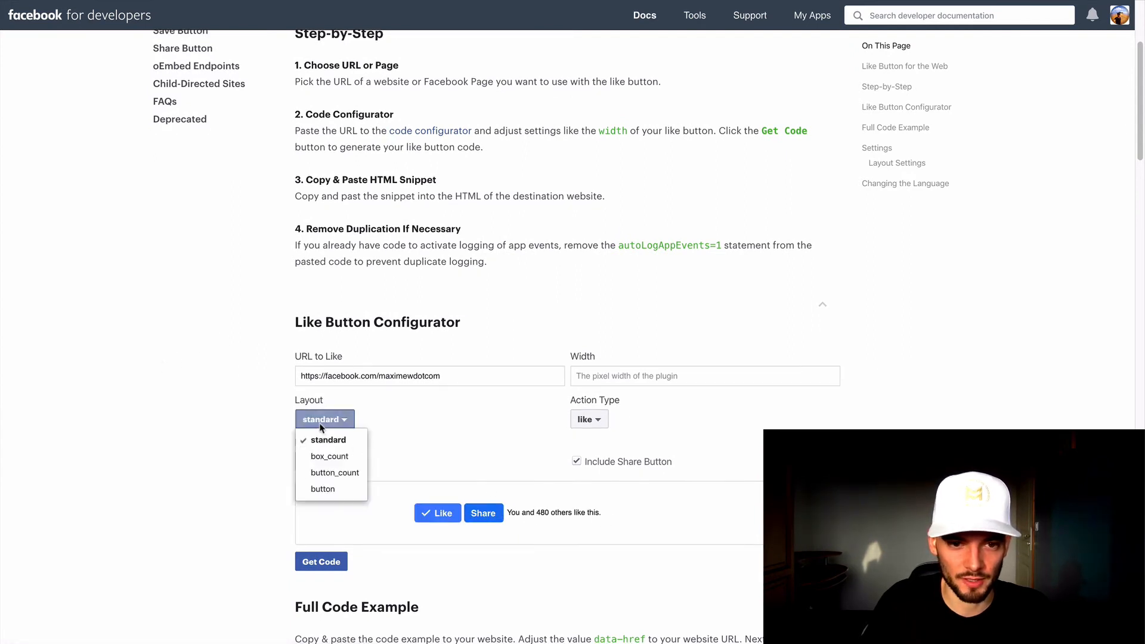
pyautogui.click(329, 452)
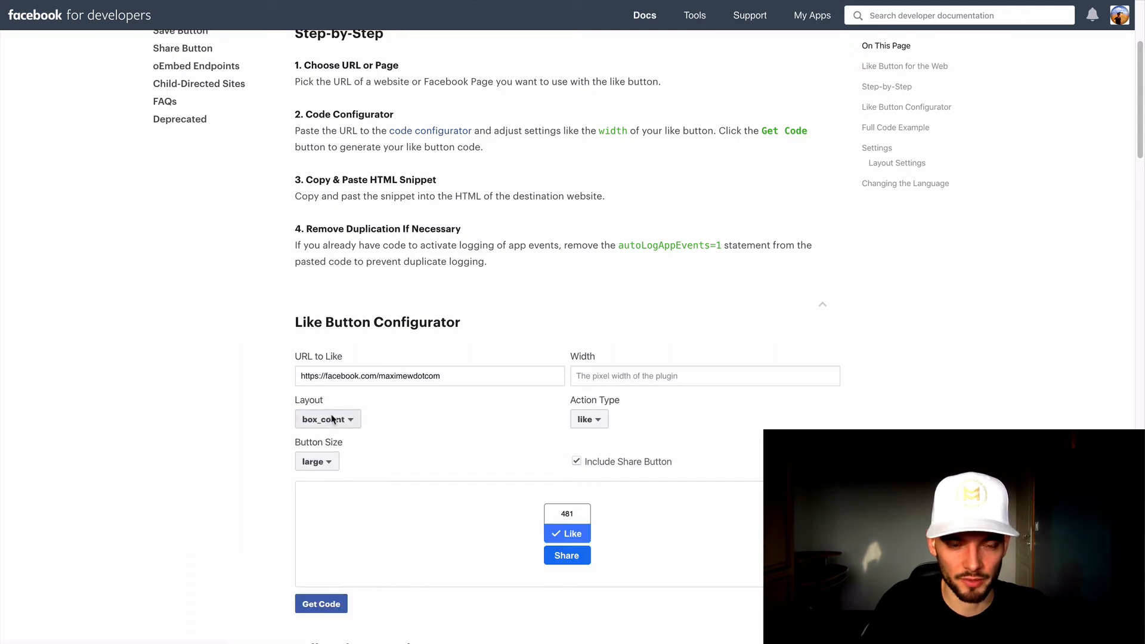
pyautogui.click(332, 419)
pyautogui.click(329, 468)
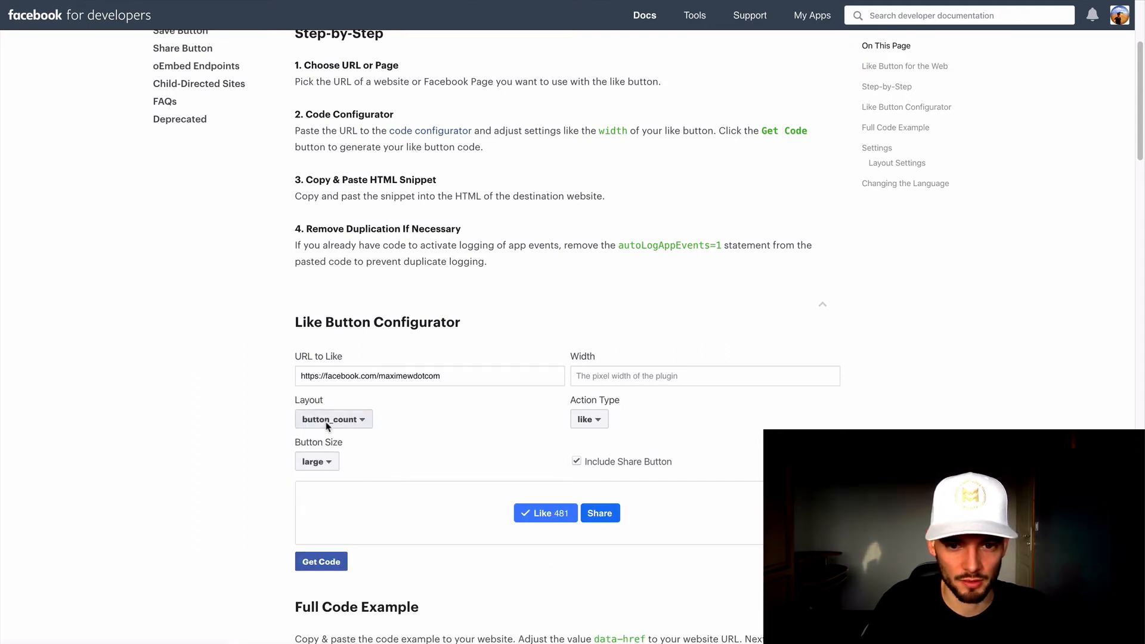
pyautogui.click(329, 420)
pyautogui.click(327, 486)
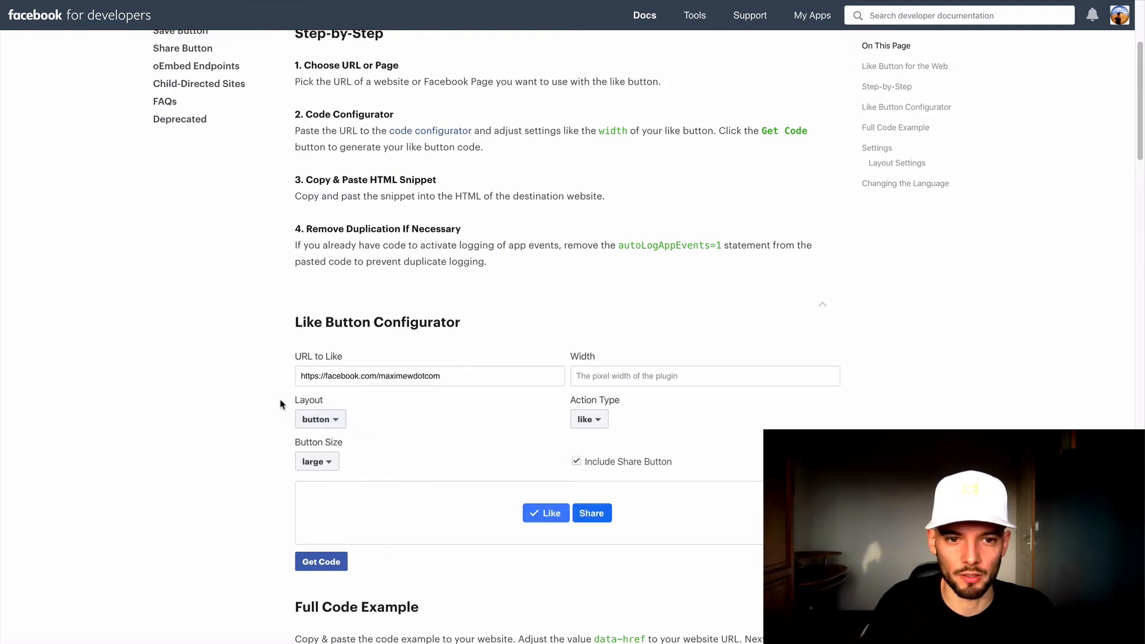
# Generate the Like button code and copy the JavaScript SDK snippet from Step 2.
pyautogui.click(322, 561)
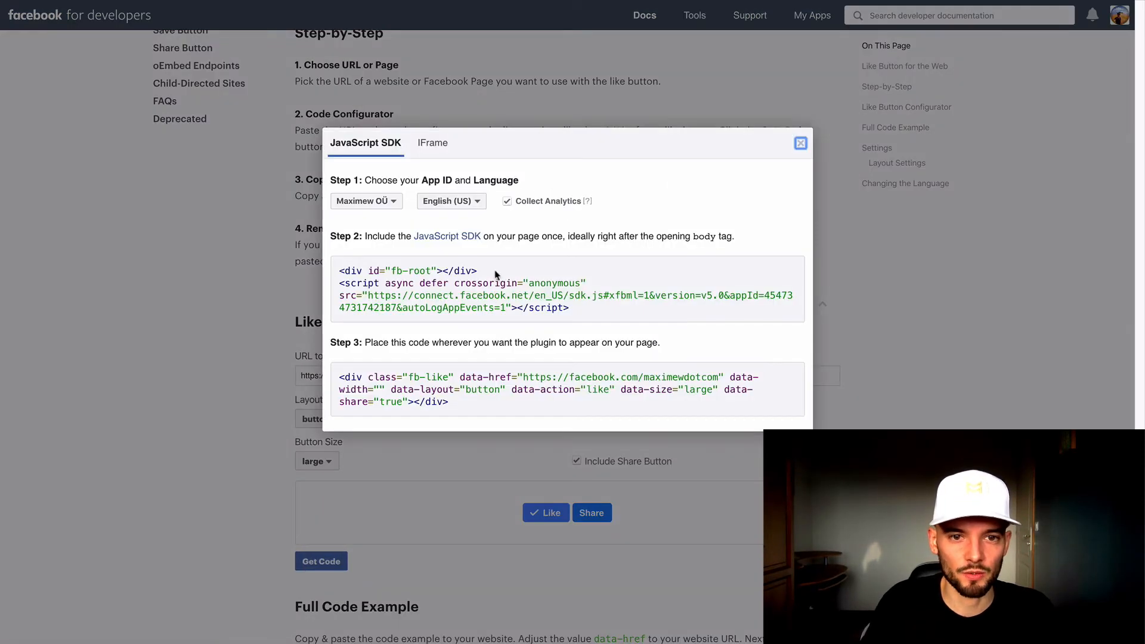
pyautogui.click(482, 279)
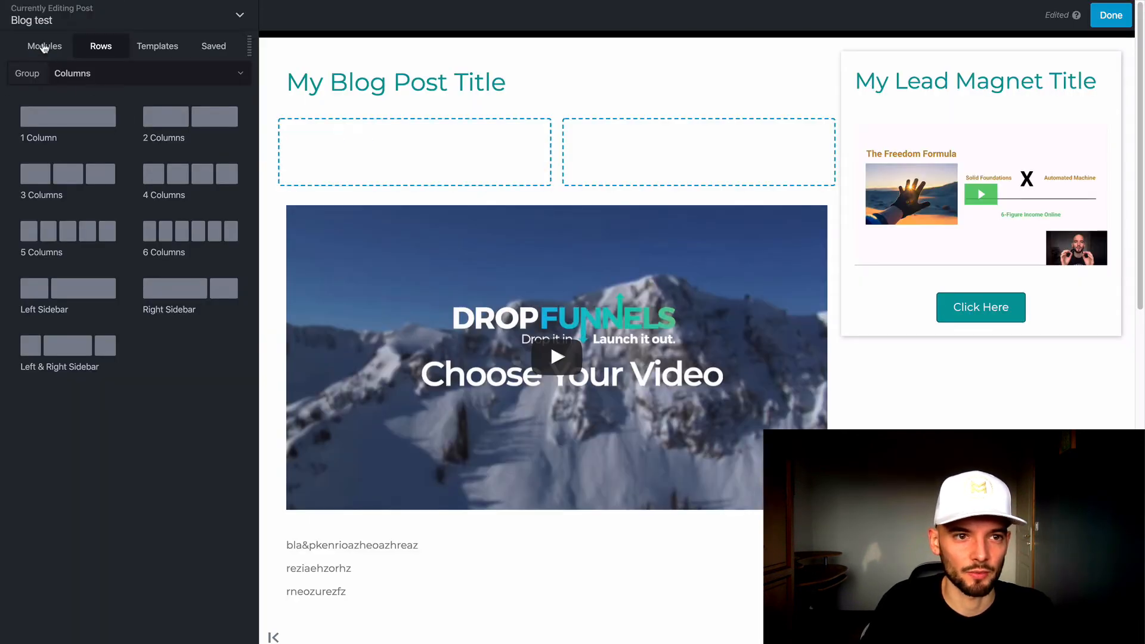
# Add an HTML module to the first column below the blog post title and paste the Facebook JavaScript SDK snippet into it.
pyautogui.click(44, 46)
pyautogui.moveTo(56, 165); pyautogui.dragTo(358, 196)
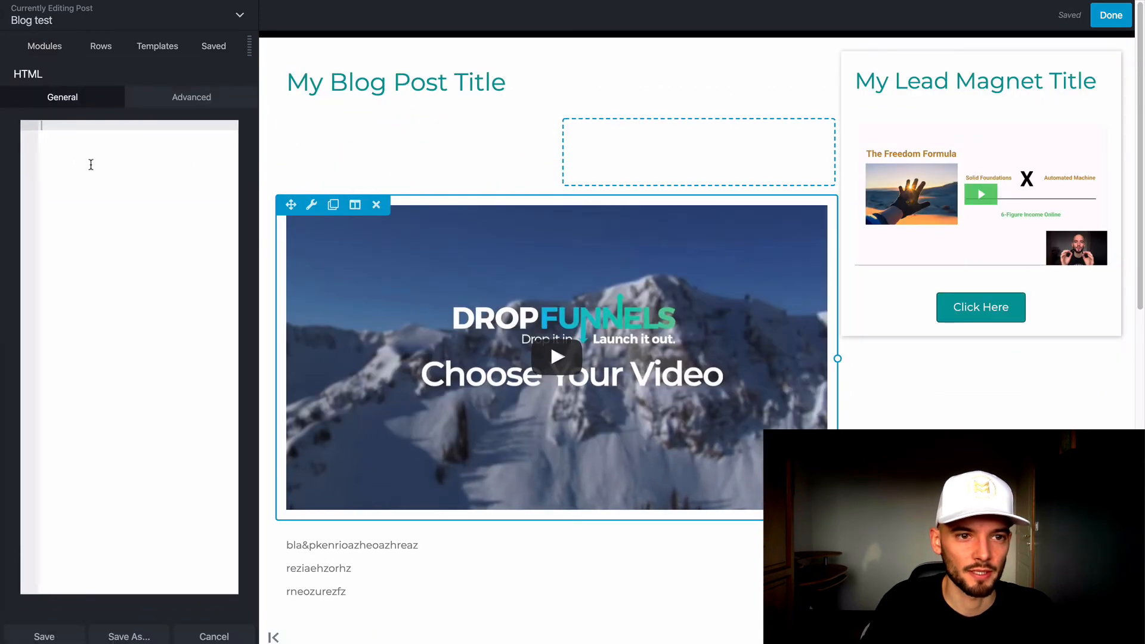
pyautogui.click(89, 163)
pyautogui.hotkey('ctrl', 'v')
pyautogui.press('Return')
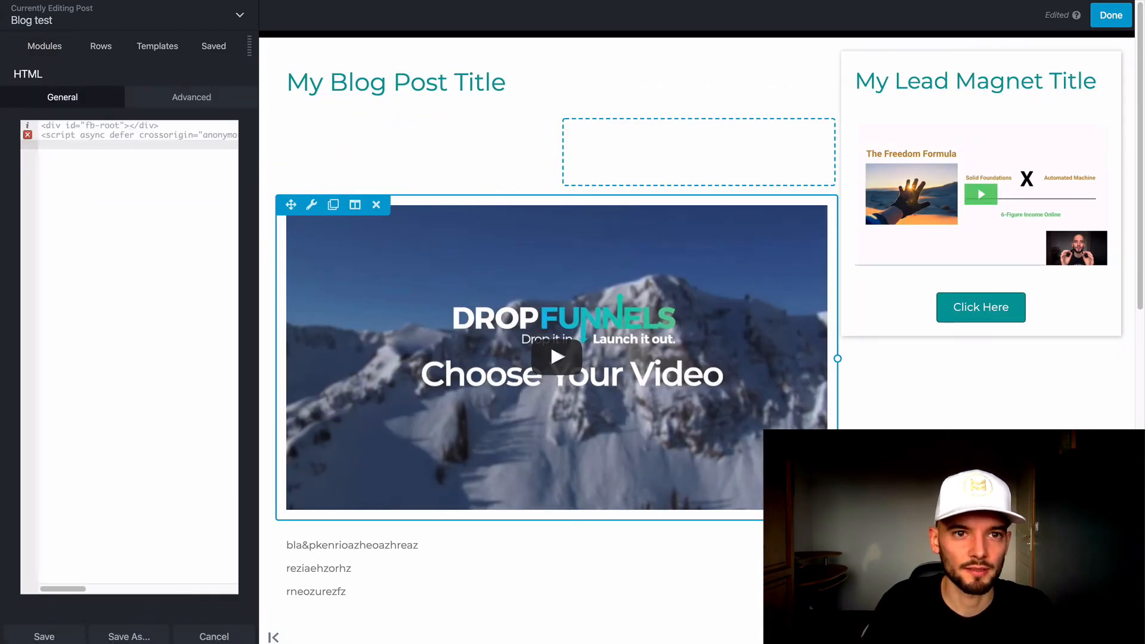
# Copy the Step 3 Like button code from Facebook for Developers, add it below the SDK snippet in the HTML module, and save the module.
pyautogui.hotkey('ctrl', 'Tab')
pyautogui.click(411, 389)
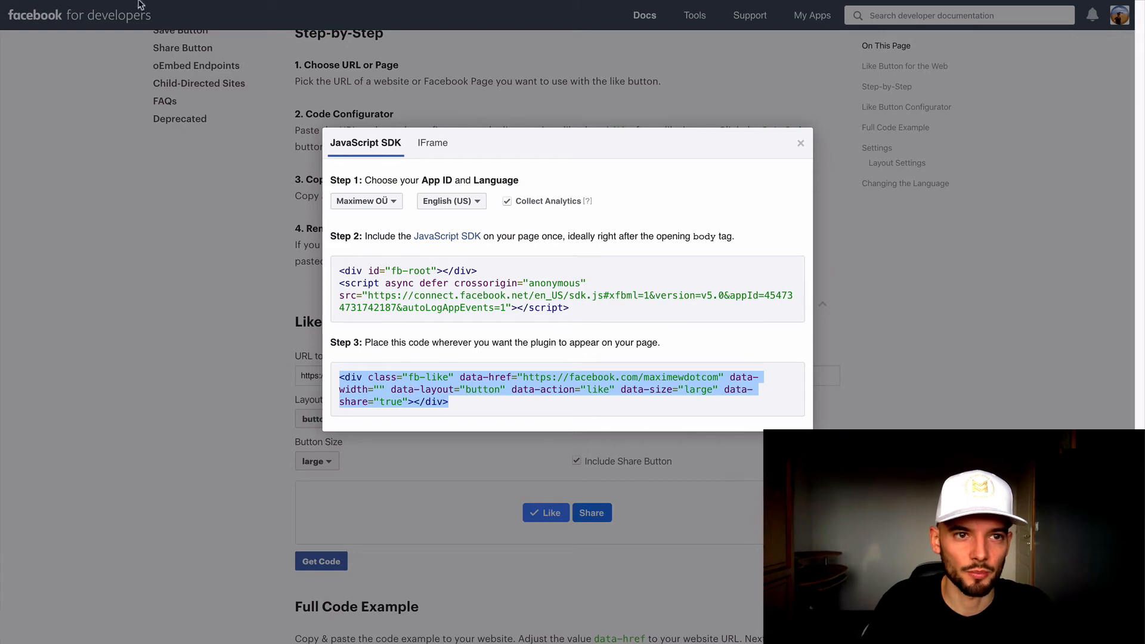
pyautogui.hotkey('ctrl', 'Tab')
pyautogui.hotkey('ctrl', 'v')
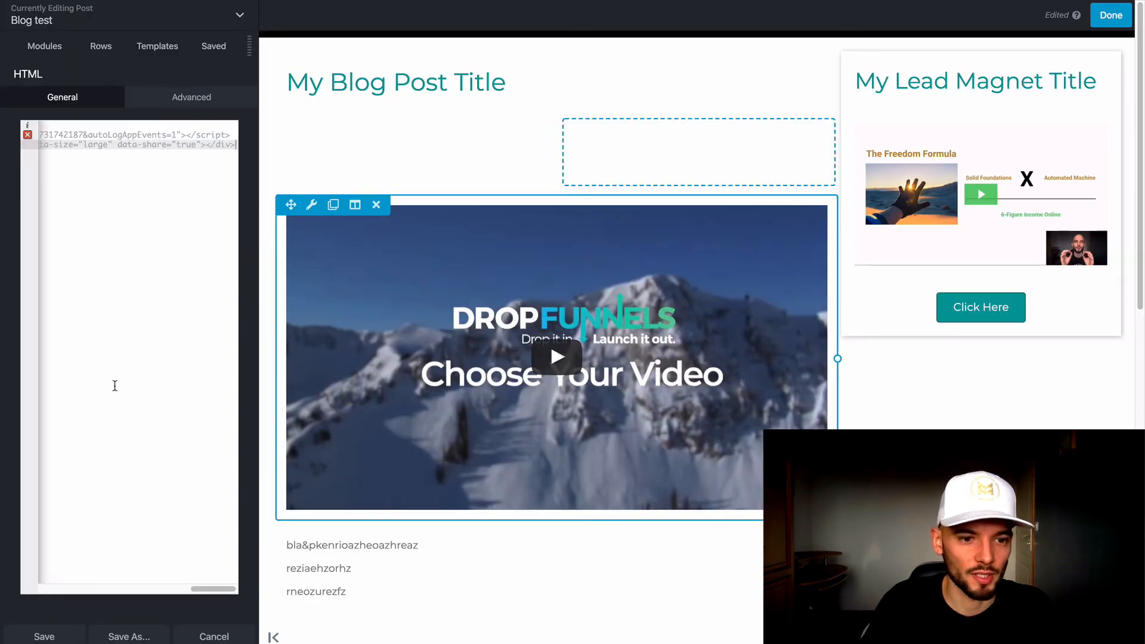
pyautogui.click(48, 631)
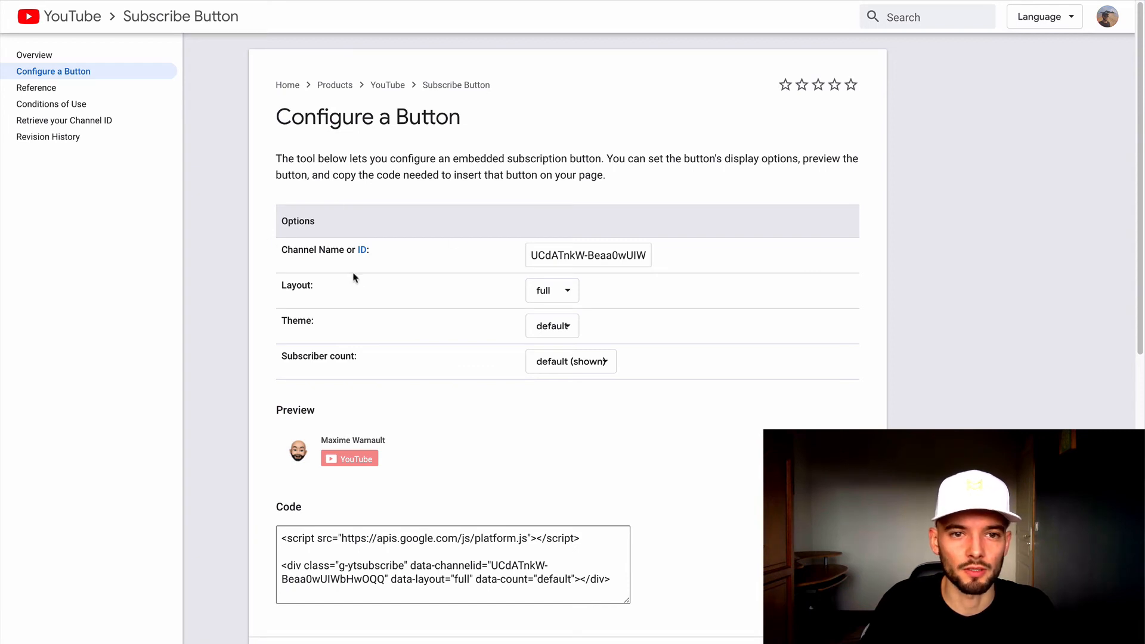
# On YouTube's Configure a Button page, check the channel ID option and copy the full-layout Subscribe button code.
pyautogui.doubleClick(558, 256)
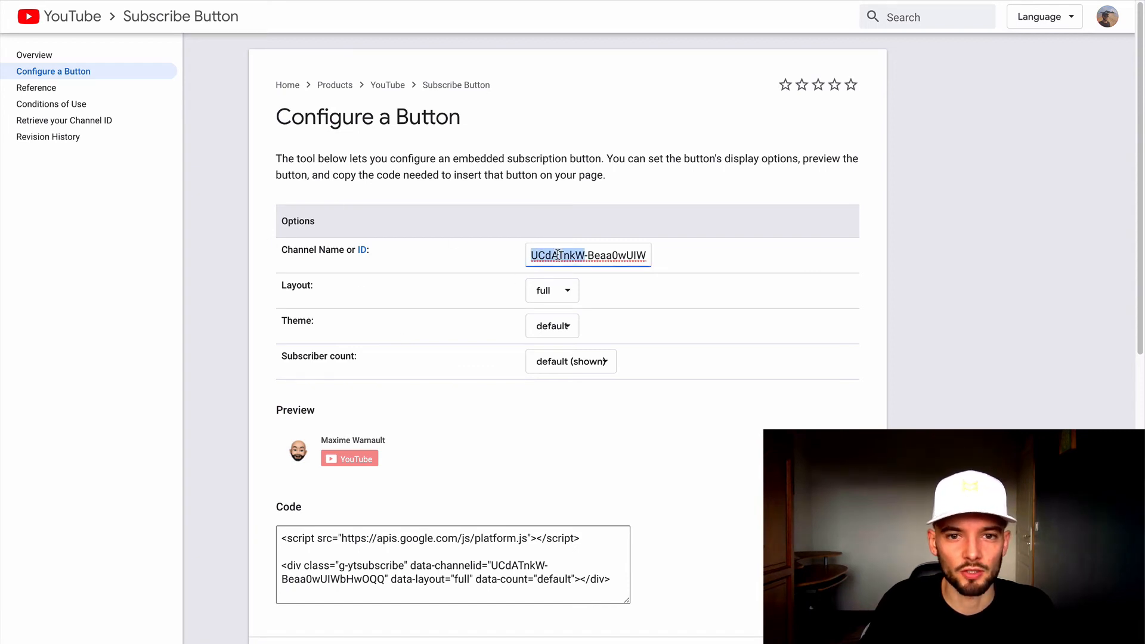
pyautogui.tripleClick(640, 252)
pyautogui.click(456, 264)
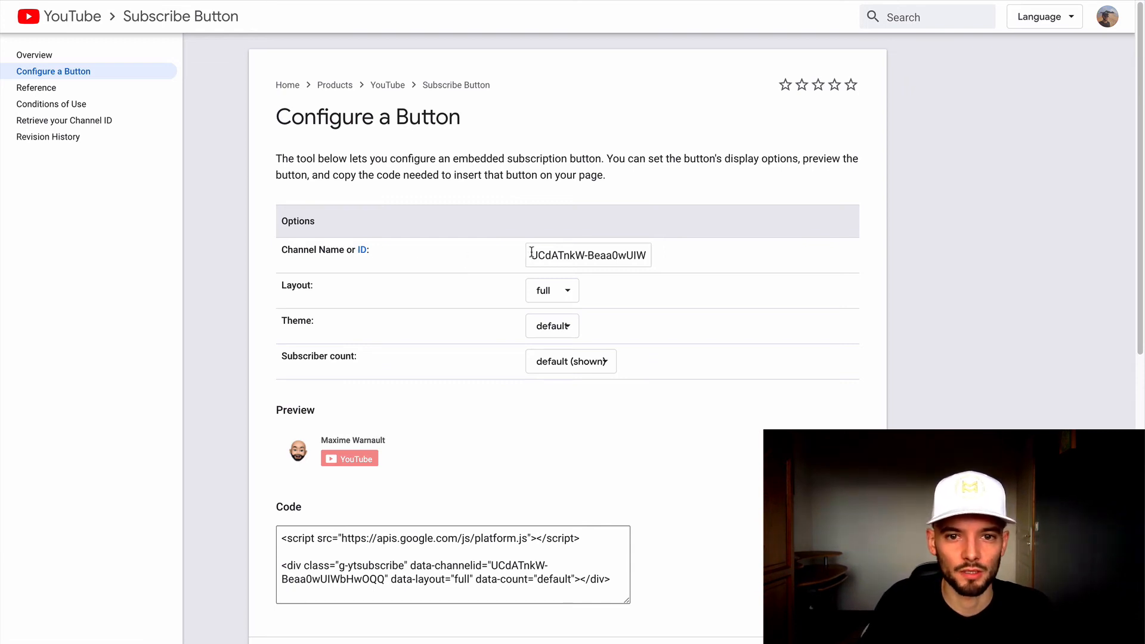
pyautogui.scroll(-1, 447, 298)
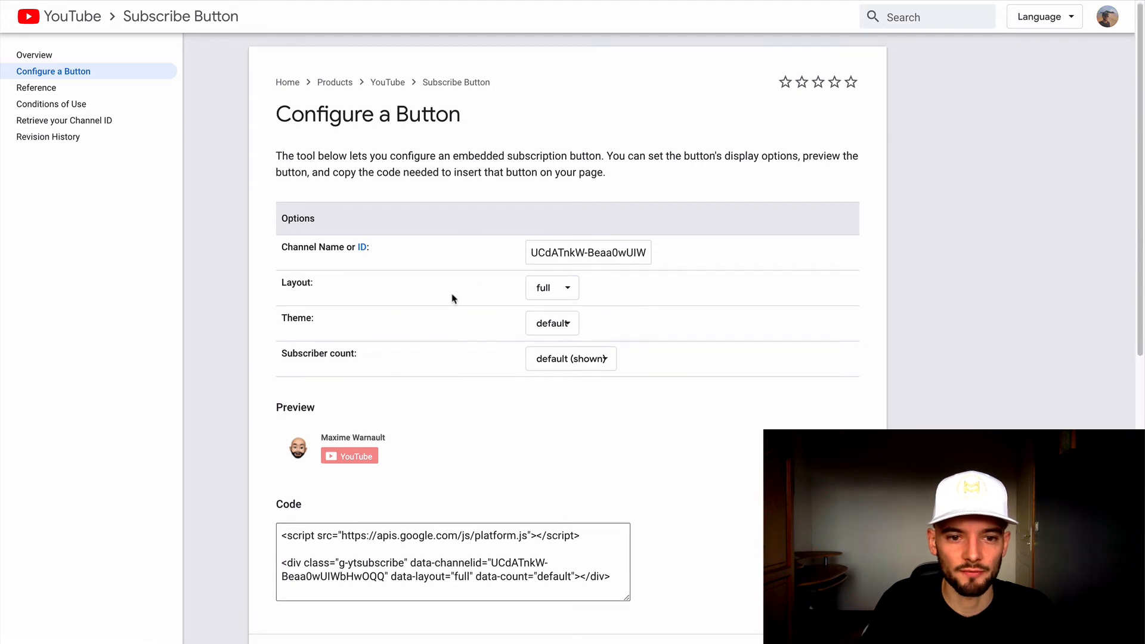
pyautogui.doubleClick(377, 560)
pyautogui.moveTo(281, 528); pyautogui.dragTo(616, 573)
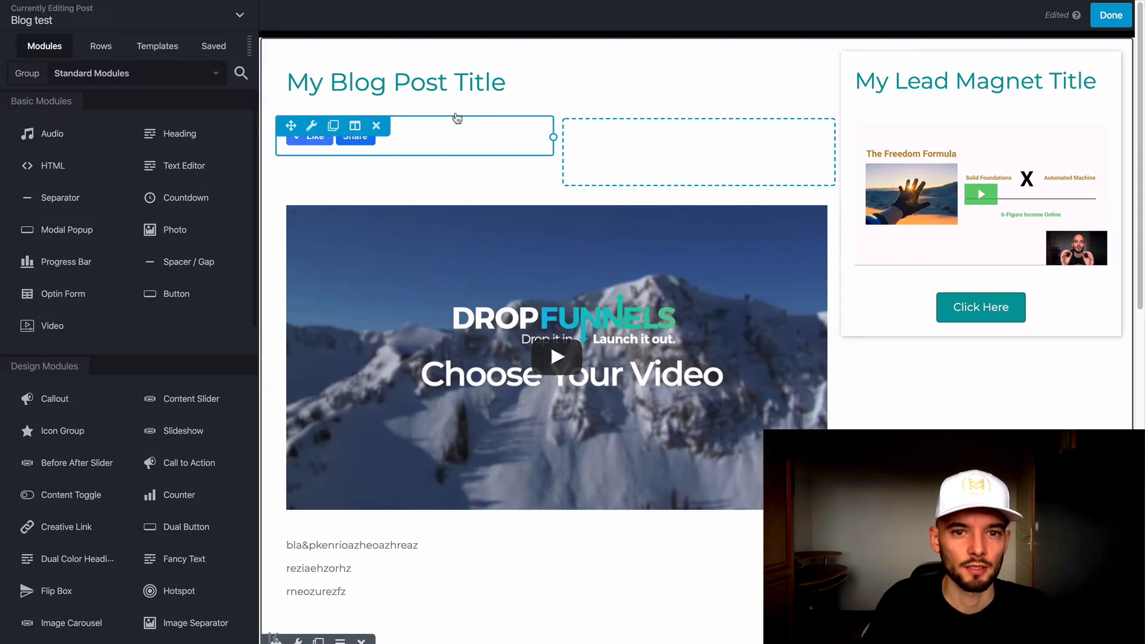
# Add an HTML module with the YouTube Subscribe button code to the empty second column and save it.
pyautogui.moveTo(63, 165); pyautogui.dragTo(668, 189)
pyautogui.click(87, 171)
pyautogui.hotkey('ctrl', 'v')
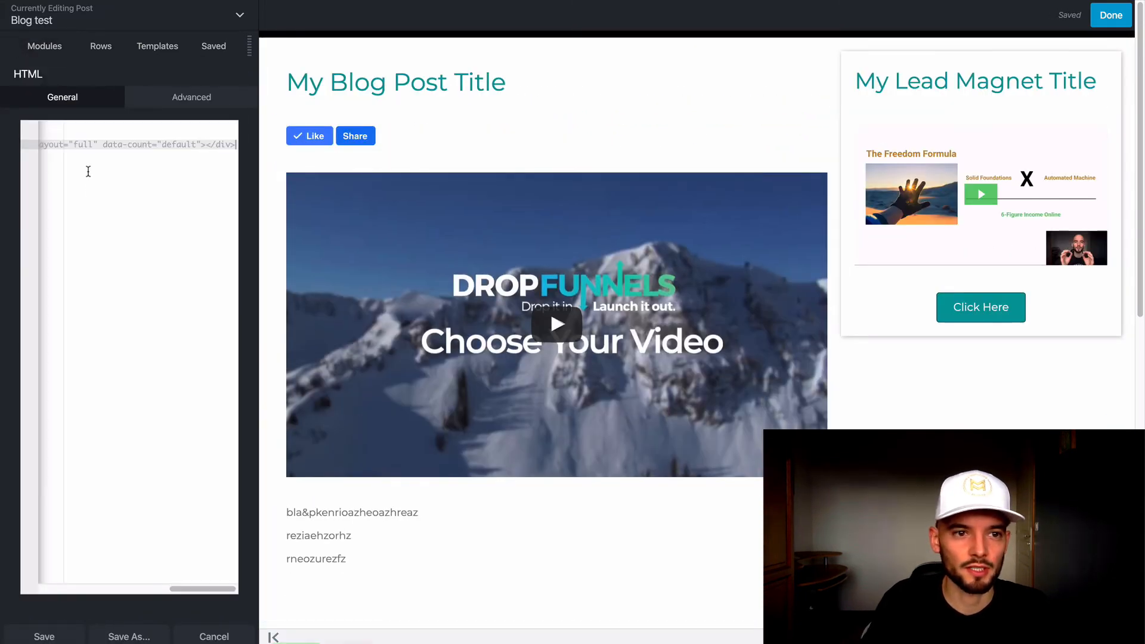
pyautogui.click(66, 640)
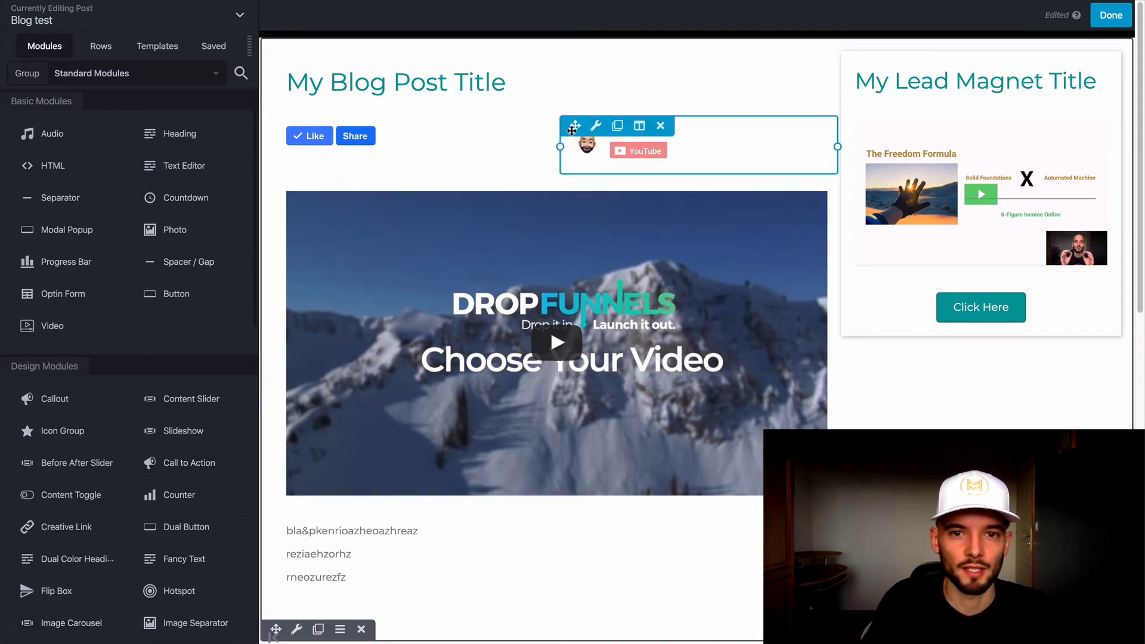
# Swap the YouTube and Facebook modules between the two columns, narrow the YouTube column to bring the buttons closer together, and save the module settings.
pyautogui.moveTo(574, 127); pyautogui.dragTo(334, 129)
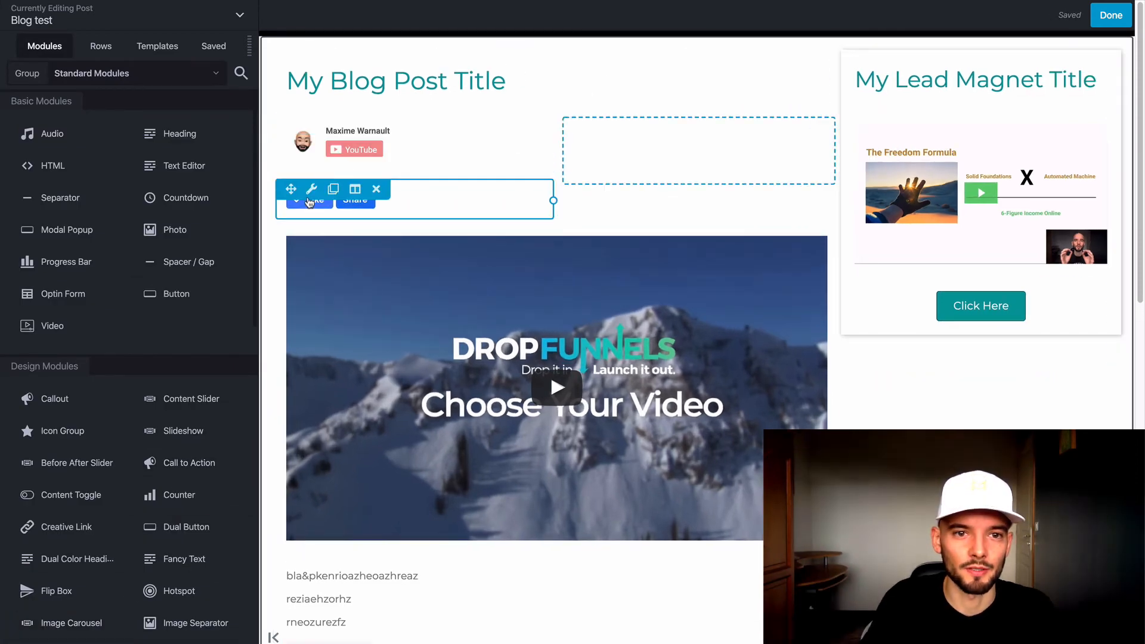
pyautogui.moveTo(292, 190); pyautogui.dragTo(602, 137)
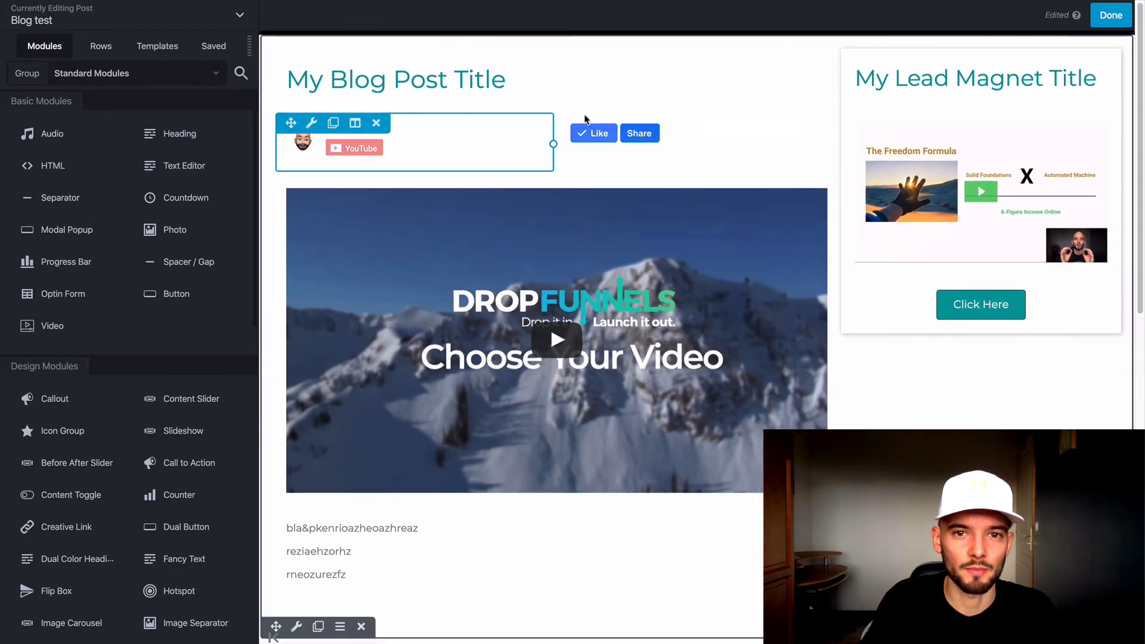
pyautogui.click(594, 125)
pyautogui.click(191, 96)
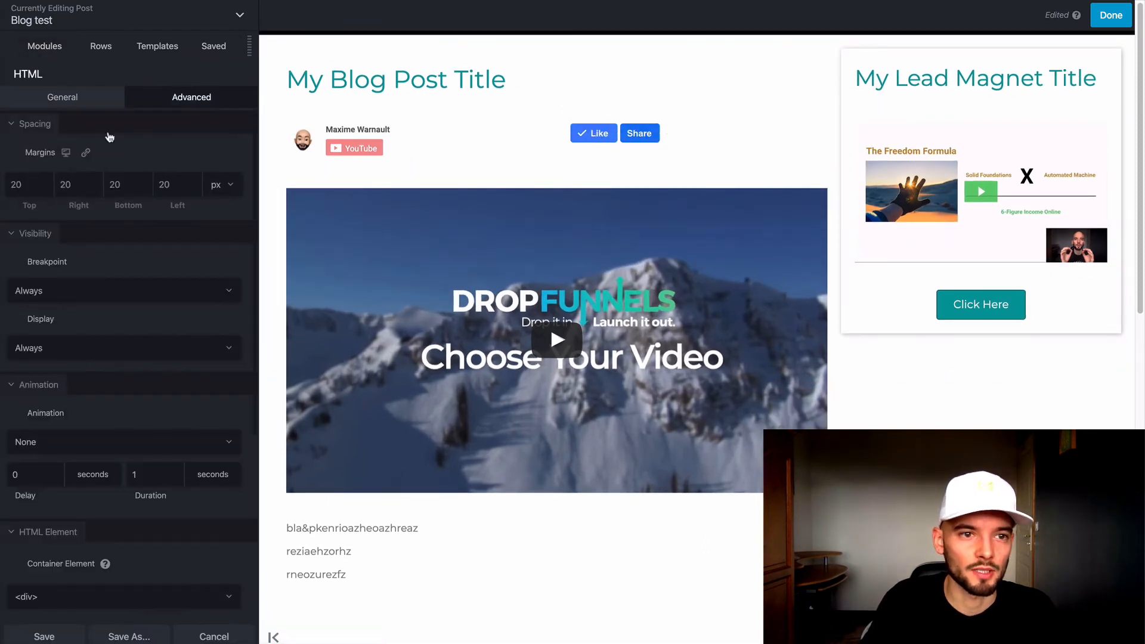
pyautogui.click(39, 185)
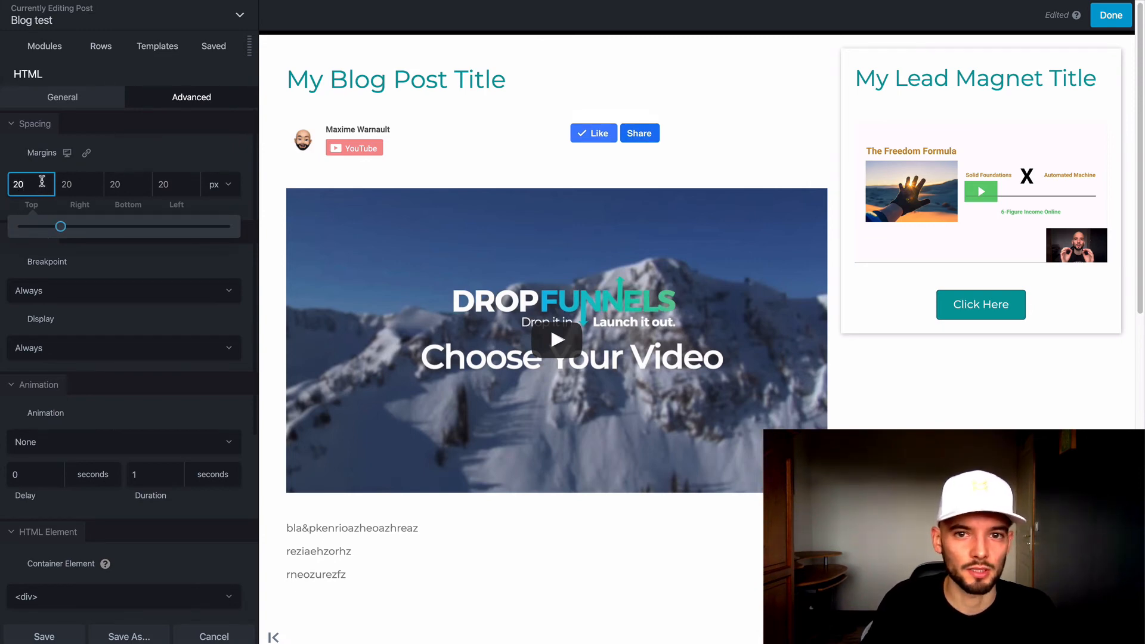
pyautogui.moveTo(551, 146); pyautogui.dragTo(404, 144)
pyautogui.click(144, 141)
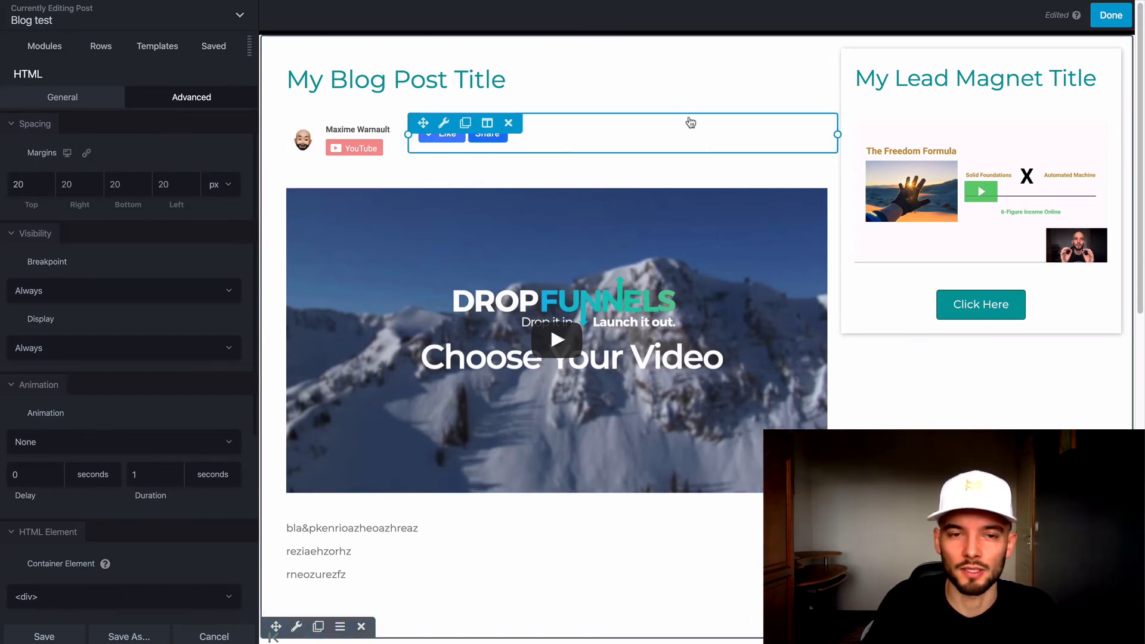
pyautogui.click(53, 629)
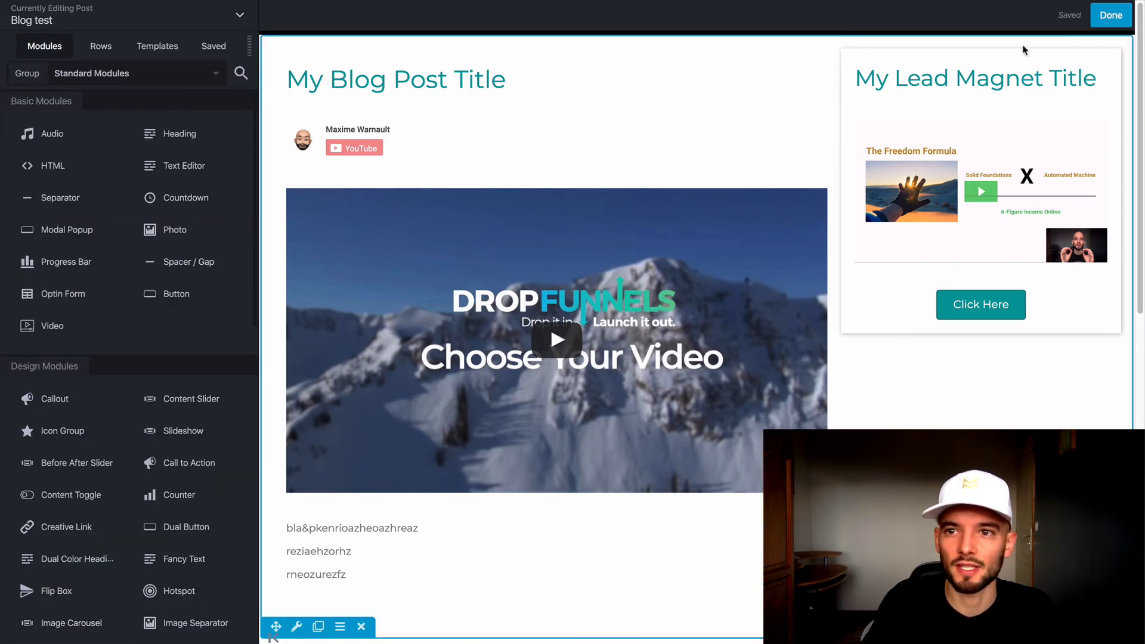
# Finish editing, publish the blog post, and look over the resulting page from title to comments.
pyautogui.click(1107, 15)
pyautogui.click(1049, 17)
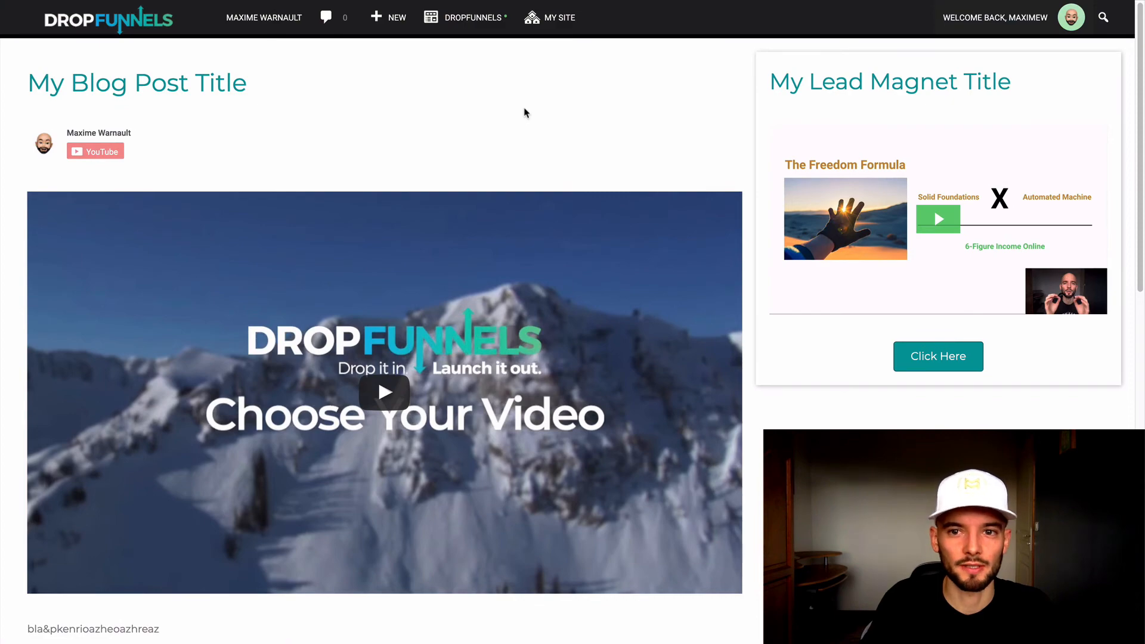
pyautogui.scroll(-9, 525, 113)
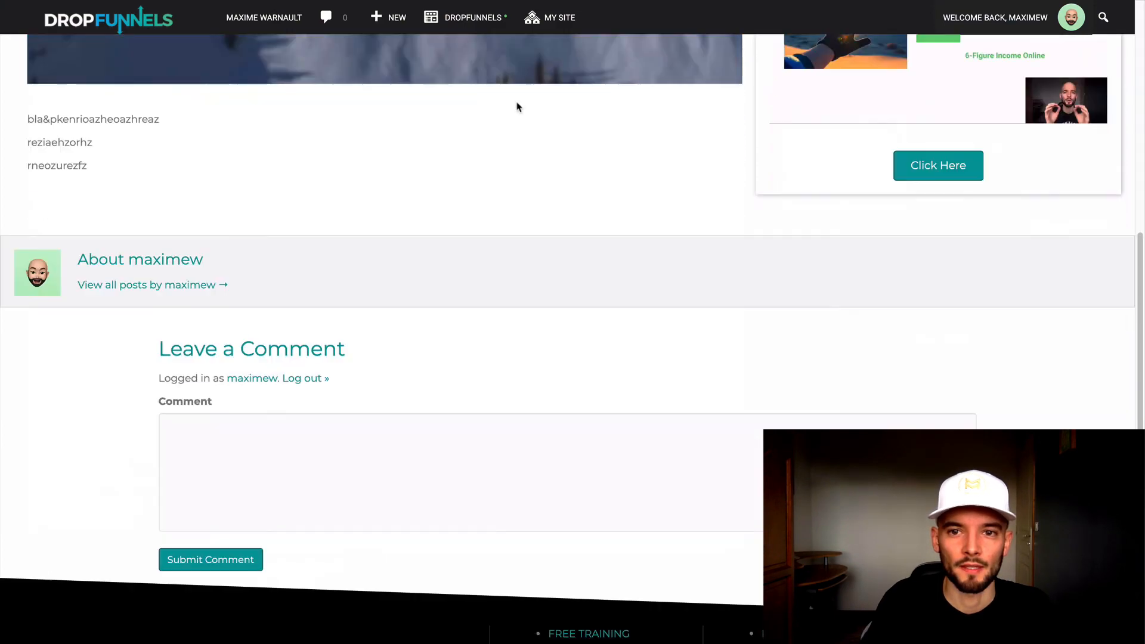
pyautogui.scroll(5, 517, 108)
pyautogui.scroll(2, 793, 91)
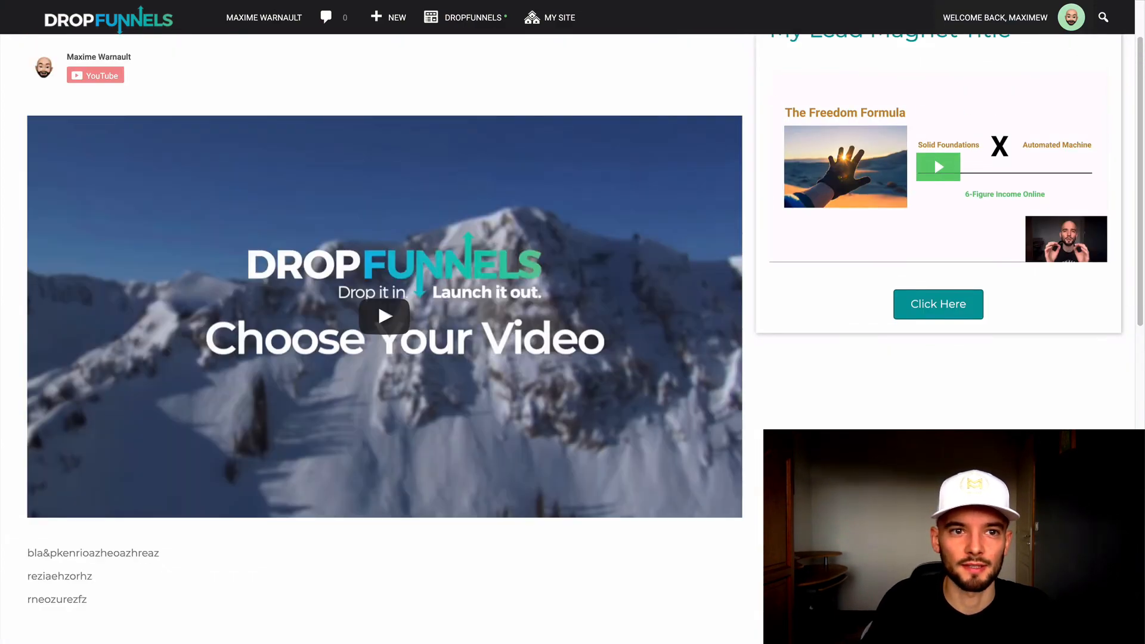
pyautogui.scroll(2, 239, 60)
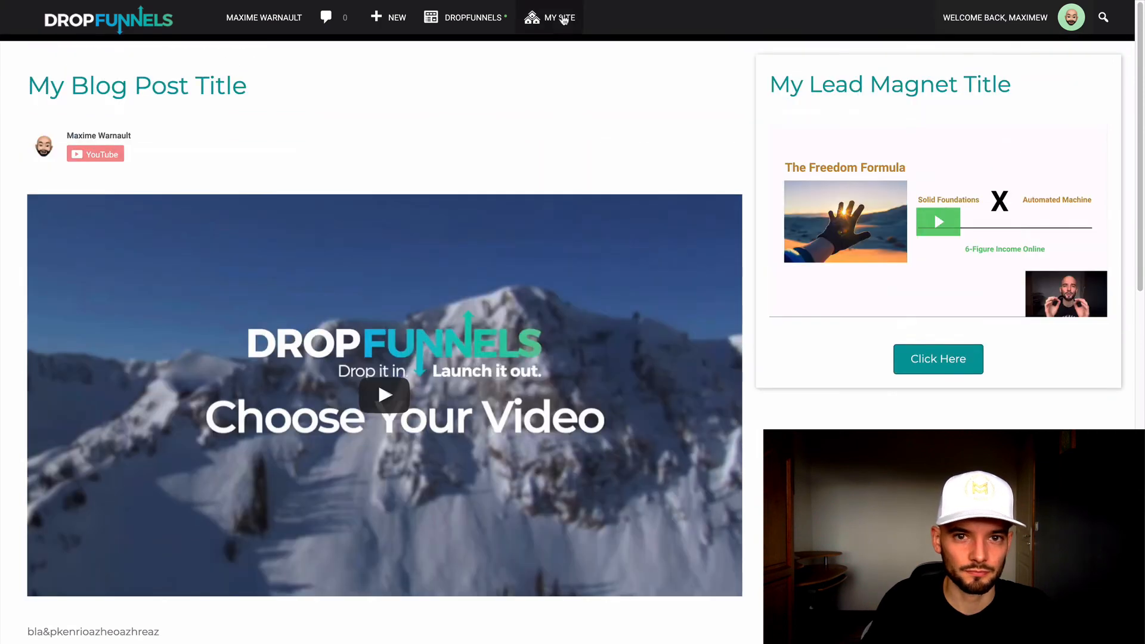
# Copy the view link of the "Blog test" post from the site's posts list and open it in an incognito window.
pyautogui.moveTo(557, 18)
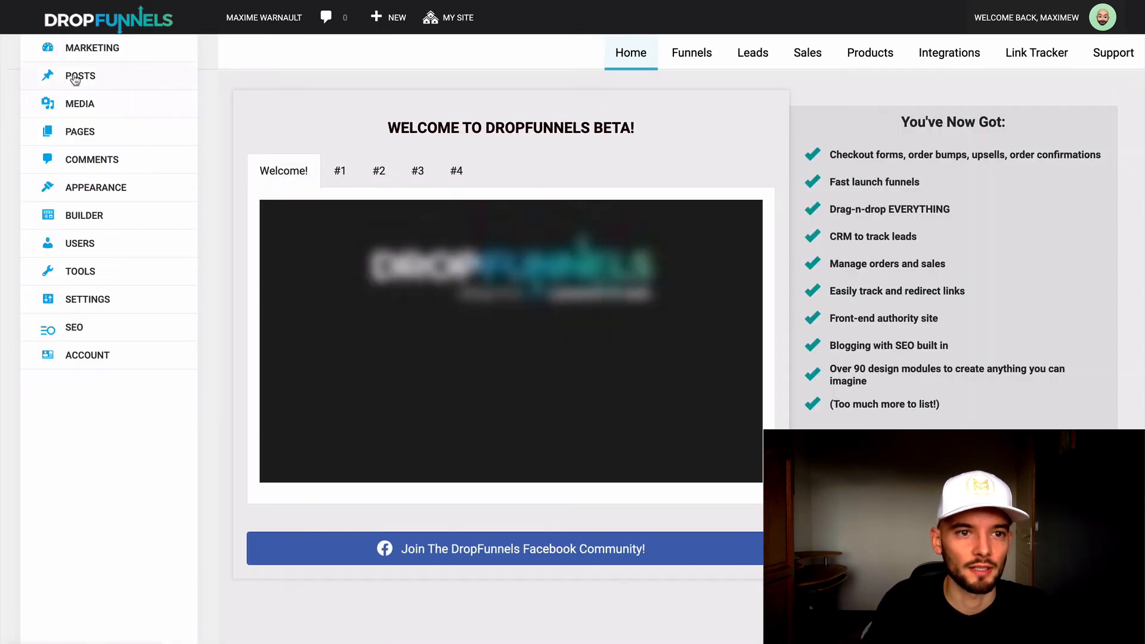
pyautogui.click(81, 76)
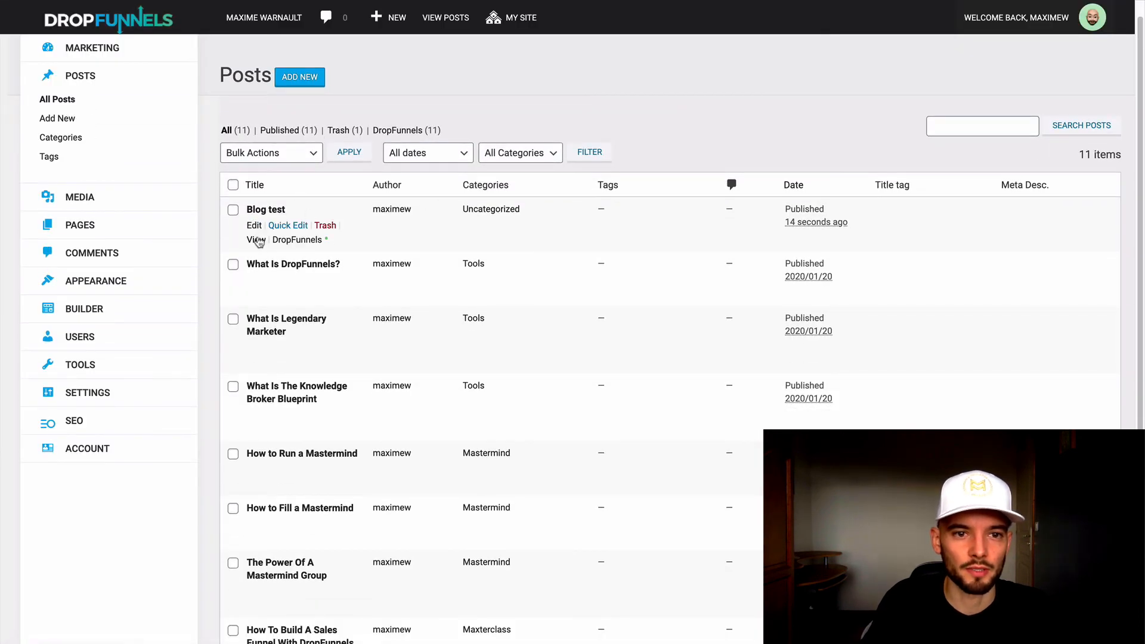
pyautogui.rightClick(256, 240)
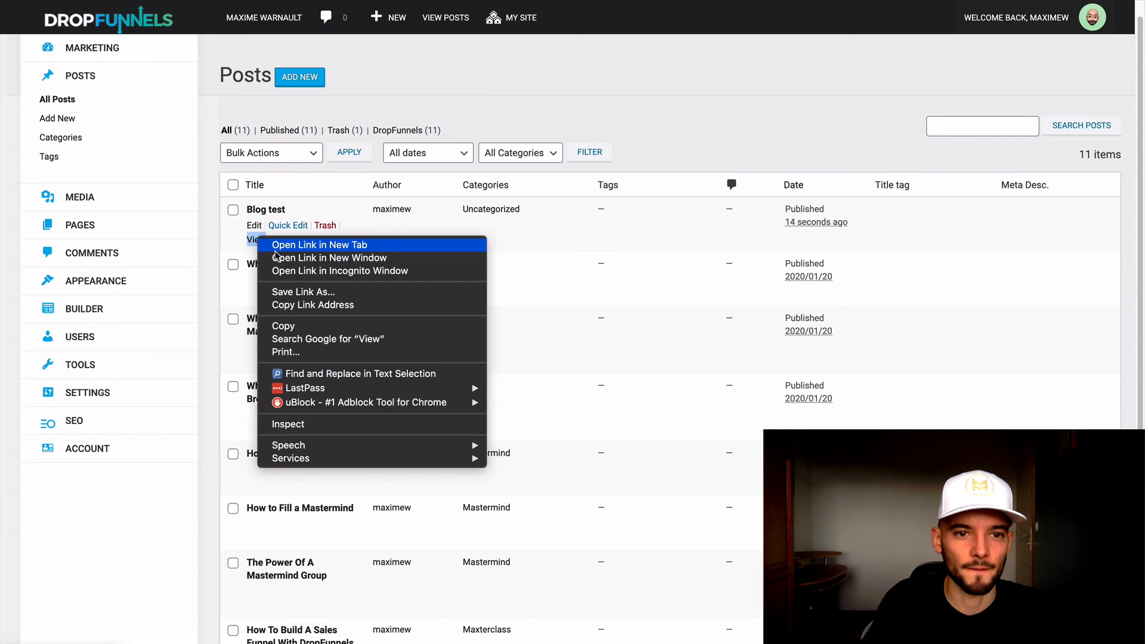
pyautogui.click(301, 298)
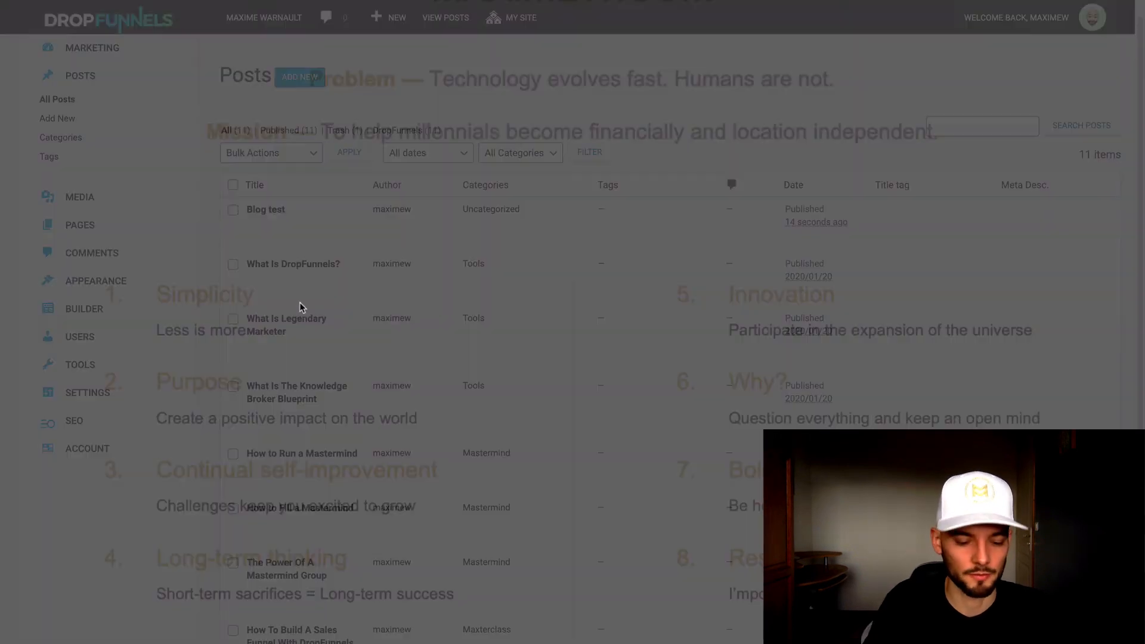
pyautogui.hotkey('ctrl', 'shift', 'n')
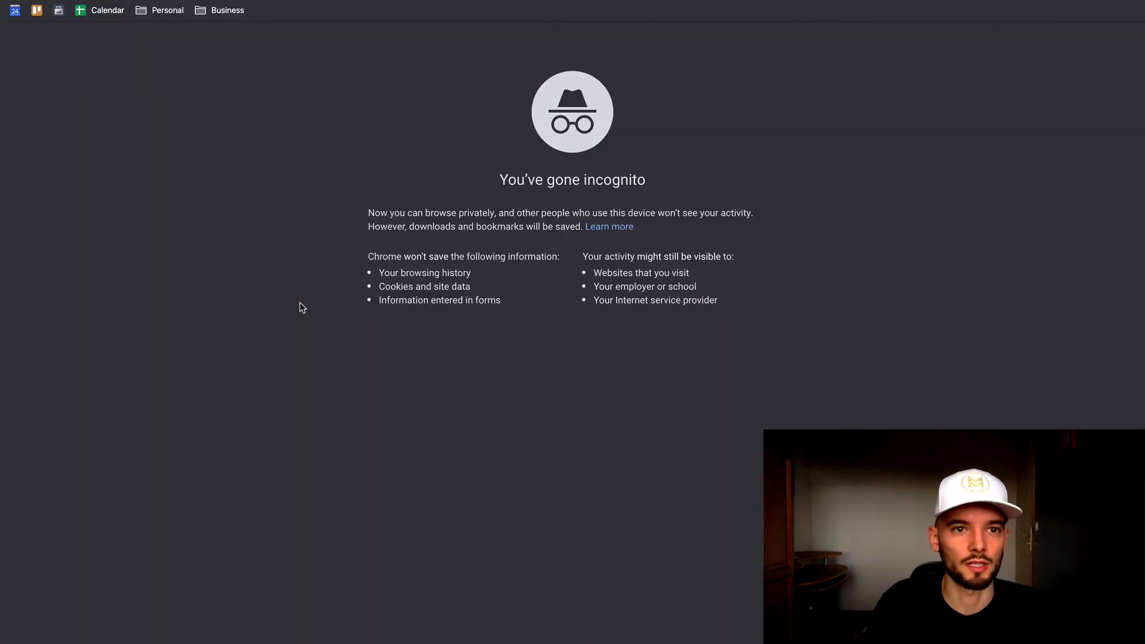
pyautogui.press('super+v')
pyautogui.press('Return')
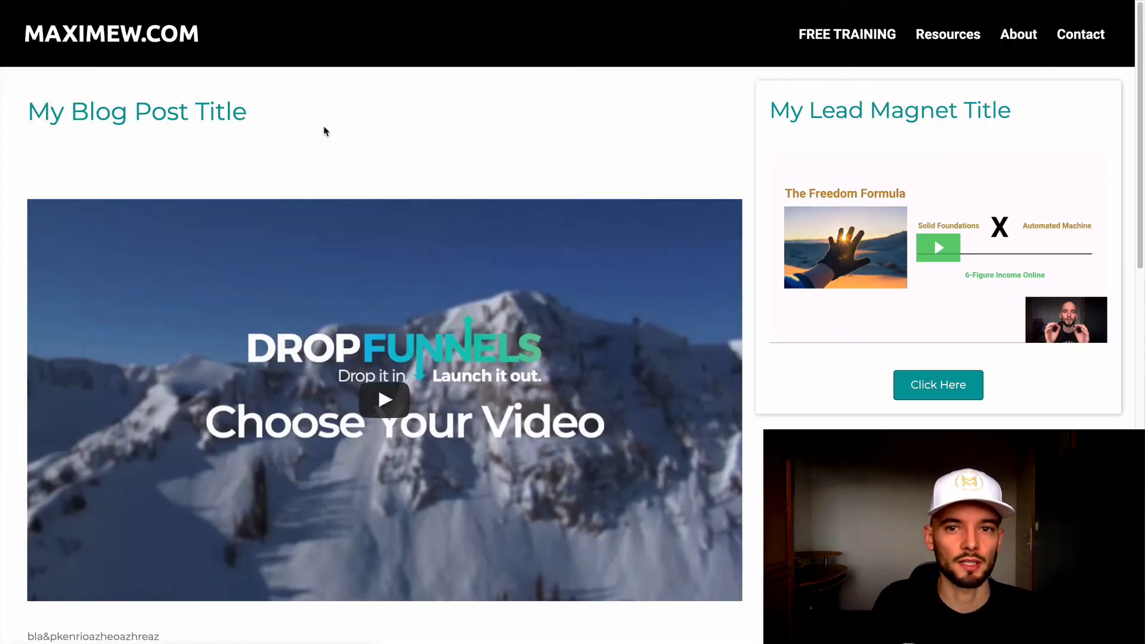
# Examine the live post as a visitor, checking the YouTube, Like and Share buttons and how the lead magnet sidebar behaves while scrolling.
pyautogui.scroll(-3, 739, 113)
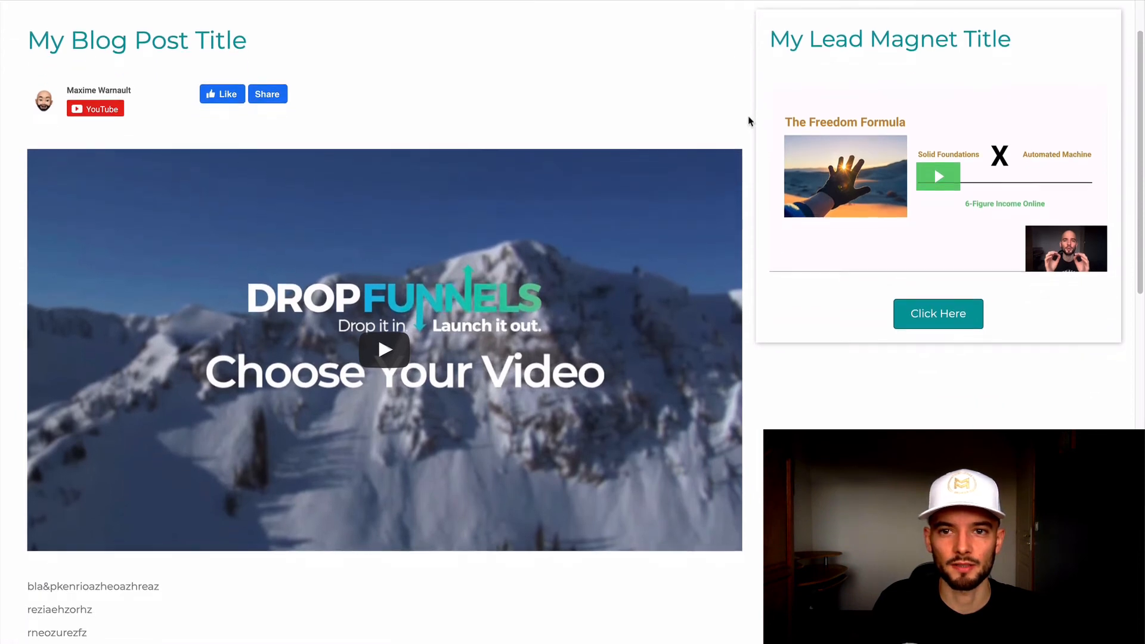
pyautogui.scroll(-2, 831, 51)
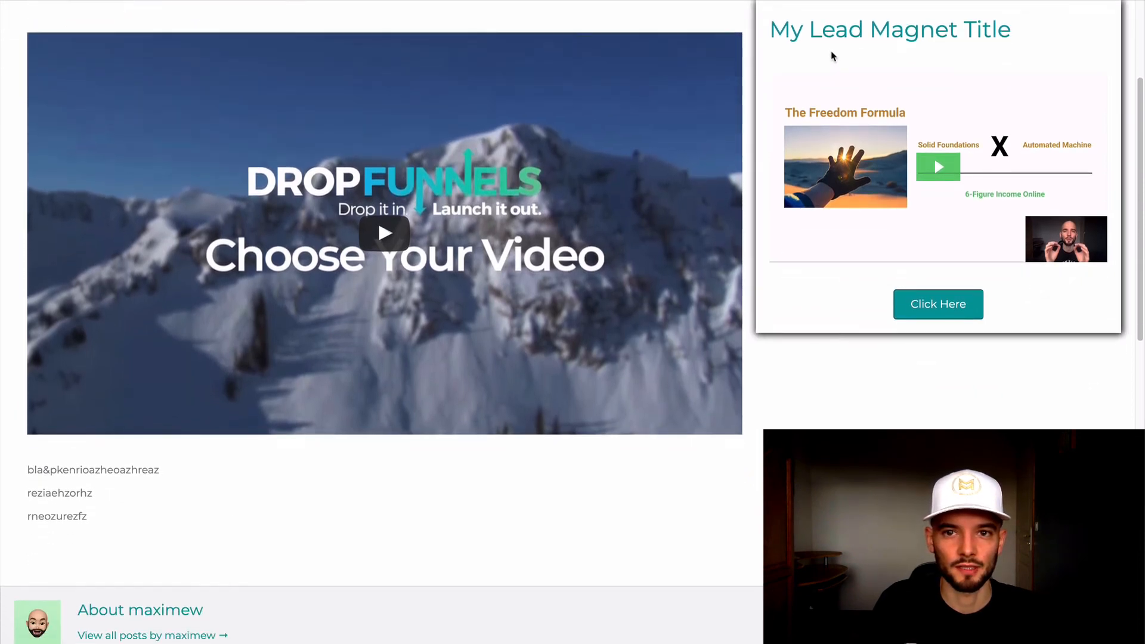
pyautogui.scroll(-2, 877, 70)
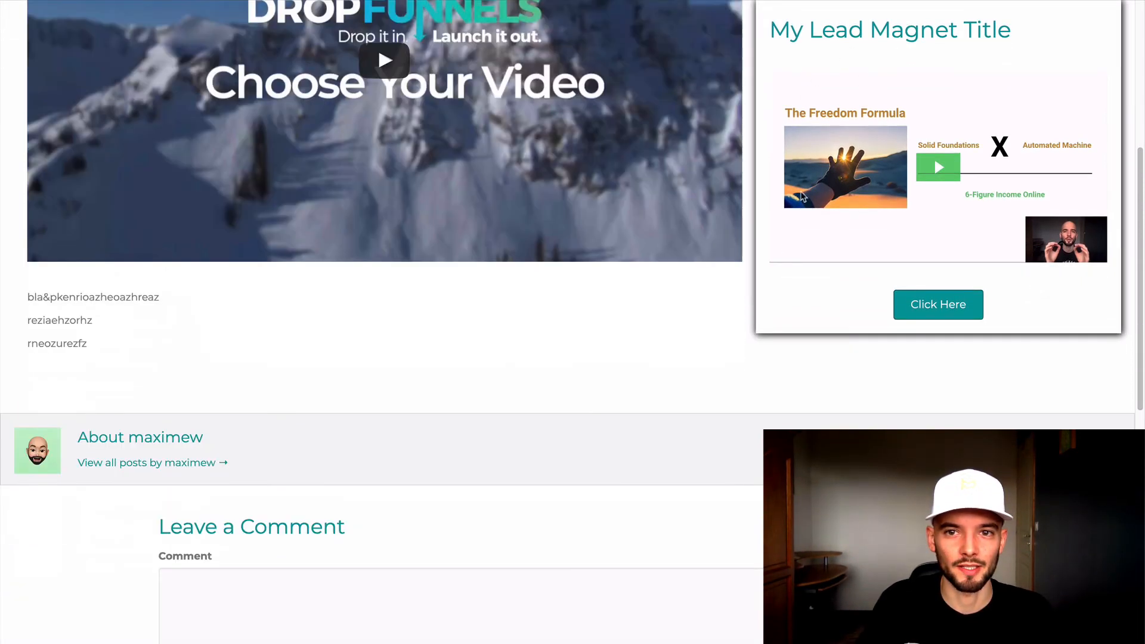
pyautogui.scroll(-3, 668, 315)
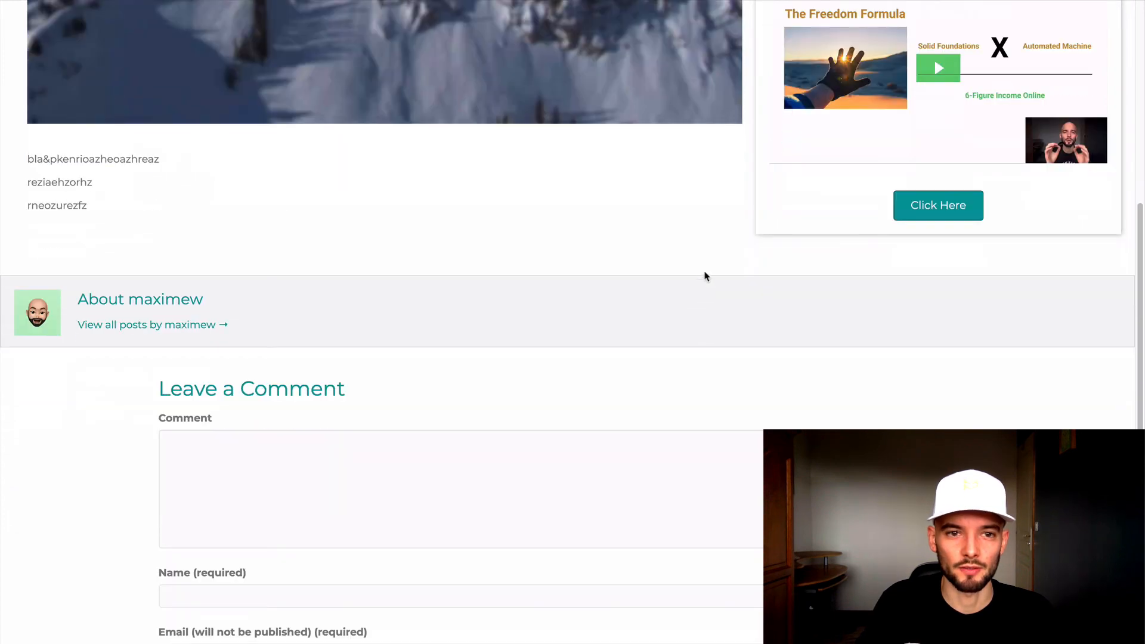
pyautogui.scroll(6, 705, 274)
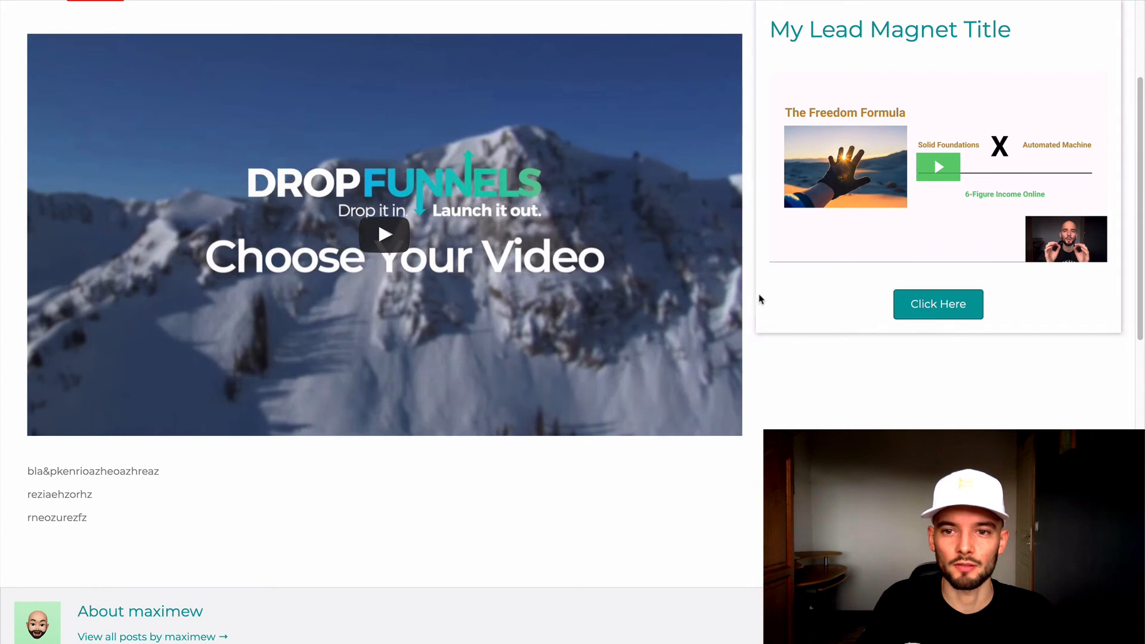
pyautogui.scroll(3, 775, 382)
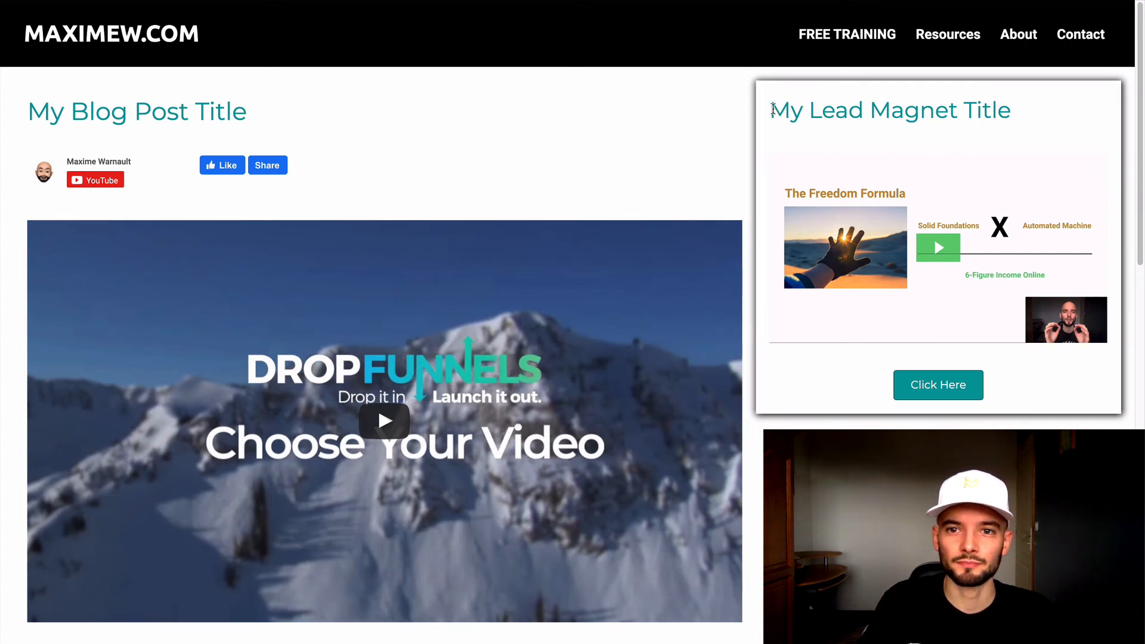
pyautogui.moveTo(770, 110); pyautogui.dragTo(1018, 113)
pyautogui.click(799, 119)
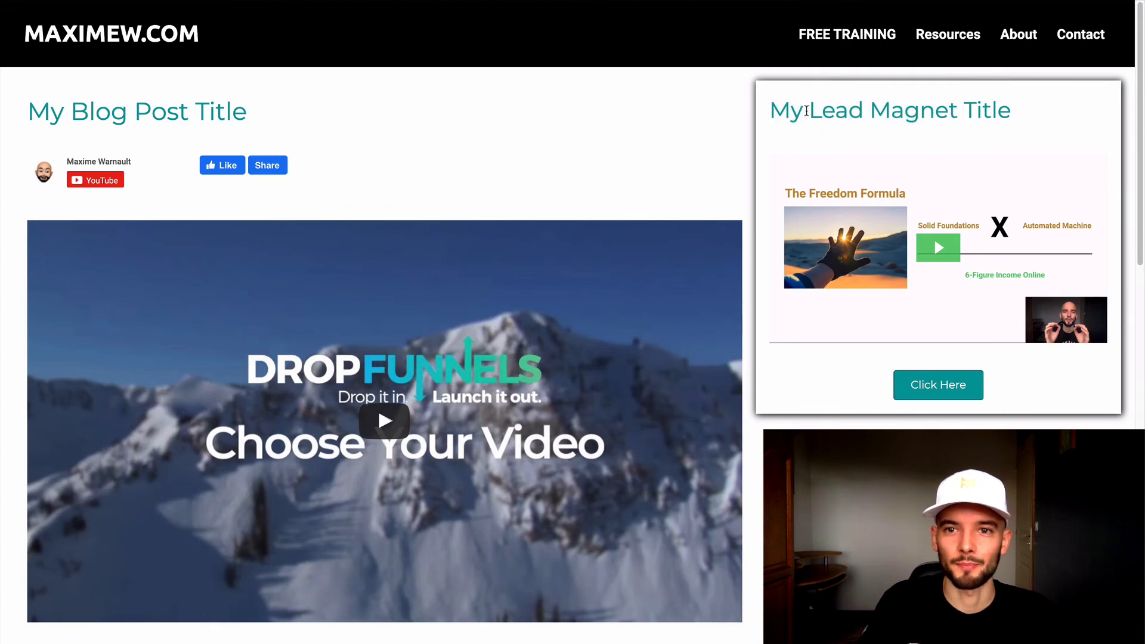
pyautogui.scroll(-3, 507, 149)
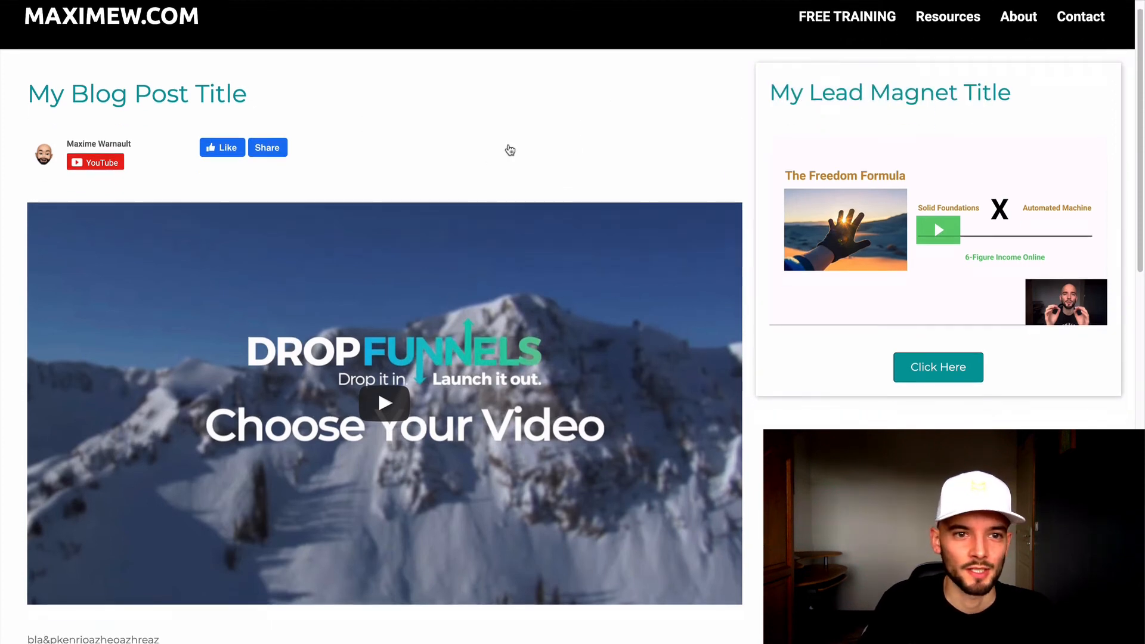
# Return to the site's posts list and reopen the "Blog test" post in the DropFunnels builder.
pyautogui.scroll(3, 504, 149)
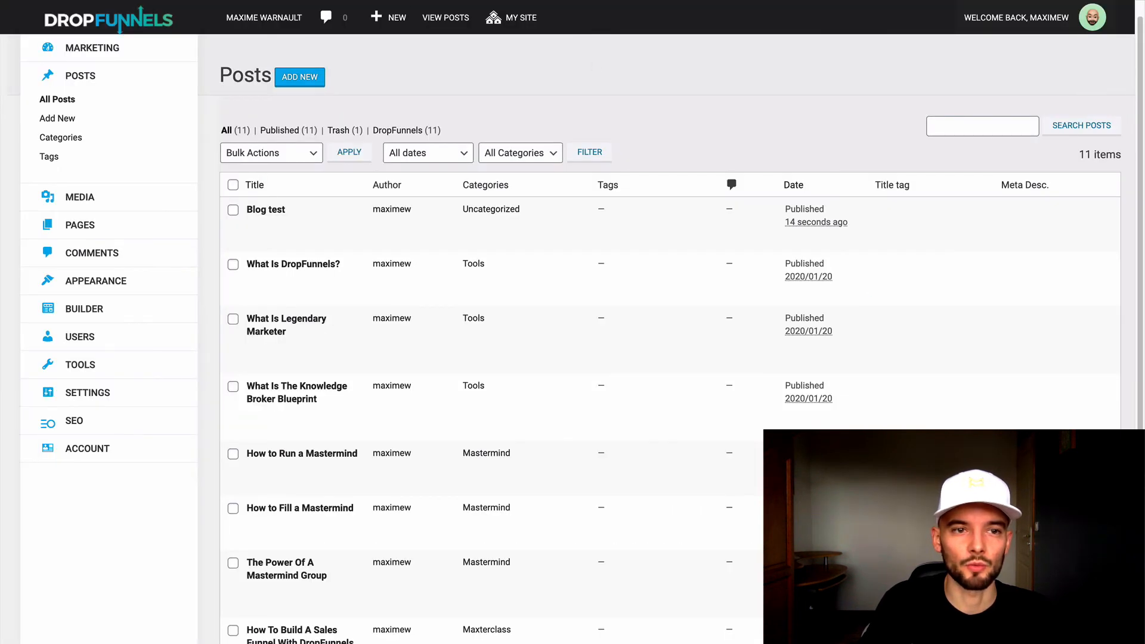
pyautogui.moveTo(328, 242)
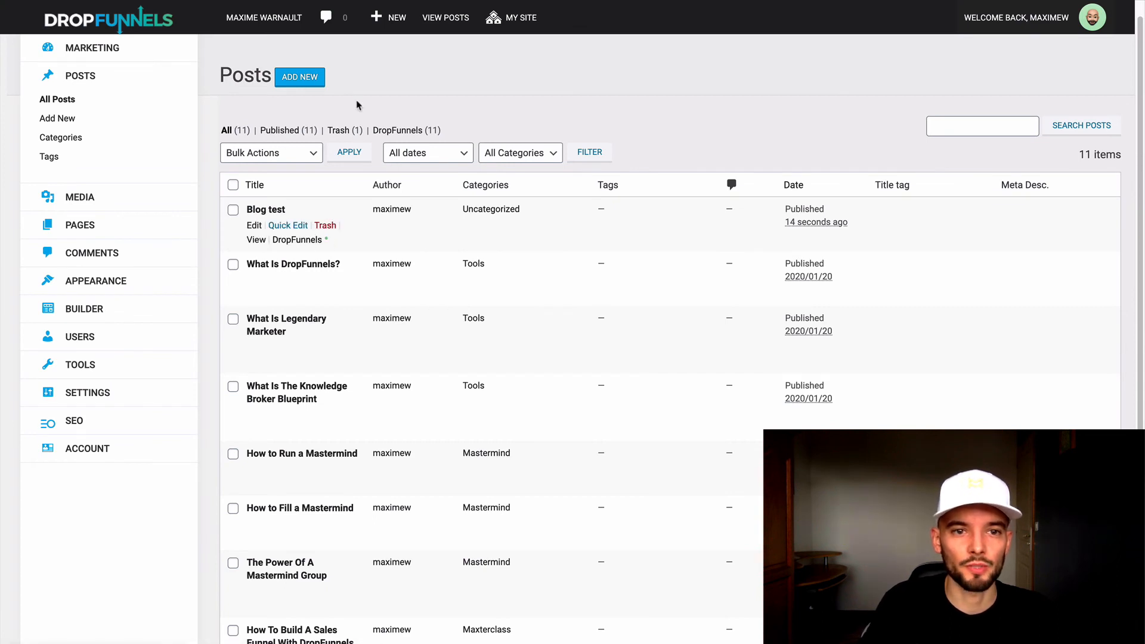
pyautogui.click(298, 236)
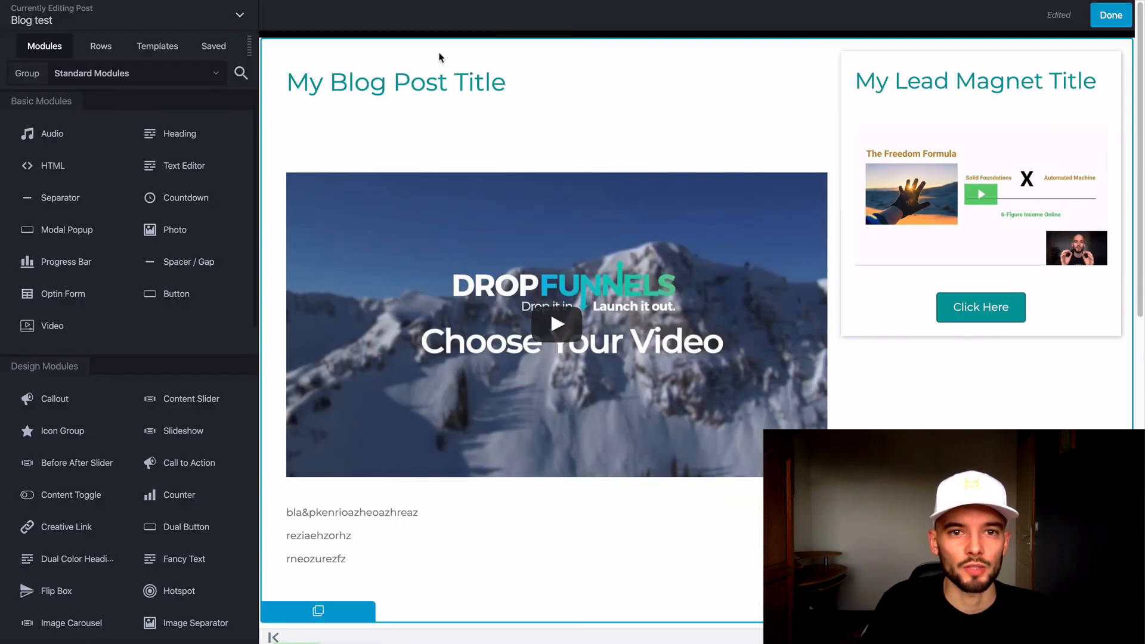
# Save the post's entire row as a reusable row named "Blog Template 1", with Global left at No.
pyautogui.scroll(-2, 361, 525)
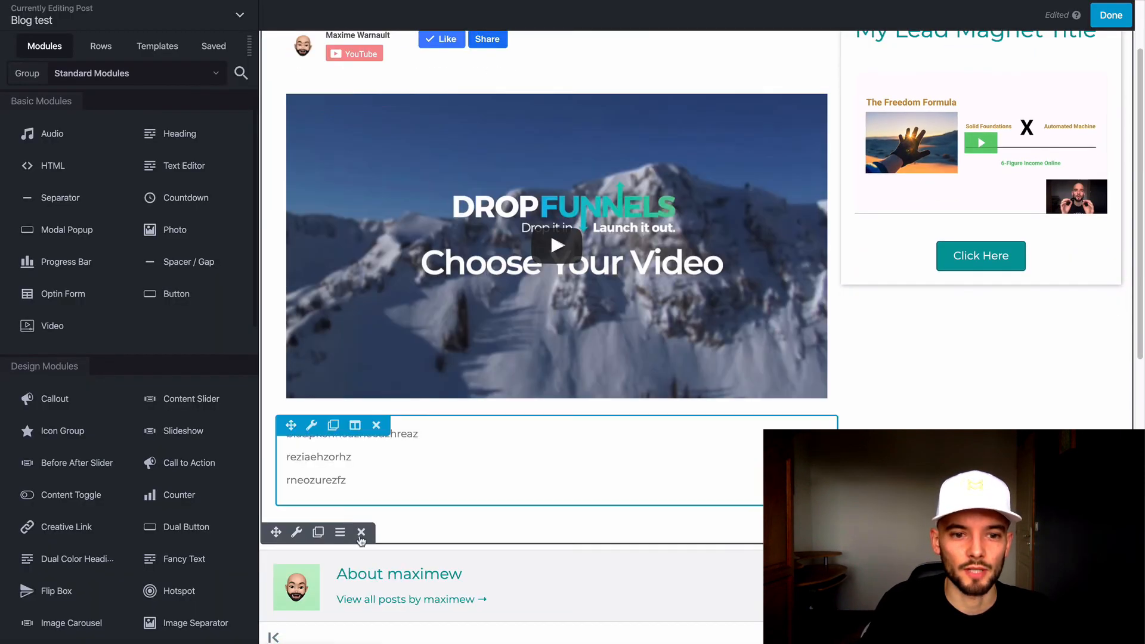
pyautogui.click(297, 531)
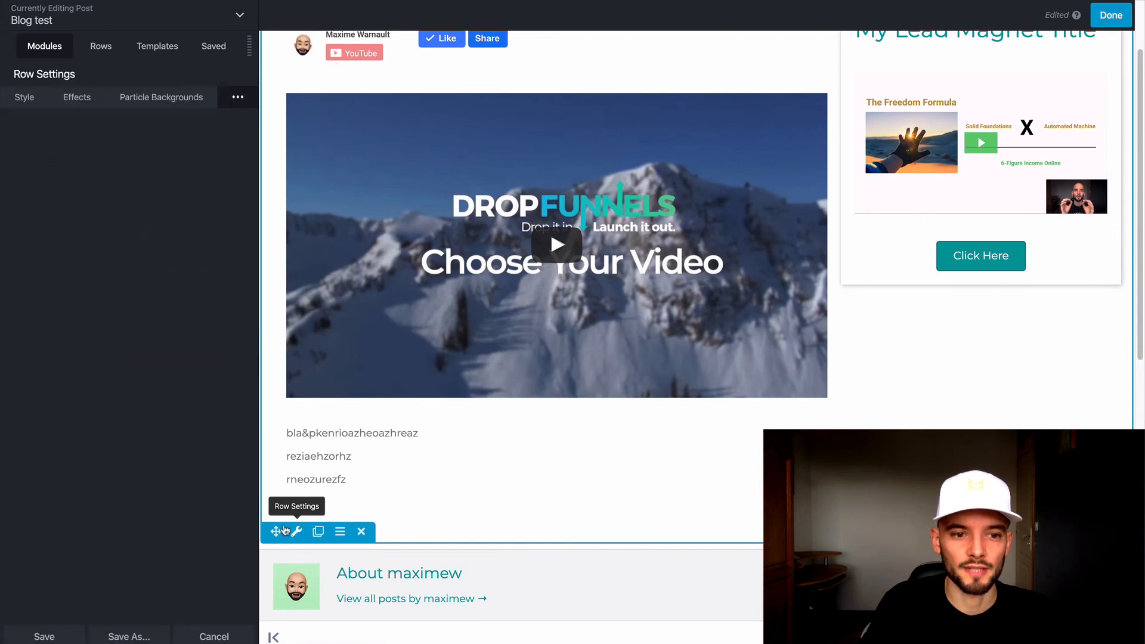
pyautogui.click(131, 637)
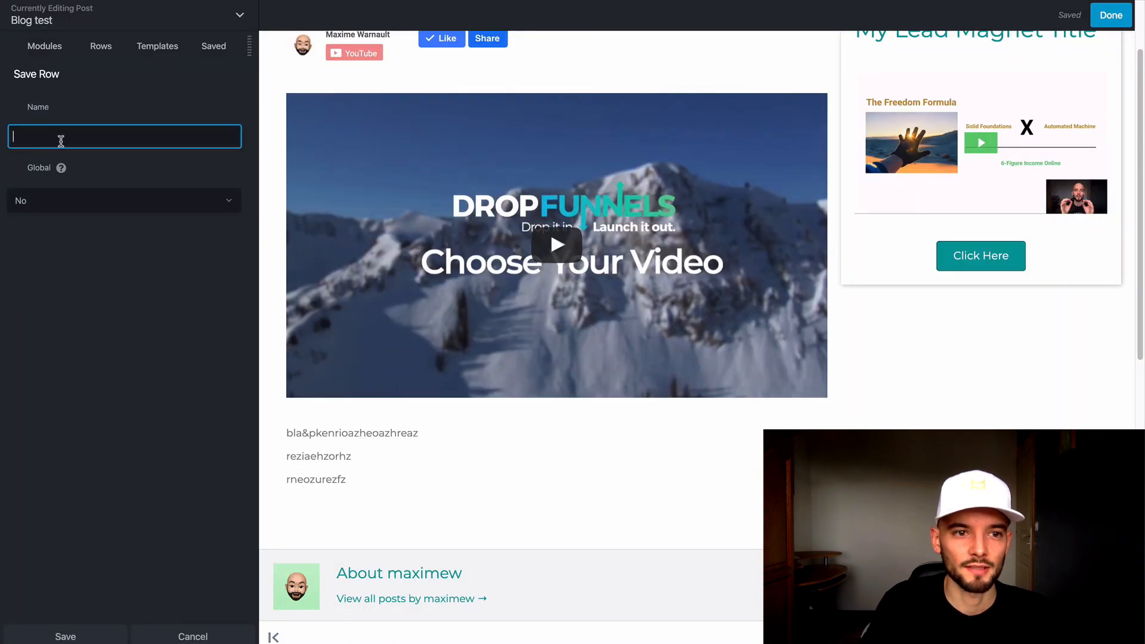
pyautogui.click(56, 136)
pyautogui.write('Blog Template 1')
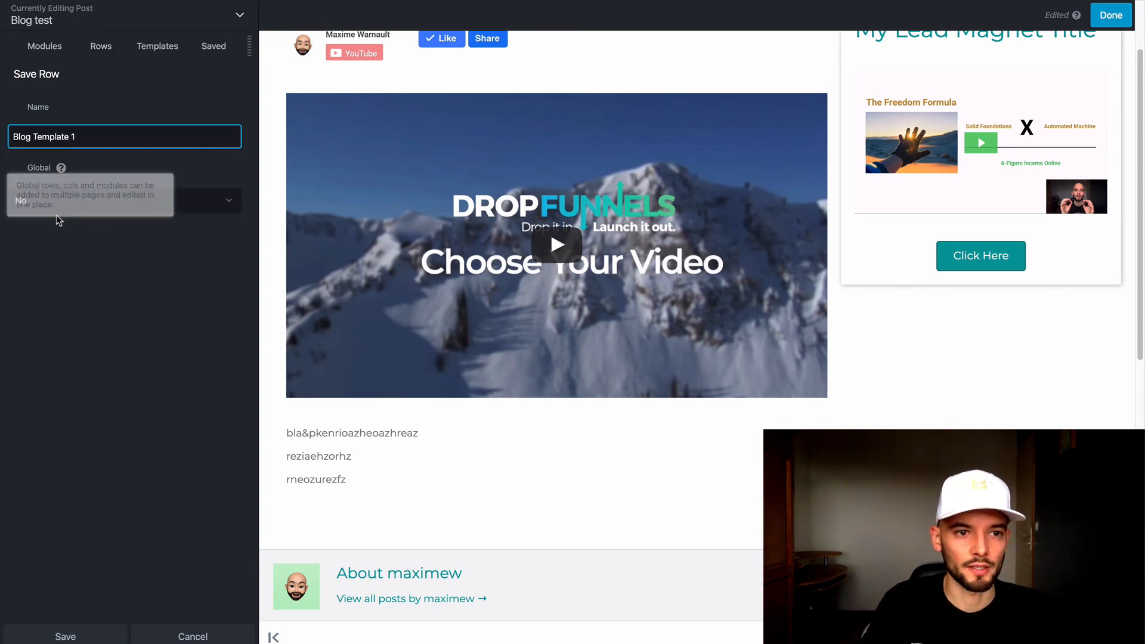
pyautogui.click(92, 288)
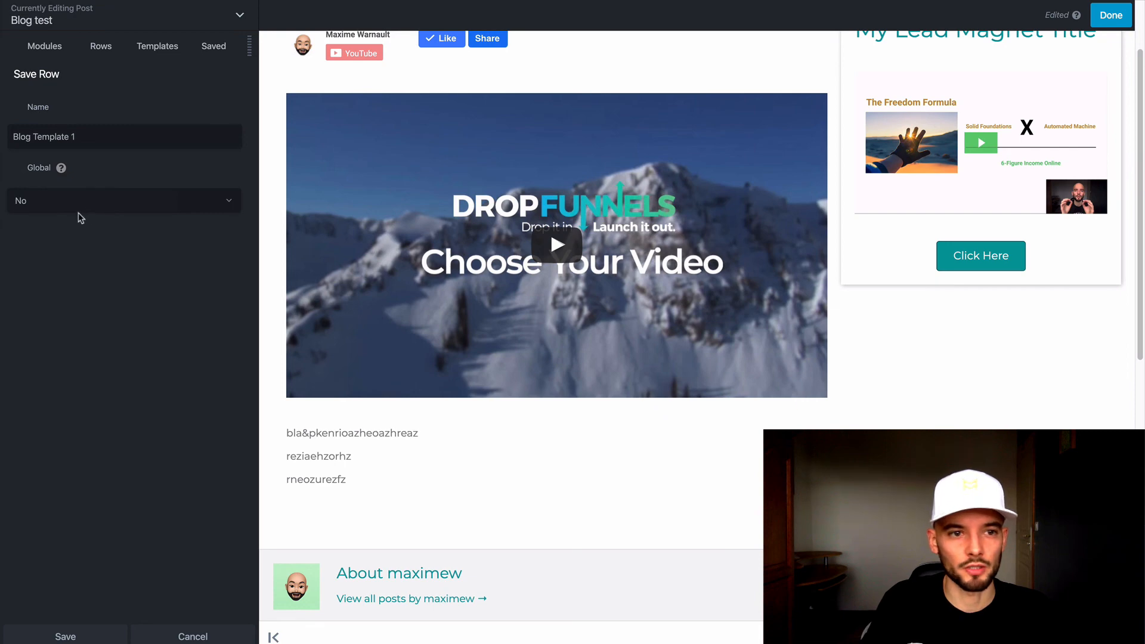
pyautogui.scroll(3, 123, 276)
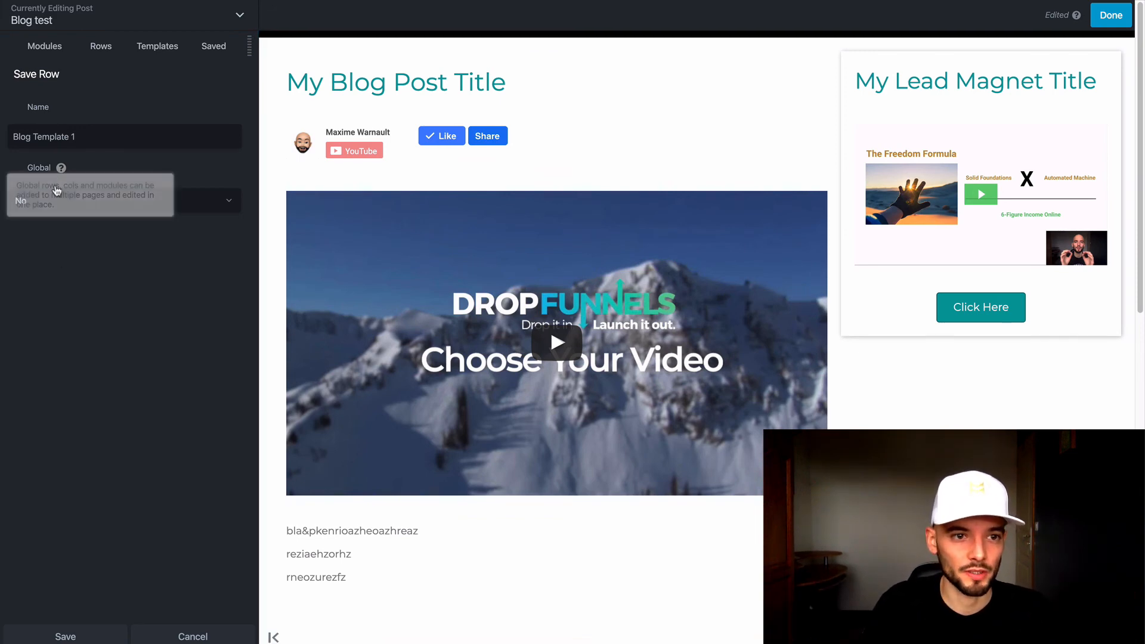
pyautogui.click(73, 638)
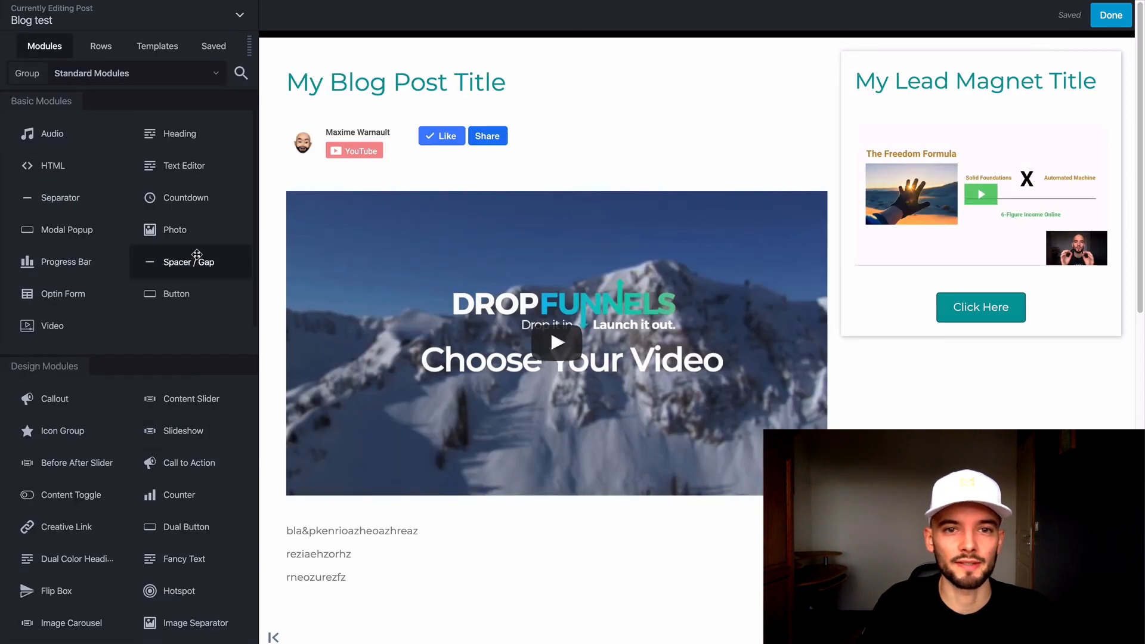
# Delete the existing row from the post and add the saved row "Blog Template 1" to the empty layout.
pyautogui.click(362, 629)
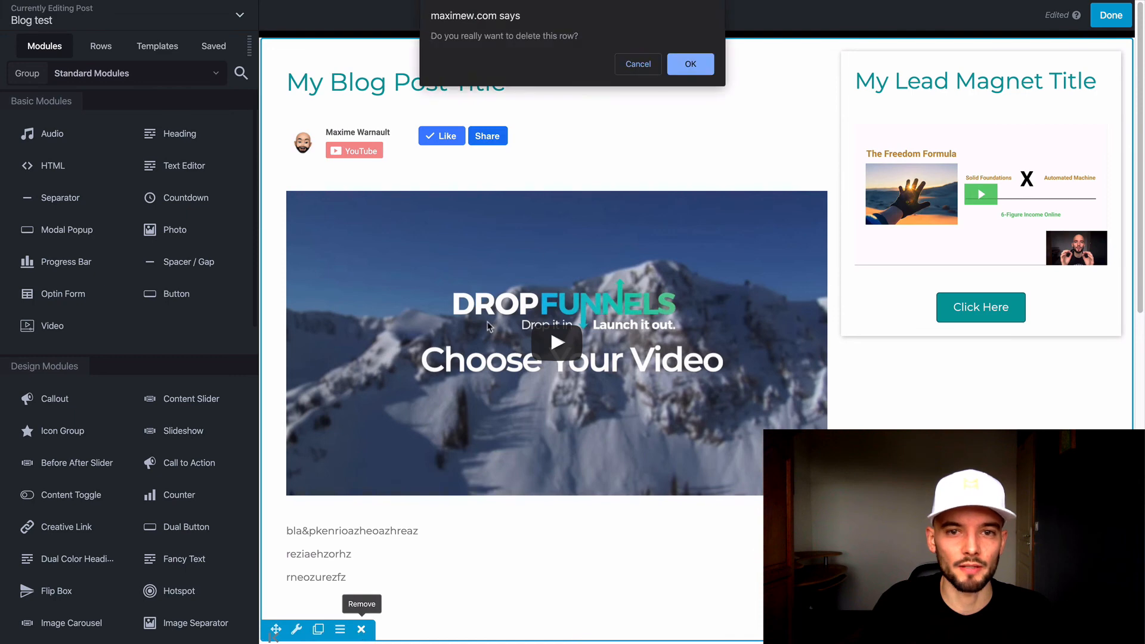
pyautogui.click(690, 65)
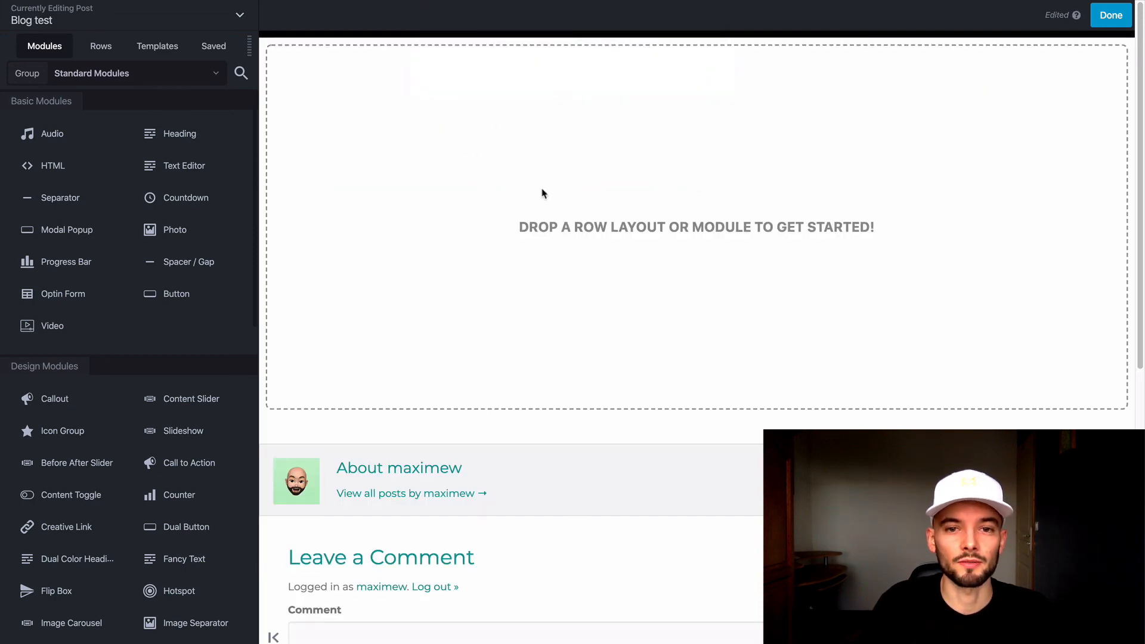
pyautogui.click(102, 48)
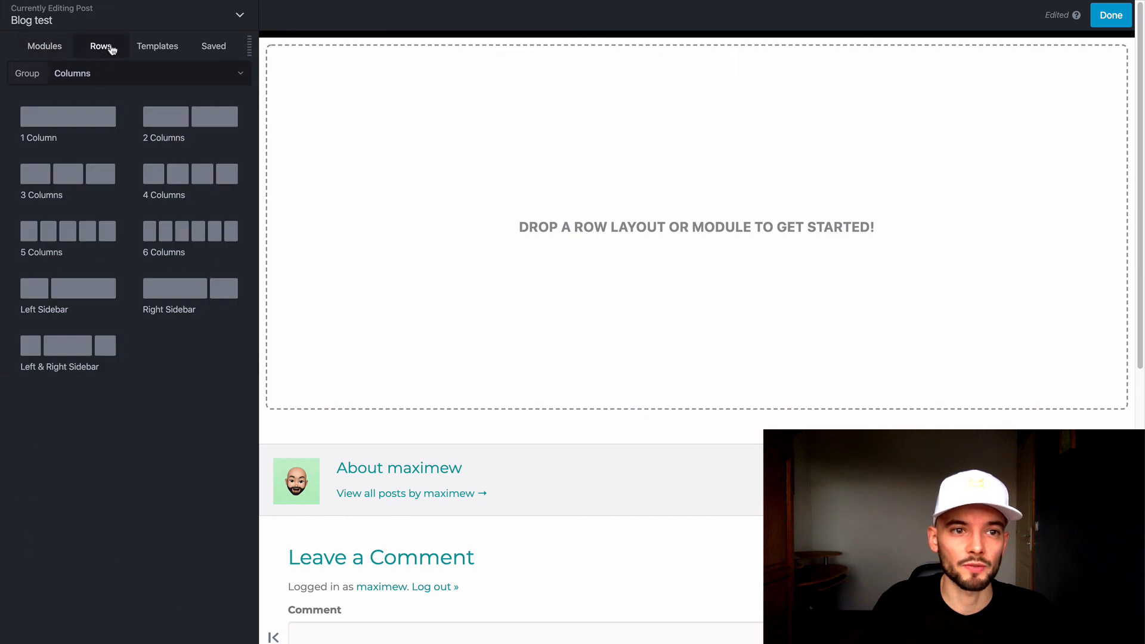
pyautogui.click(104, 72)
pyautogui.click(56, 248)
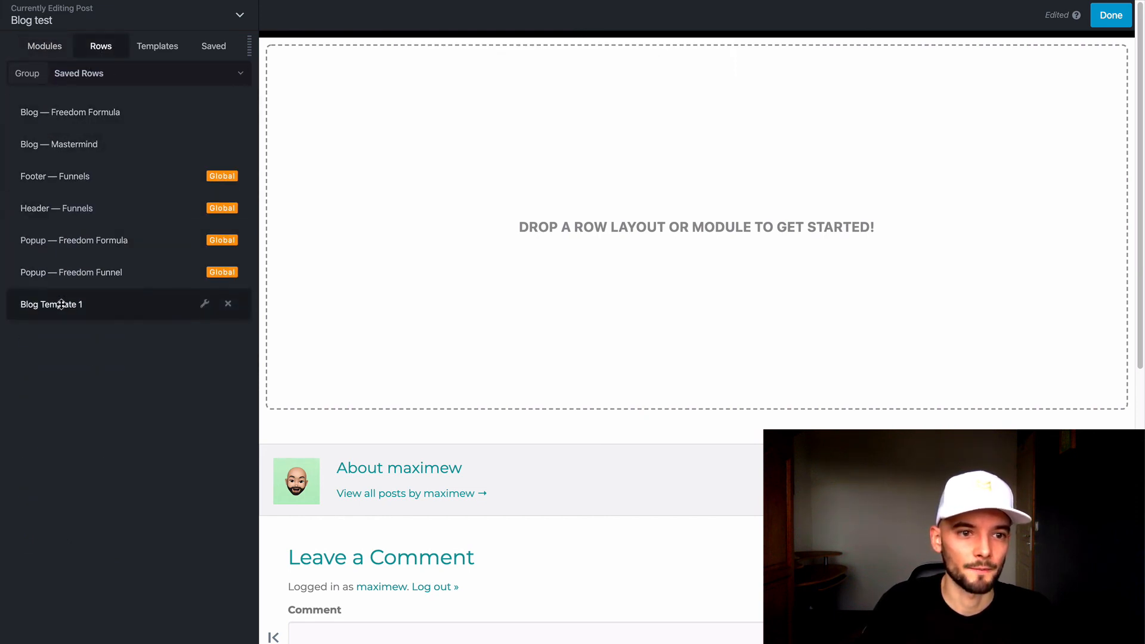
pyautogui.moveTo(60, 306); pyautogui.dragTo(496, 189)
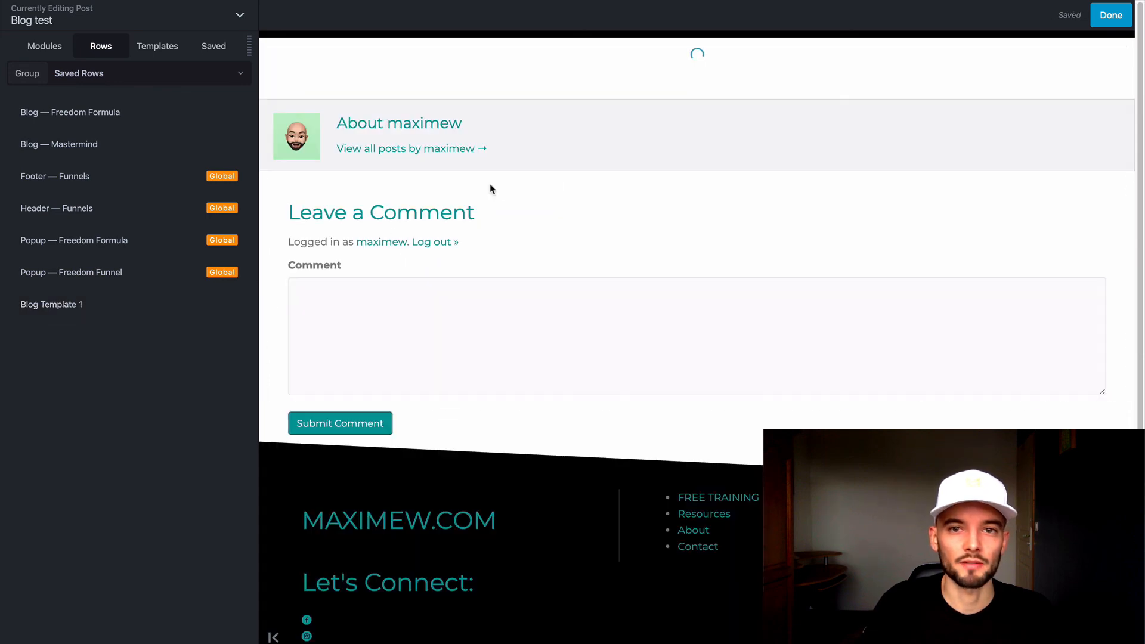
pyautogui.scroll(-3, 925, 167)
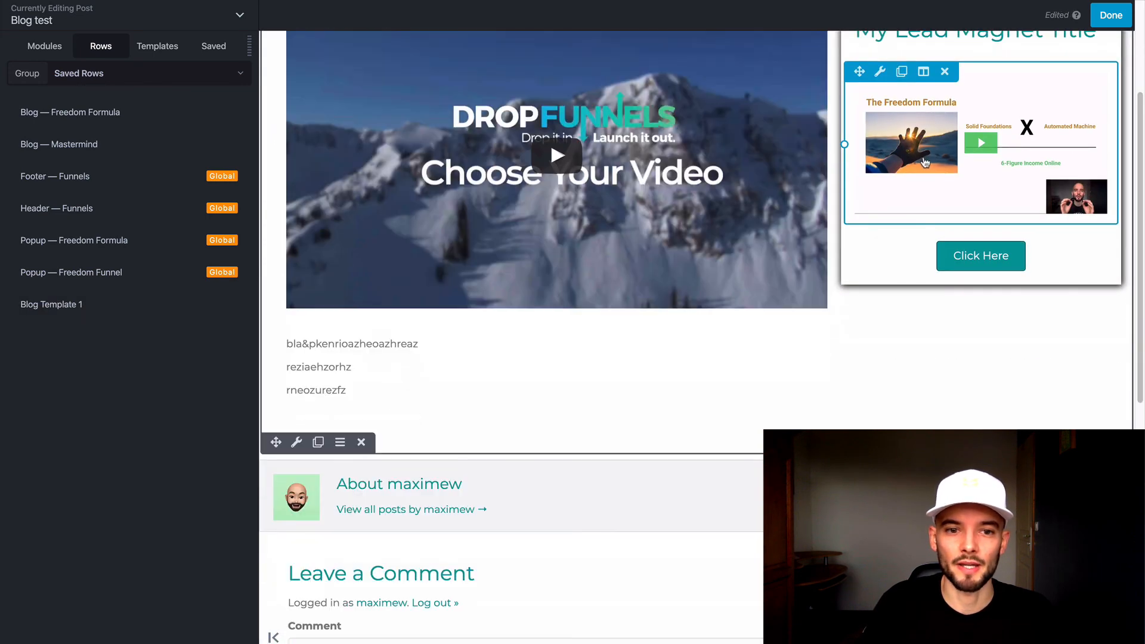
pyautogui.scroll(-4, 570, 239)
pyautogui.scroll(7, 525, 220)
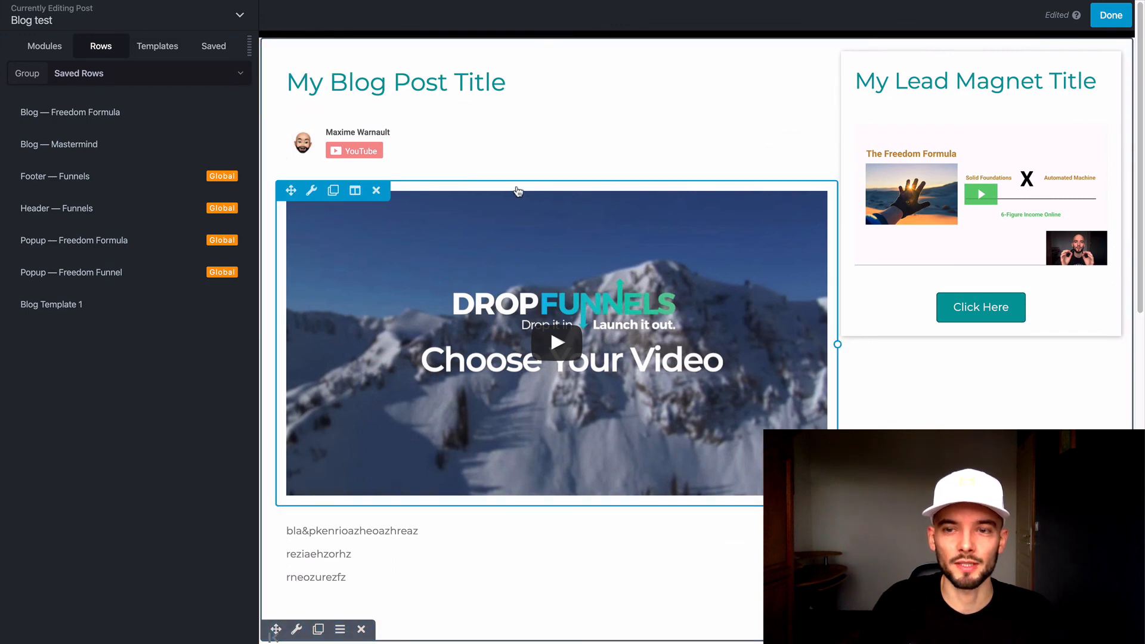
# Open the video module's settings and save them, and finish editing by publishing the post.
pyautogui.click(415, 303)
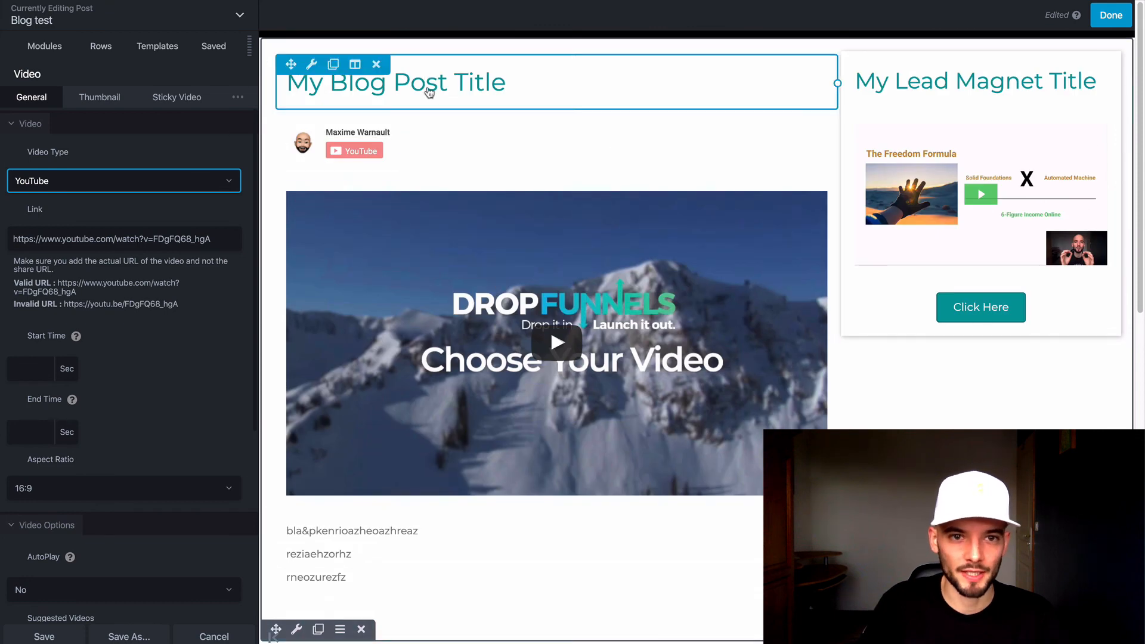
pyautogui.click(45, 637)
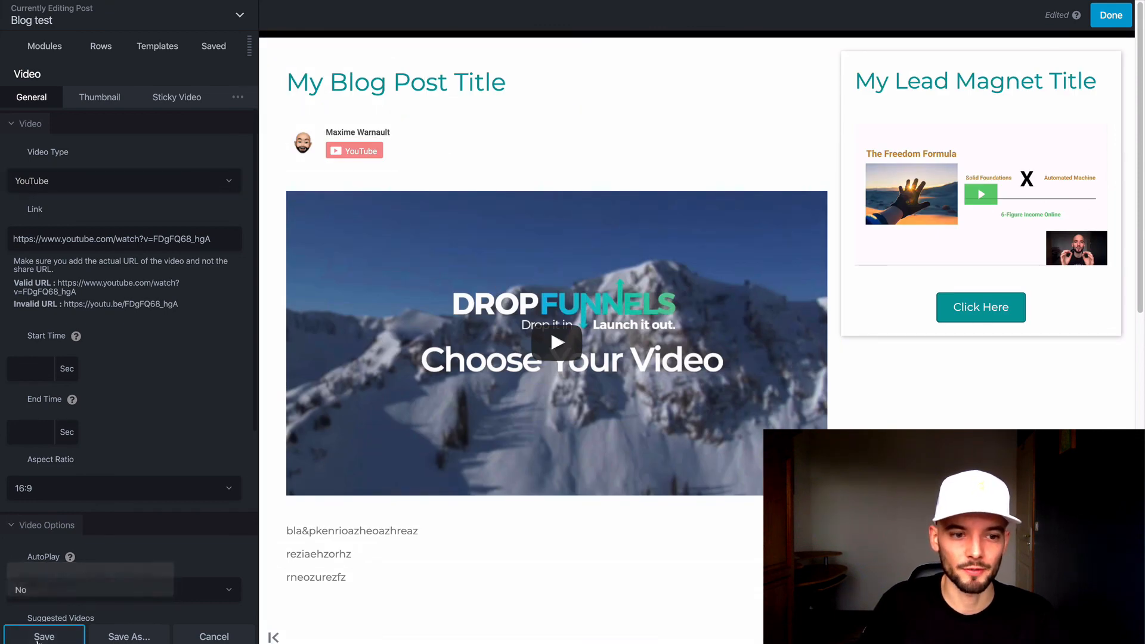
pyautogui.click(1107, 16)
pyautogui.click(1047, 15)
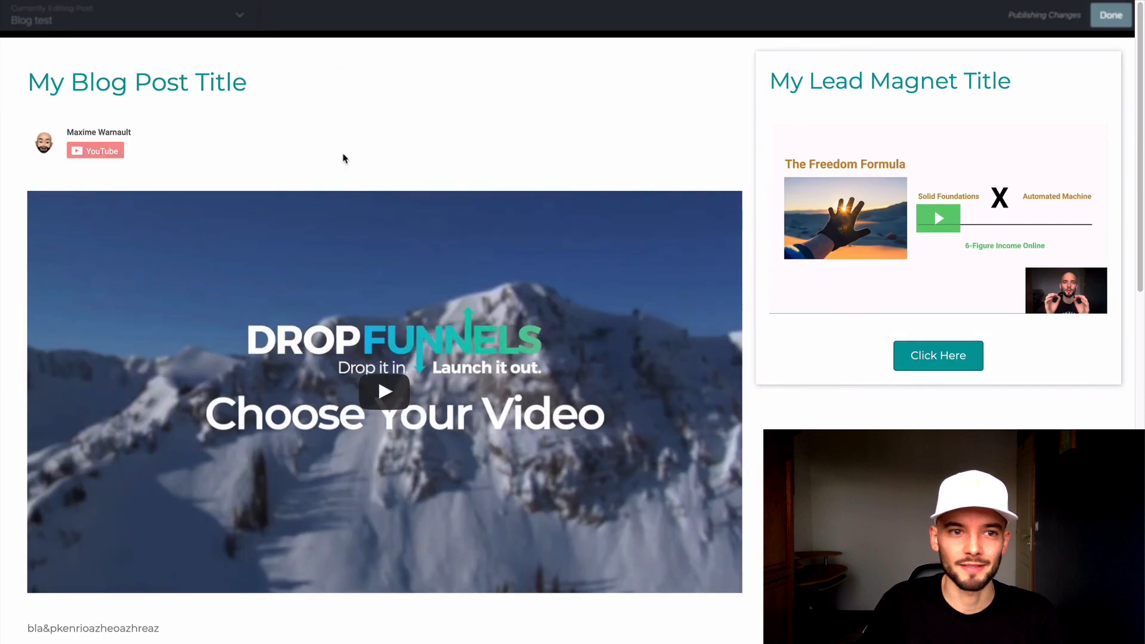